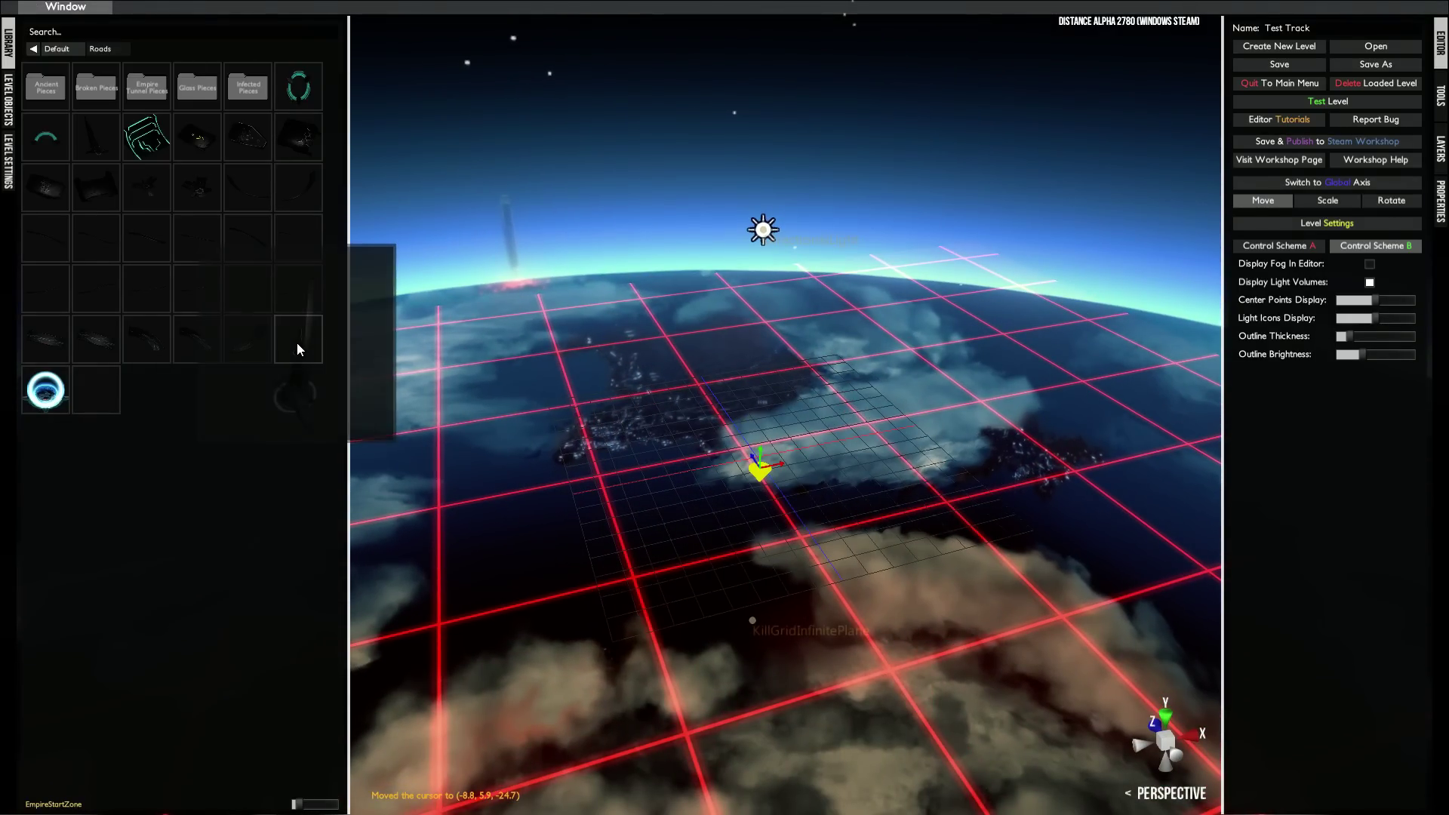
- Add an EmpireStartZone to the level from the Roads library
{"action": "left_click_drag", "start_coordinate": [296, 343], "coordinate": [685, 419]}
{"action": "middle_click_drag", "start_coordinate": [685, 423], "coordinate": [790, 432]}
{"action": "middle_click_drag", "start_coordinate": [603, 340], "coordinate": [743, 536]}
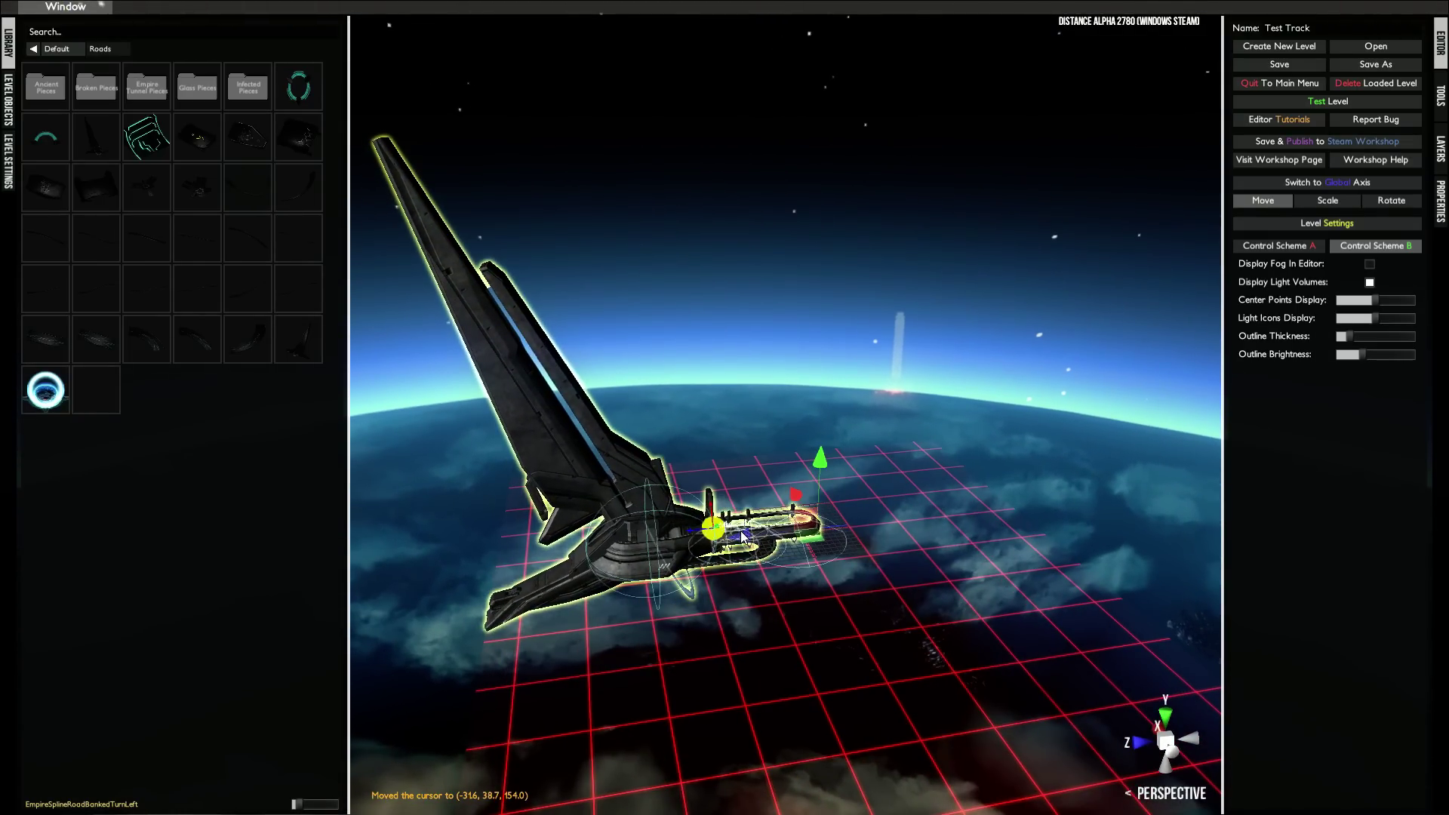
{"action": "middle_click_drag", "start_coordinate": [604, 496], "coordinate": [700, 570]}
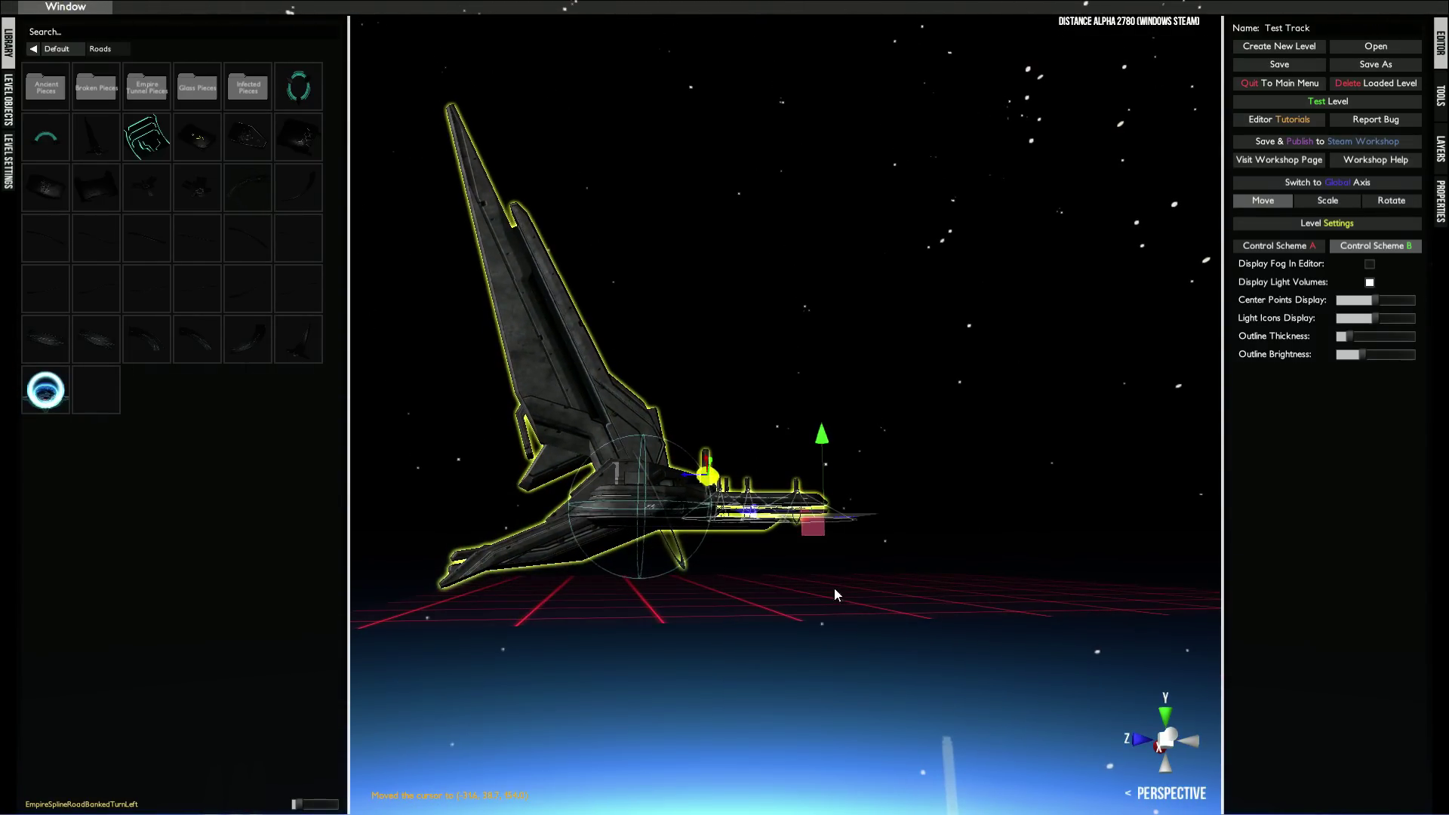
{"action": "middle_click_drag", "start_coordinate": [817, 461], "coordinate": [753, 597]}
{"action": "left_click_drag", "start_coordinate": [754, 597], "coordinate": [653, 625]}
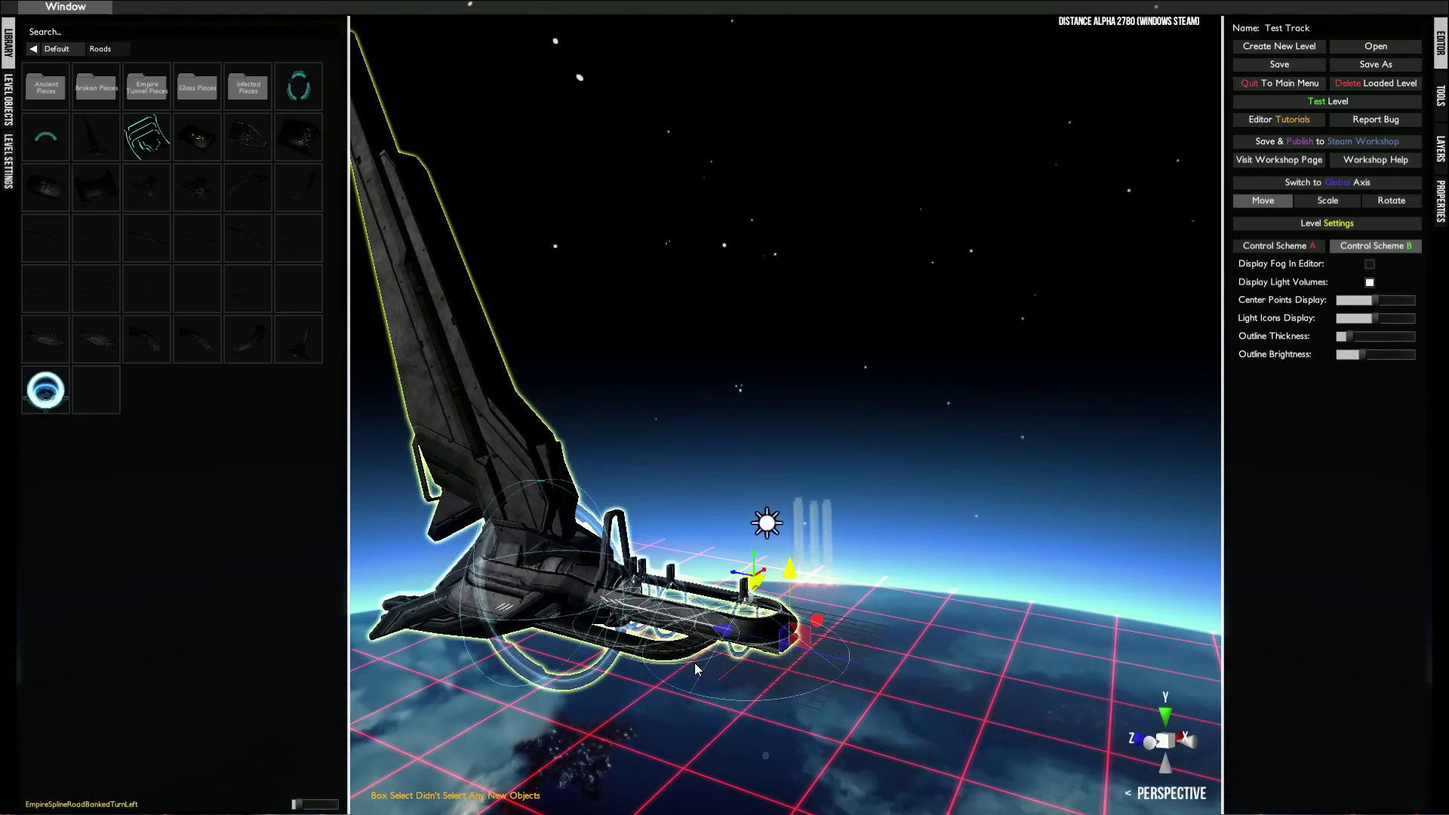
- Raise the start zone above the grid along its local Y axis, with a last lift of about 76 units
{"action": "left_click_drag", "start_coordinate": [798, 581], "coordinate": [733, 442]}
{"action": "middle_click_drag", "start_coordinate": [733, 441], "coordinate": [699, 445]}
{"action": "right_click", "coordinate": [1016, 492]}
{"action": "right_click", "coordinate": [1014, 391]}
{"action": "right_click", "coordinate": [726, 543]}
{"action": "left_click_drag", "start_coordinate": [700, 450], "coordinate": [602, 430]}
{"action": "left_click", "coordinate": [655, 373]}
{"action": "left_click_drag", "start_coordinate": [660, 371], "coordinate": [694, 280]}
{"action": "mouse_move", "coordinate": [702, 347]}
{"action": "middle_mouse_down"}
{"action": "mouse_move", "coordinate": [708, 427]}
{"action": "mouse_move", "coordinate": [777, 510]}
{"action": "middle_mouse_up"}
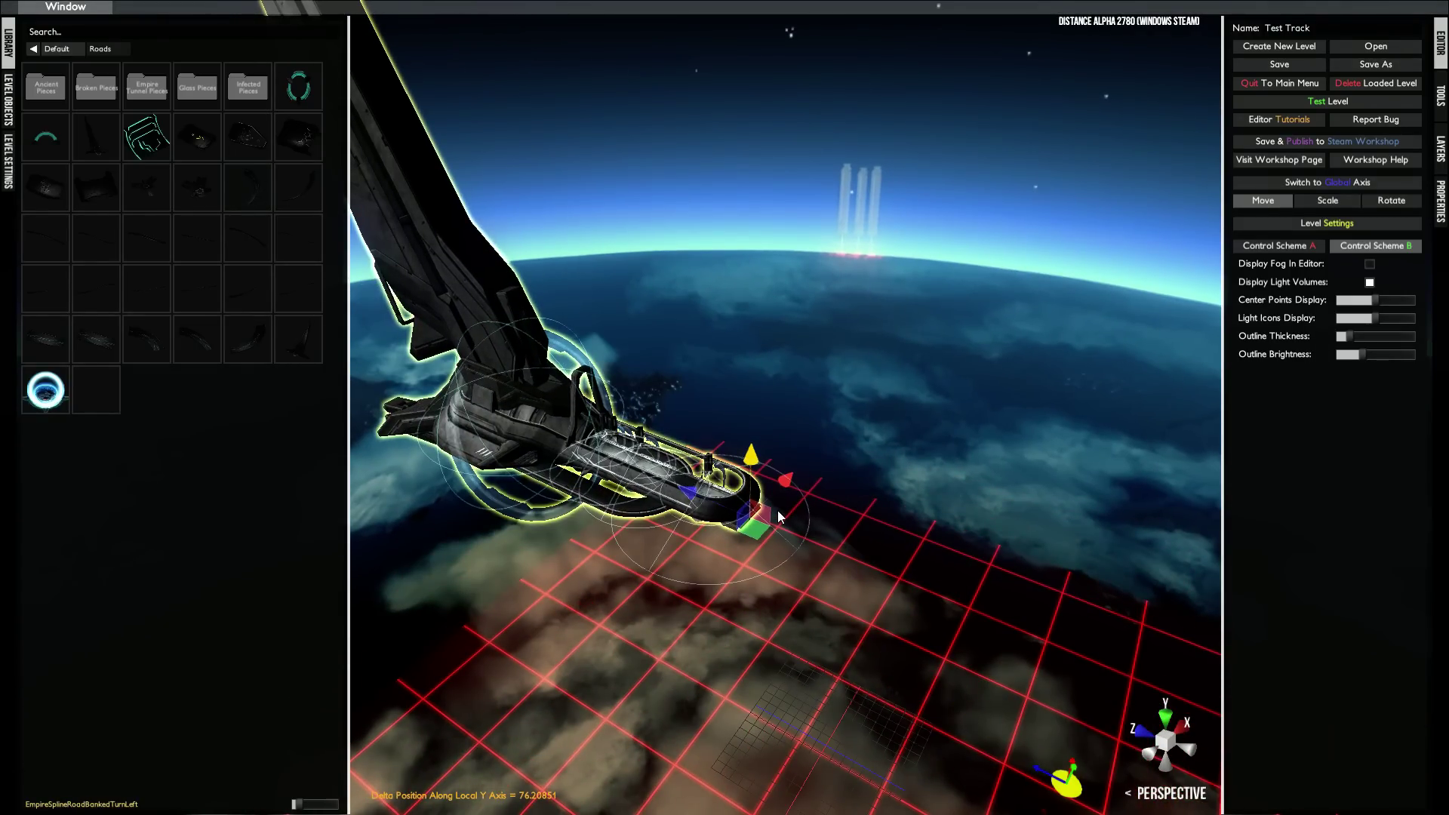
{"action": "middle_click_drag", "start_coordinate": [777, 510], "coordinate": [672, 487]}
- Try nudging and rotating the start zone, and undo the changes
{"action": "scroll", "coordinate": [675, 499], "scroll_direction": "up", "scroll_amount": 2}
{"action": "key", "text": "w"}
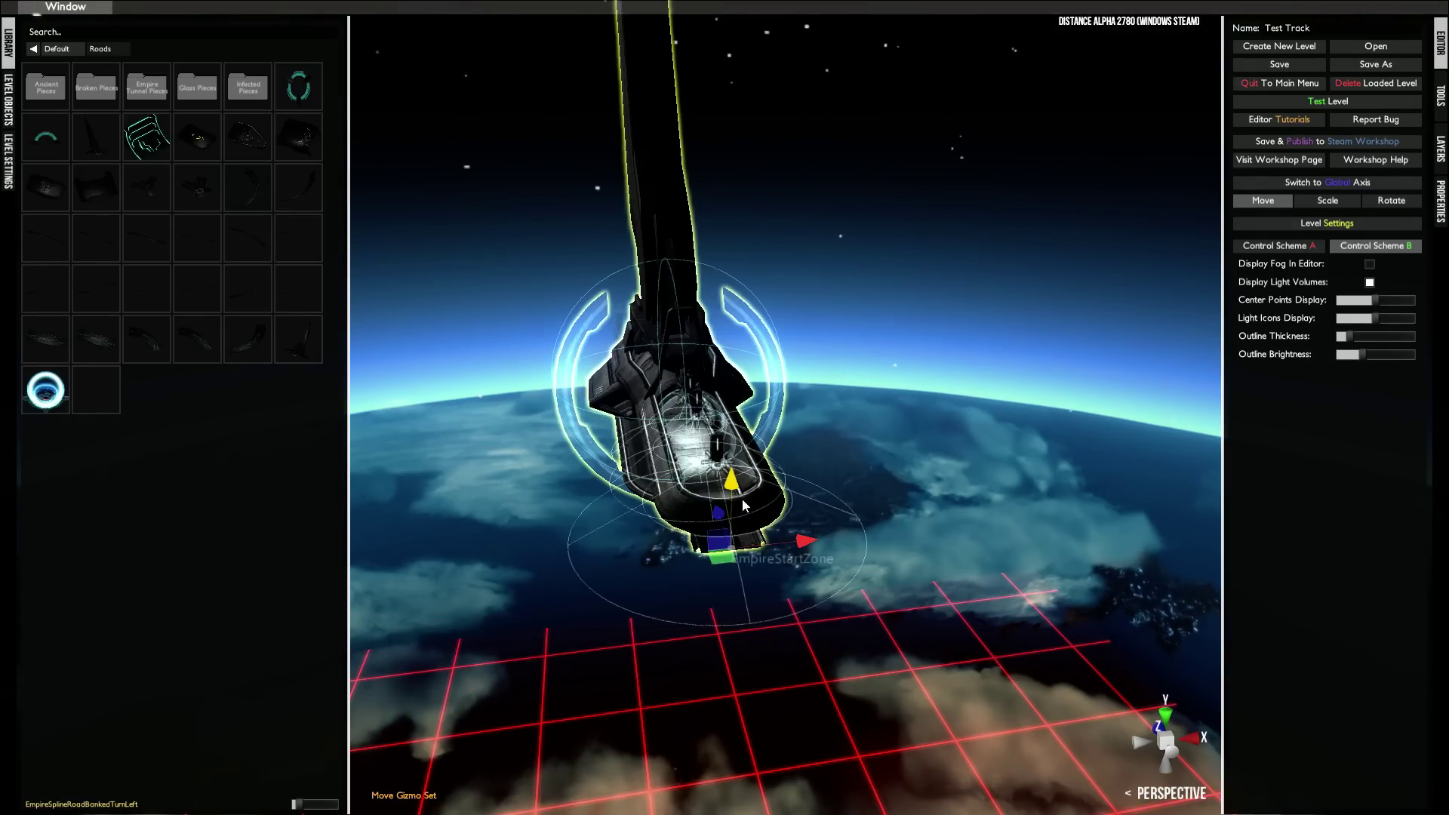
{"action": "mouse_move", "coordinate": [735, 483]}
{"action": "left_mouse_down"}
{"action": "mouse_move", "coordinate": [732, 517]}
{"action": "mouse_move", "coordinate": [735, 469]}
{"action": "left_mouse_up"}
{"action": "left_click_drag", "start_coordinate": [798, 529], "coordinate": [767, 526]}
{"action": "key", "text": "e"}
{"action": "left_click_drag", "start_coordinate": [665, 483], "coordinate": [735, 528]}
{"action": "left_click_drag", "start_coordinate": [670, 560], "coordinate": [841, 464]}
{"action": "key", "text": "ctrl+z"}
{"action": "key", "text": "ctrl+z"}
{"action": "key", "text": "ctrl+z"}
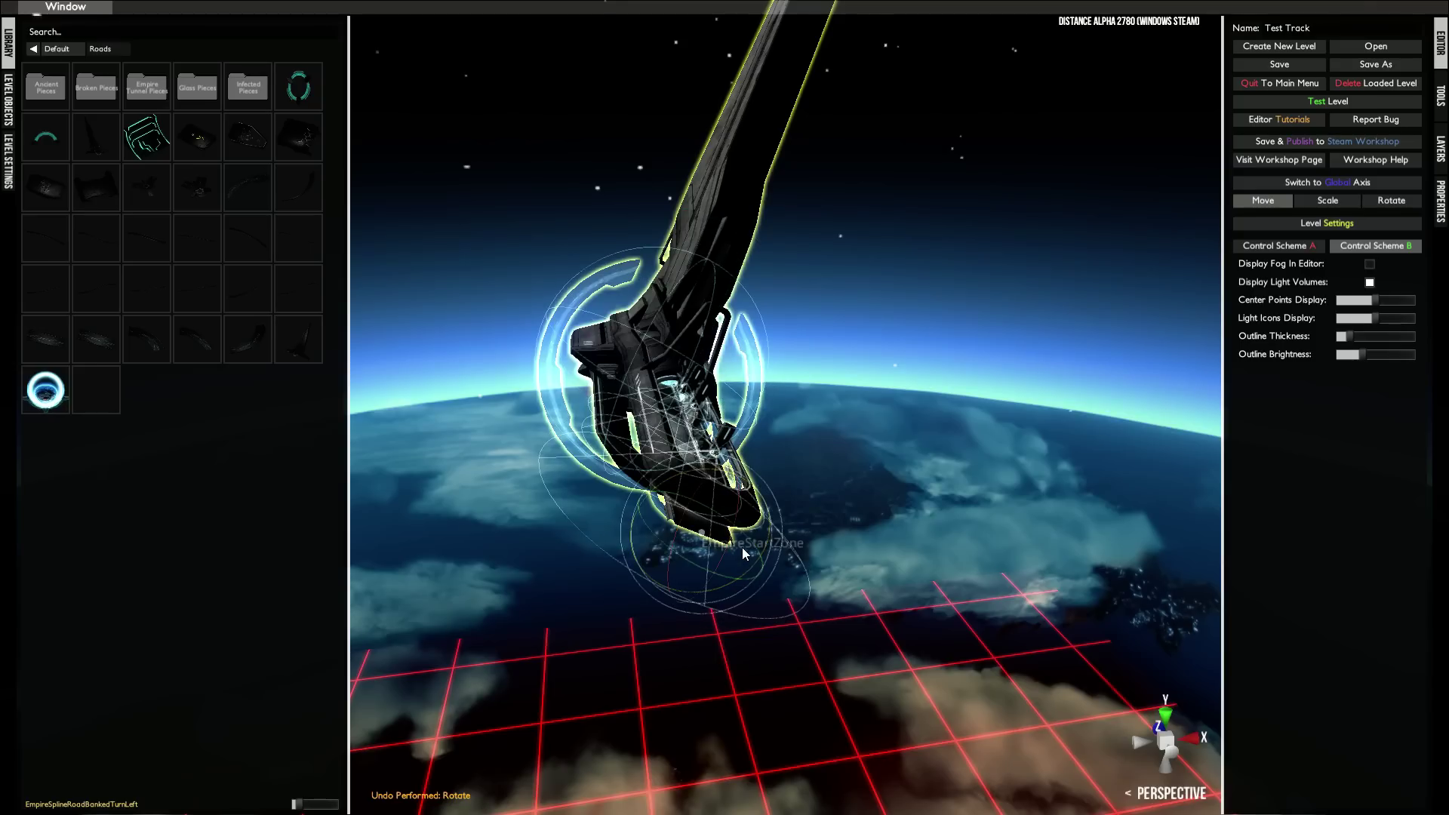
{"action": "key", "text": "ctrl+z"}
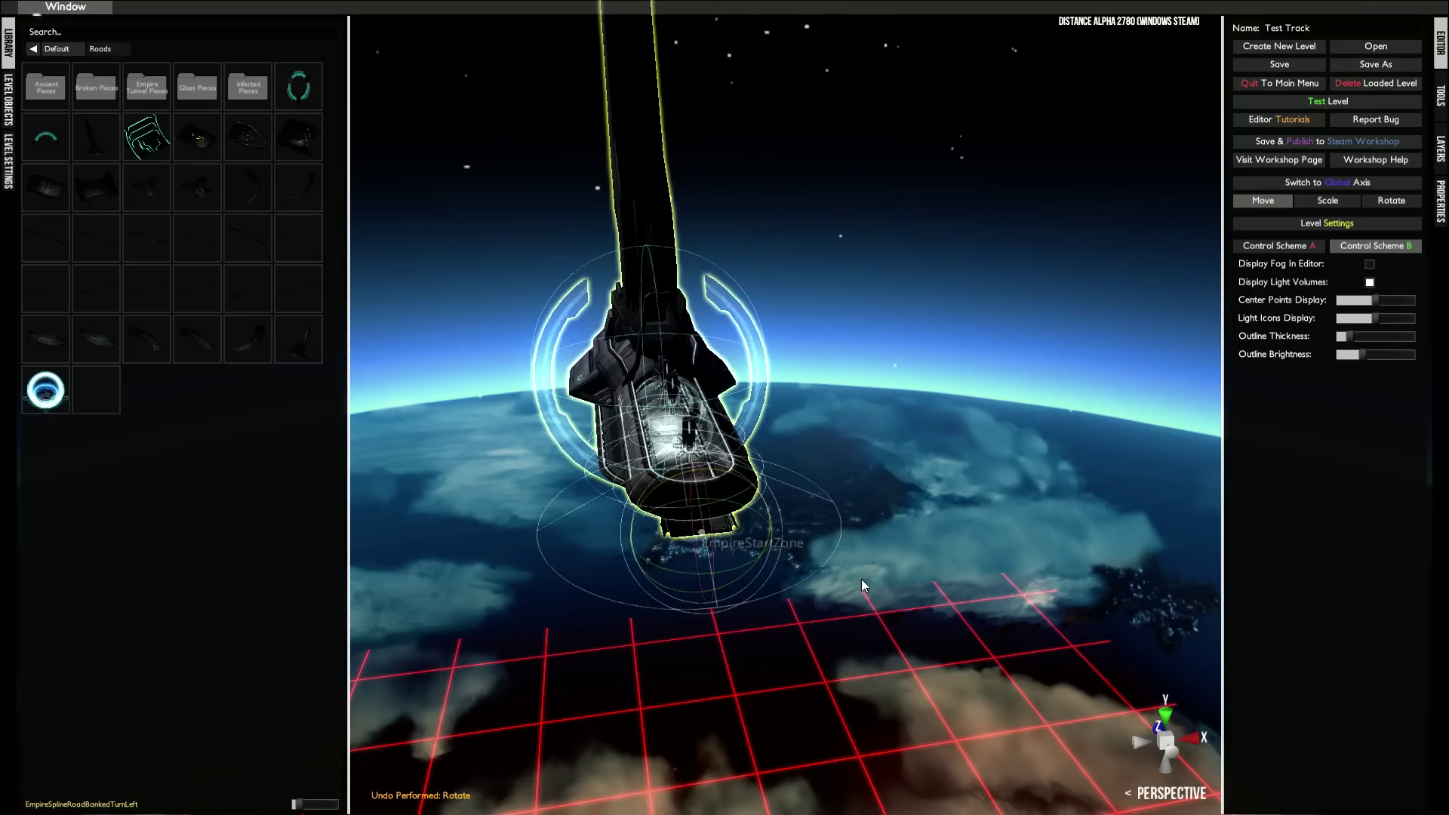
{"action": "key", "text": "ctrl+z"}
- Try scaling the start zone, and undo the change
{"action": "key", "text": "r"}
{"action": "left_click_drag", "start_coordinate": [802, 528], "coordinate": [759, 374]}
{"action": "left_click", "coordinate": [738, 447]}
{"action": "key", "text": "ctrl+z"}
{"action": "key", "text": "ctrl+z"}
{"action": "key", "text": "w"}
{"action": "key", "text": "ctrl+z"}
- Move the start zone up about 52 units along its local Y axis
{"action": "right_click_drag", "start_coordinate": [672, 529], "coordinate": [736, 519]}
{"action": "left_click_drag", "start_coordinate": [684, 515], "coordinate": [682, 424]}
{"action": "right_click_drag", "start_coordinate": [682, 424], "coordinate": [794, 566]}
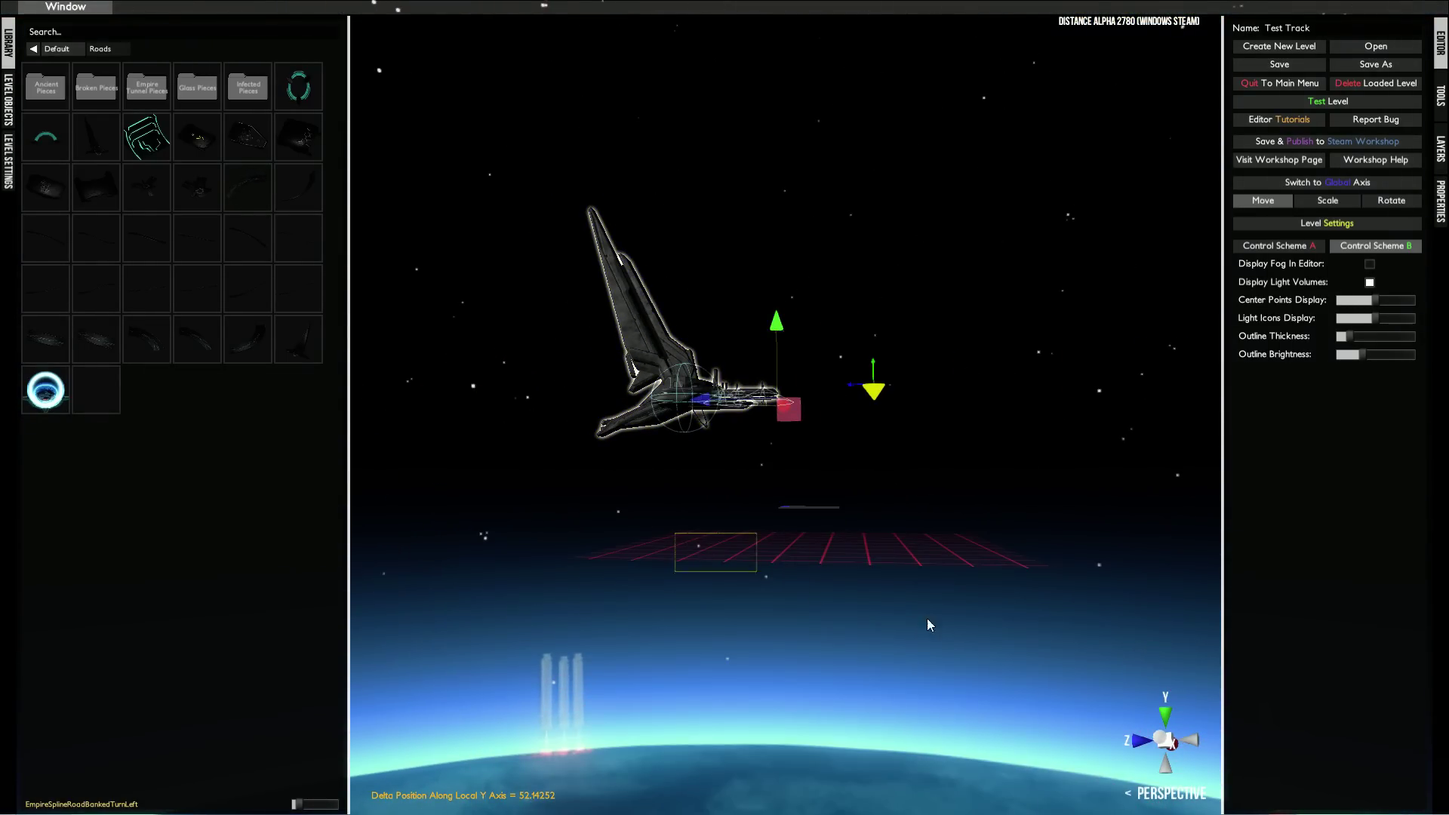
- Clear the selection and examine the start zone's height and position relative to the kill grid
{"action": "left_click_drag", "start_coordinate": [927, 618], "coordinate": [932, 621]}
{"action": "left_click", "coordinate": [788, 306]}
{"action": "right_click_drag", "start_coordinate": [786, 305], "coordinate": [784, 393]}
{"action": "scroll", "coordinate": [785, 393], "scroll_direction": "up", "scroll_amount": 4}
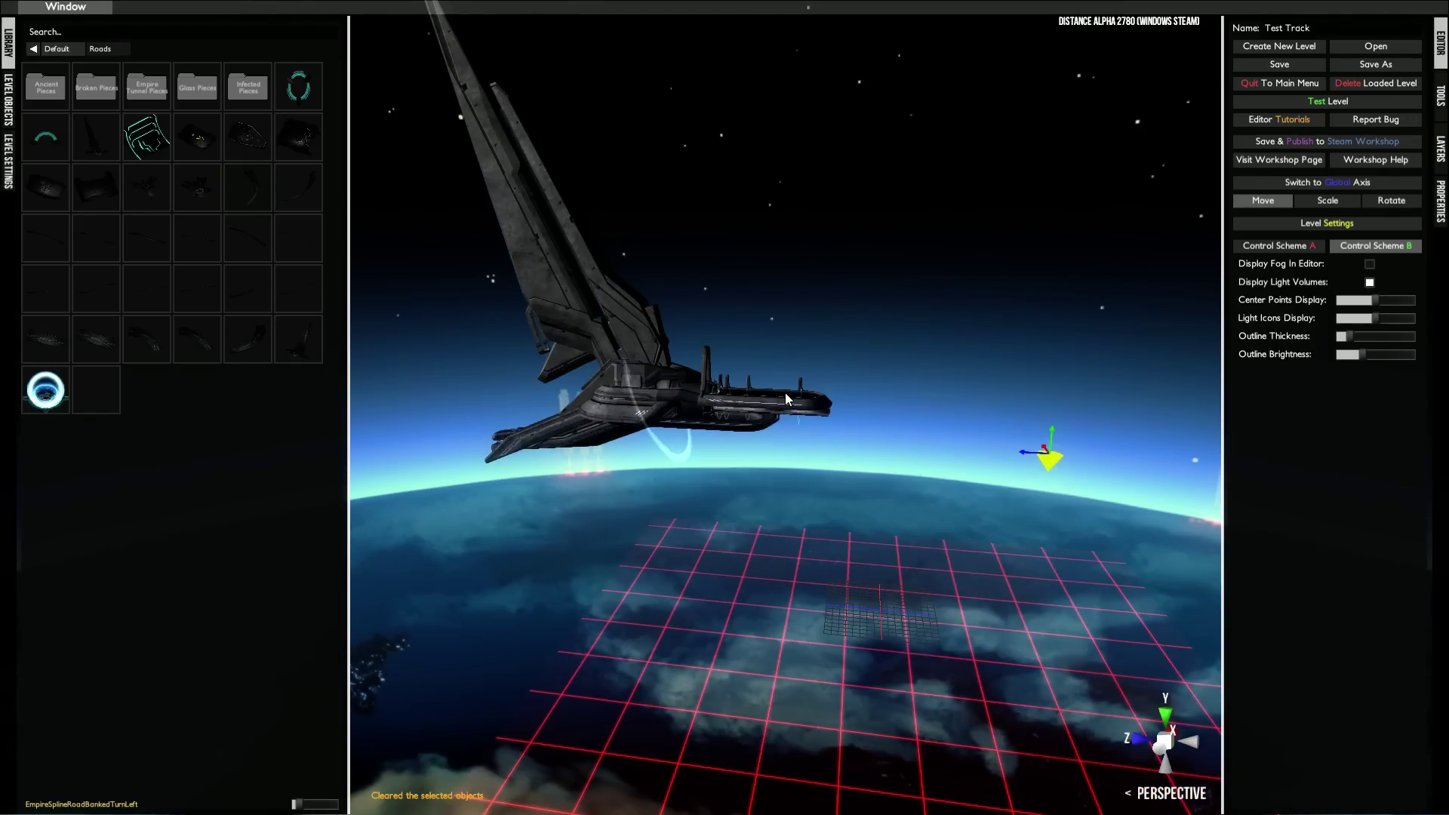
{"action": "left_click_drag", "start_coordinate": [802, 609], "coordinate": [907, 526]}
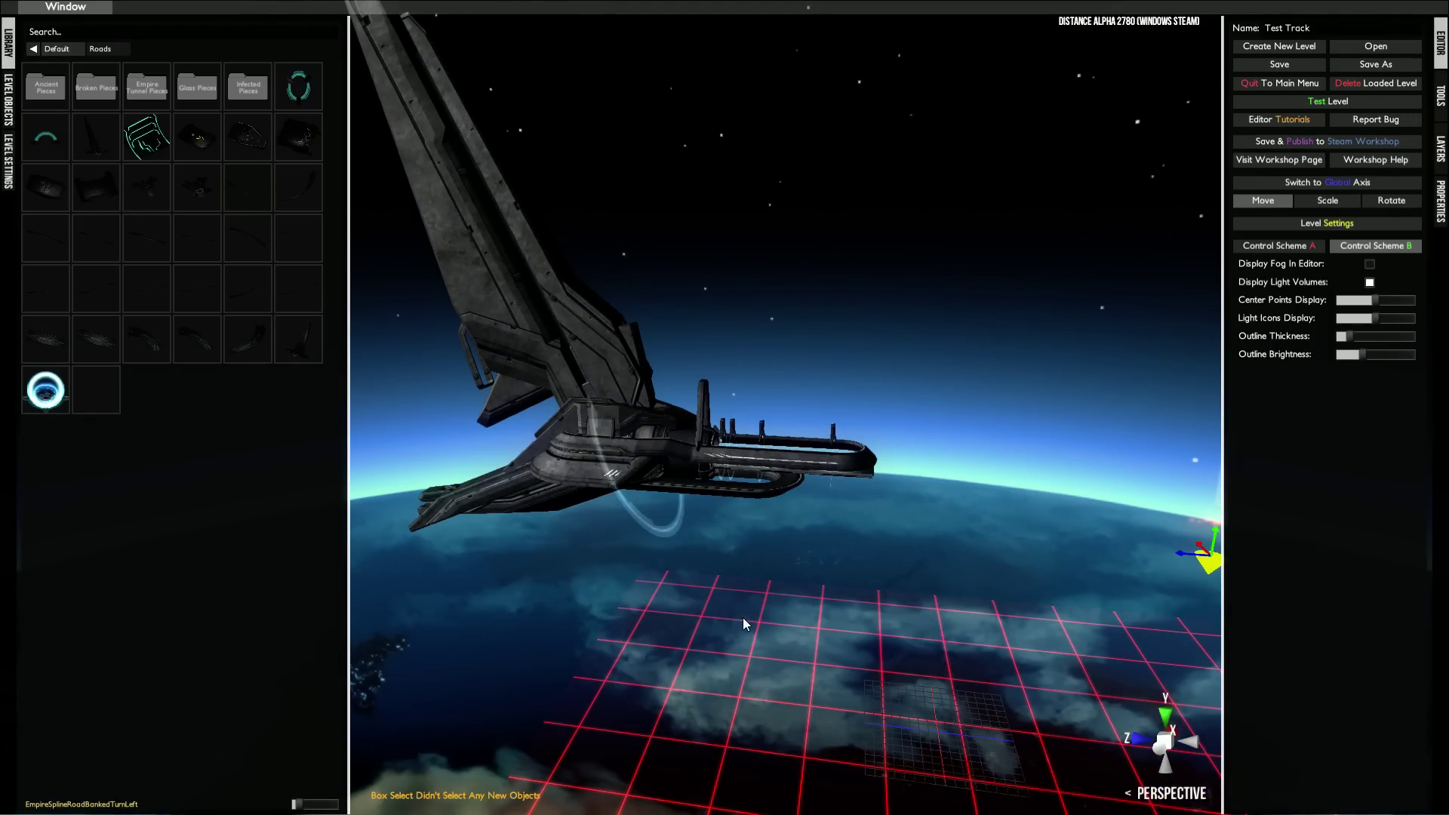
{"action": "middle_click_drag", "start_coordinate": [859, 566], "coordinate": [859, 603]}
{"action": "right_click", "coordinate": [853, 606]}
{"action": "left_click_drag", "start_coordinate": [879, 588], "coordinate": [721, 631]}
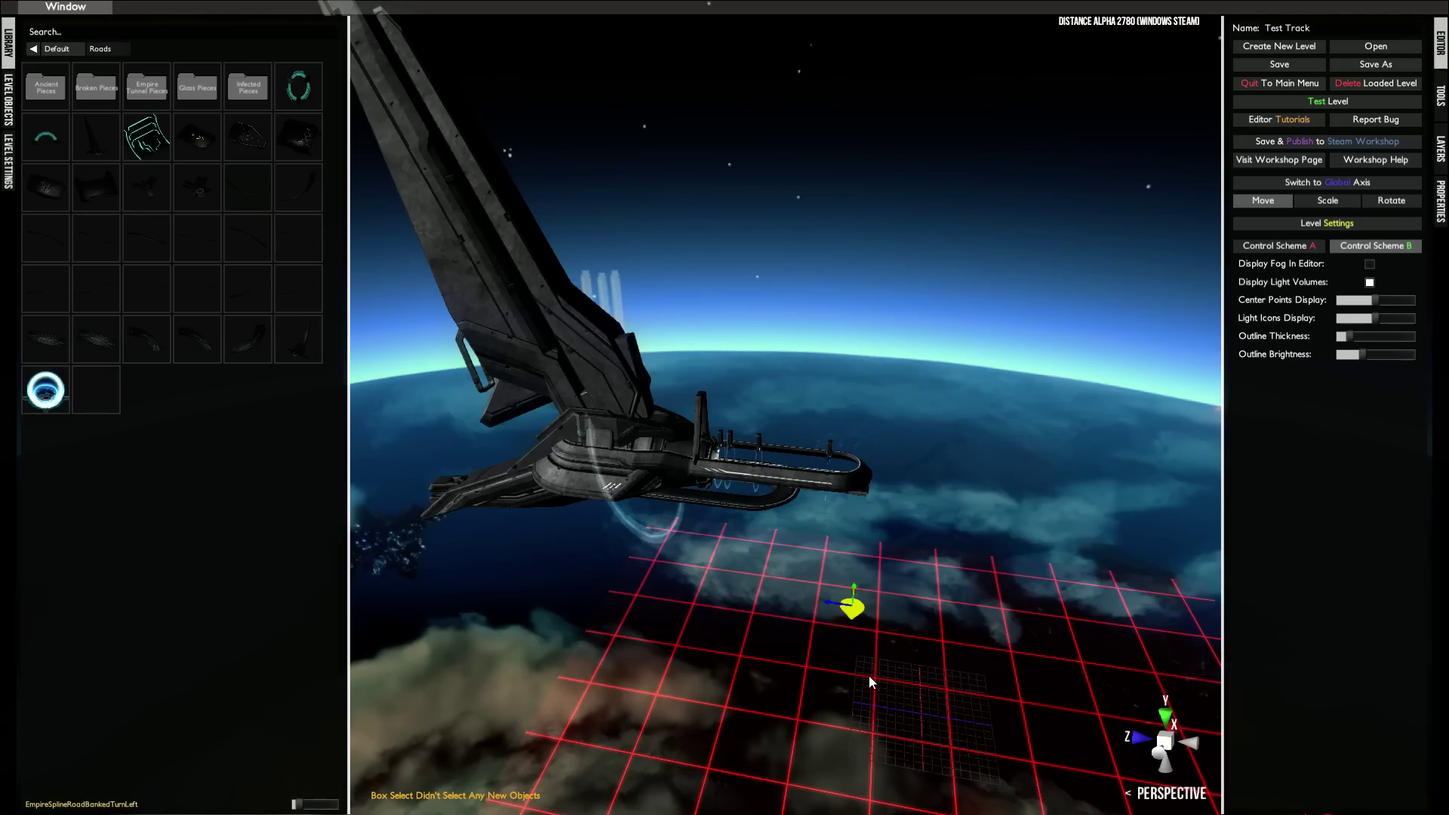
{"action": "left_click", "coordinate": [575, 684]}
- Select the start zone again and raise it further along its Y axis
{"action": "left_click", "coordinate": [677, 451]}
{"action": "left_click_drag", "start_coordinate": [796, 504], "coordinate": [758, 371]}
{"action": "middle_click_drag", "start_coordinate": [773, 352], "coordinate": [551, 429]}
{"action": "right_click", "coordinate": [543, 429]}
{"action": "scroll", "coordinate": [641, 408], "scroll_direction": "up", "scroll_amount": 3}
{"action": "middle_click_drag", "start_coordinate": [724, 412], "coordinate": [738, 340]}
{"action": "scroll", "coordinate": [738, 452], "scroll_direction": "up", "scroll_amount": 4}
{"action": "left_click", "coordinate": [924, 401]}
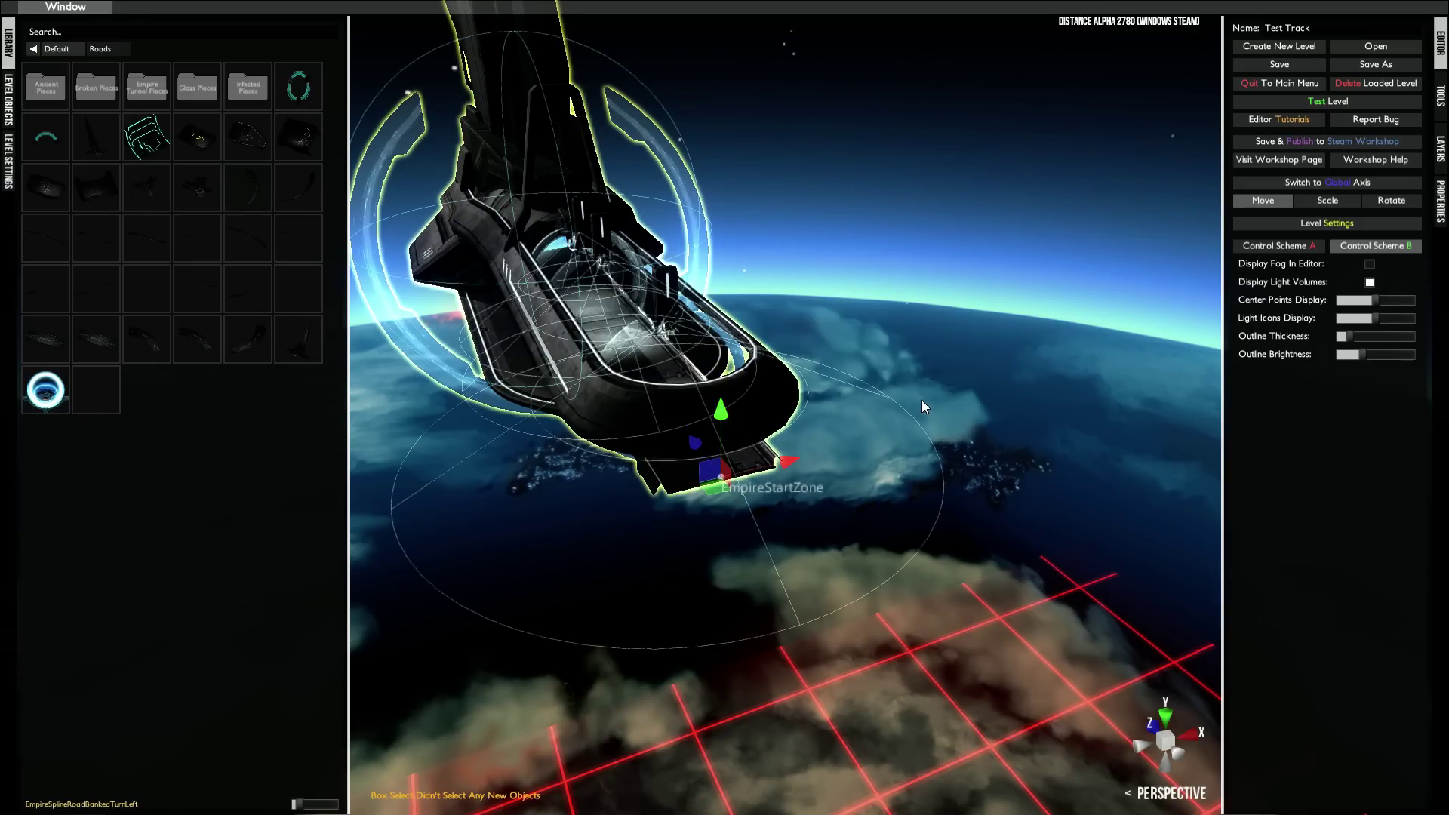
- Try placing a loose EmpireSplineRoadStraight at the 3D cursor on the start zone and aligning it by hand, and undo it
{"action": "right_click", "coordinate": [671, 435]}
{"action": "right_click", "coordinate": [560, 383]}
{"action": "right_click", "coordinate": [640, 389]}
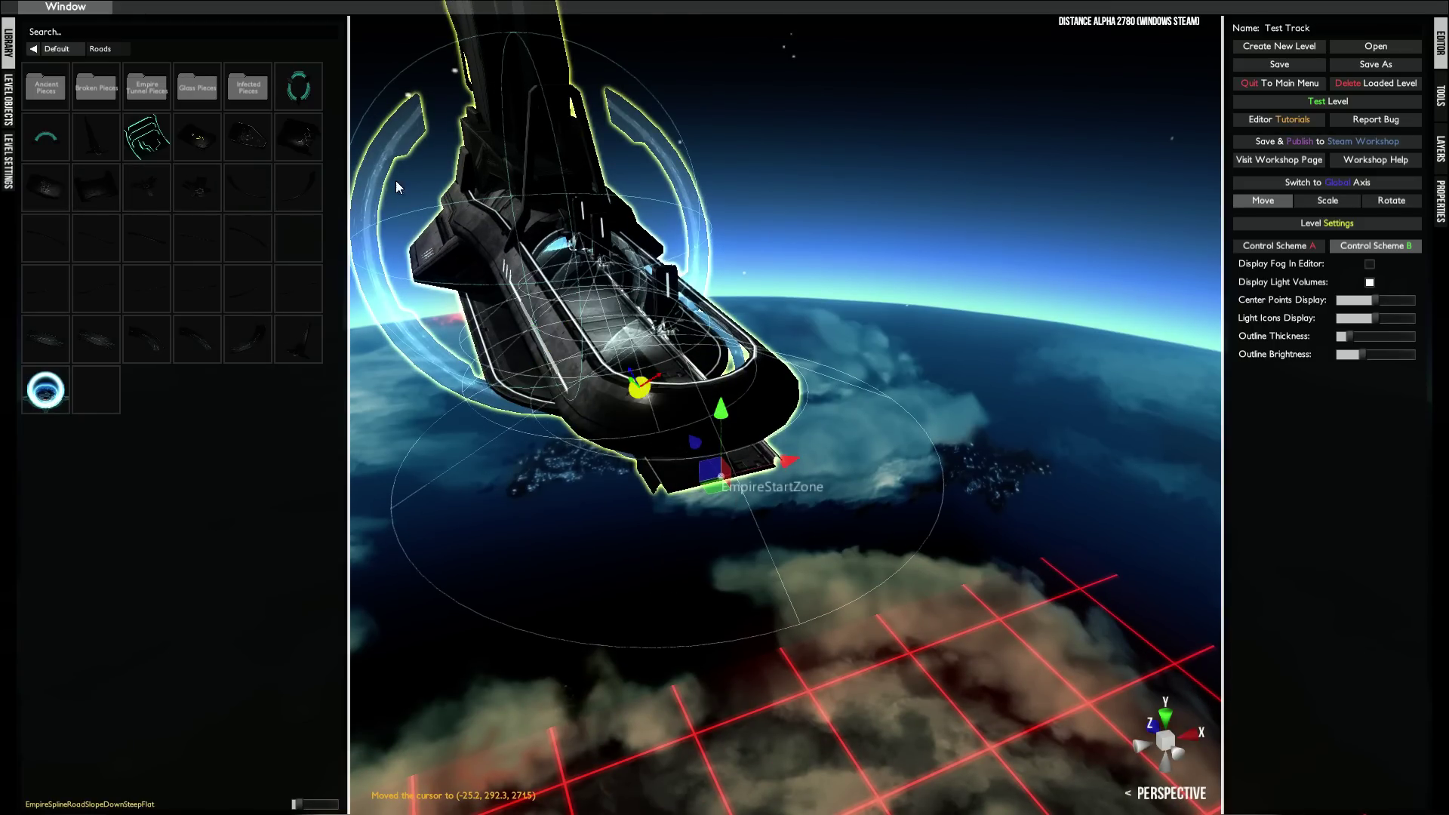
{"action": "left_click", "coordinate": [52, 337]}
{"action": "left_click_drag", "start_coordinate": [649, 334], "coordinate": [676, 507]}
{"action": "left_click_drag", "start_coordinate": [758, 563], "coordinate": [782, 560]}
{"action": "right_click_drag", "start_coordinate": [689, 500], "coordinate": [686, 458]}
{"action": "key", "text": "ctrl+z"}
{"action": "key", "text": "ctrl+z"}
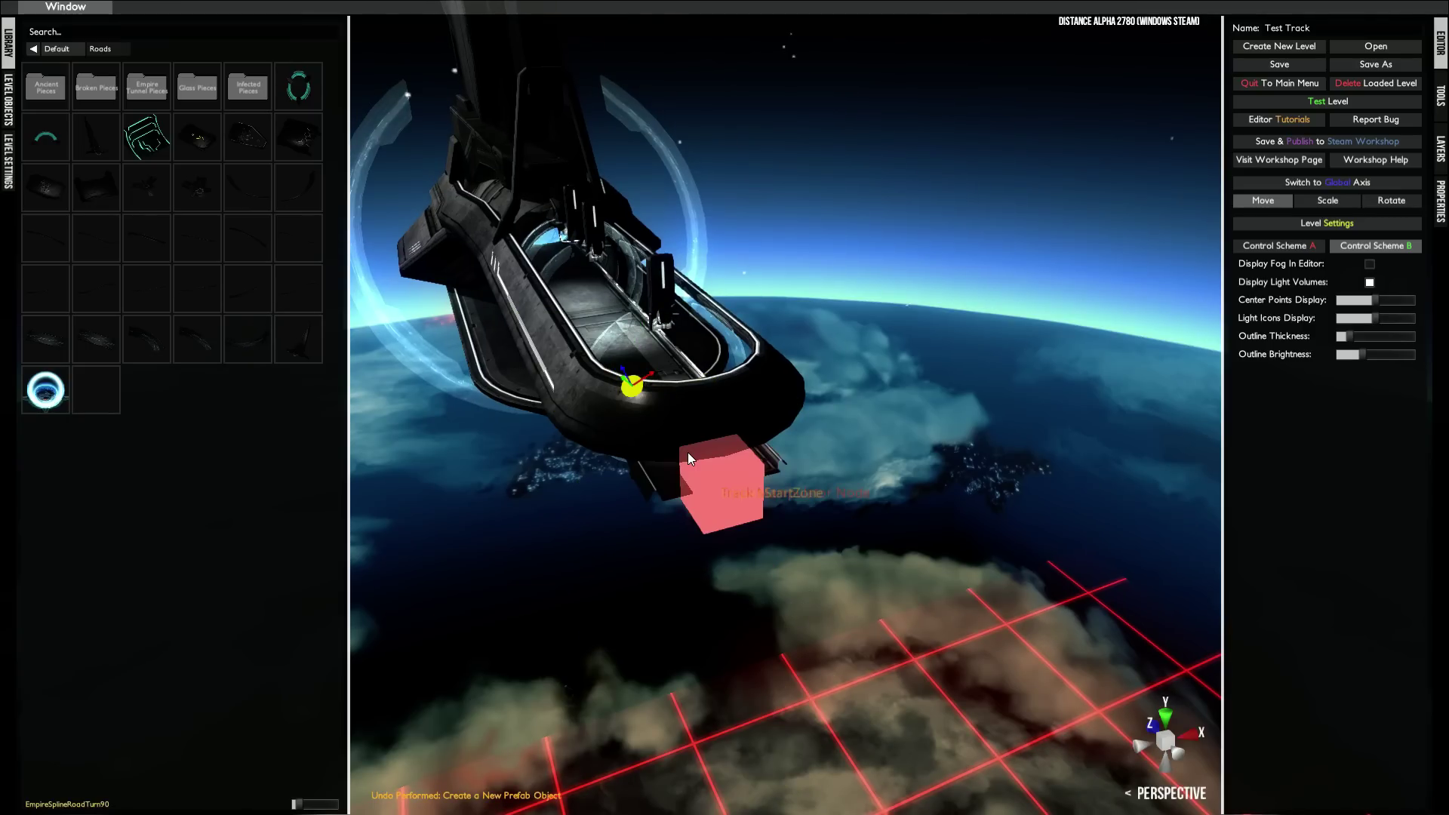
- Attach an EmpireSplineRoadStraight piece to the start zone's track manipulator node
{"action": "right_click_drag", "start_coordinate": [635, 410], "coordinate": [818, 437]}
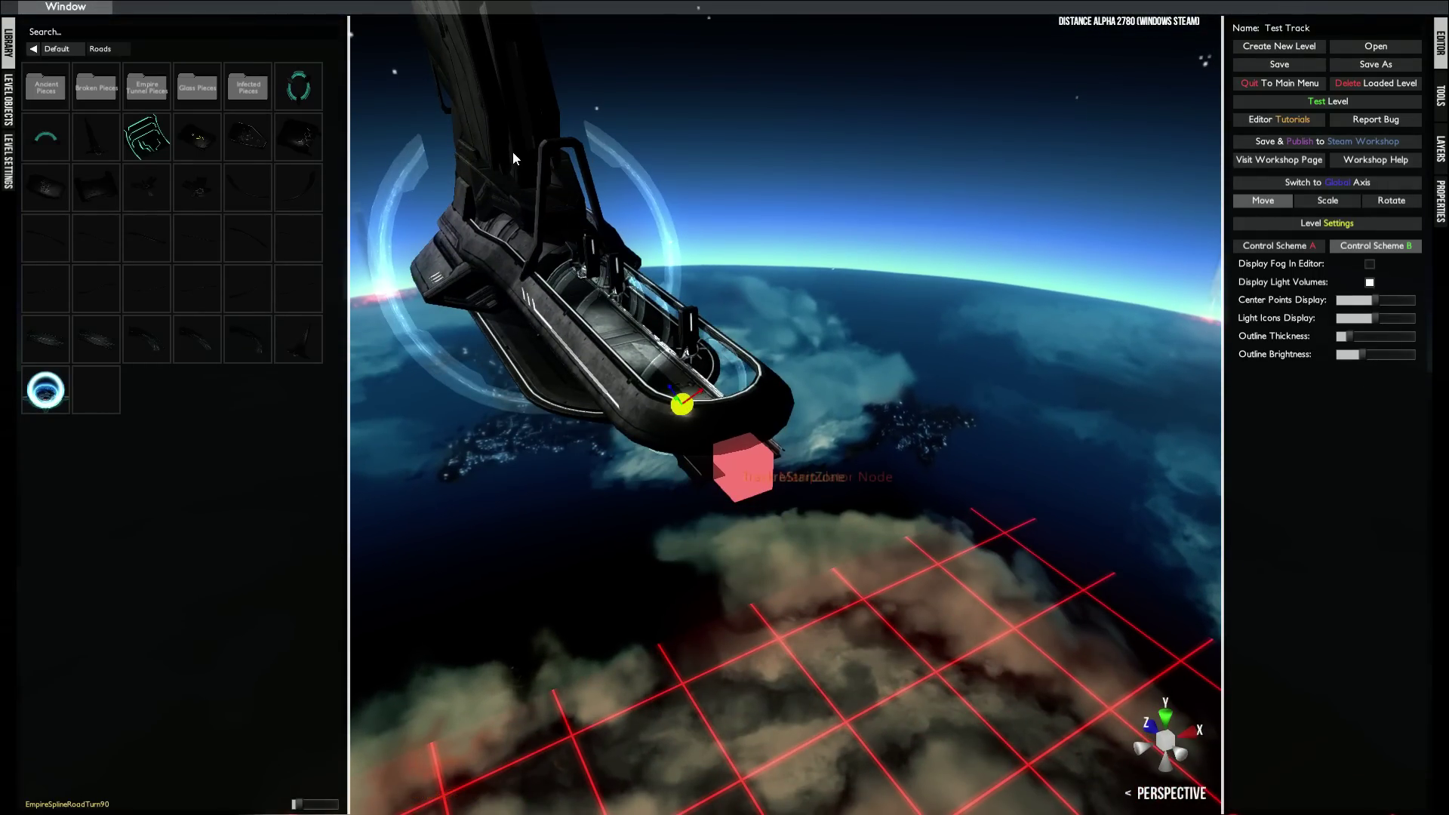
{"action": "left_click", "coordinate": [745, 464]}
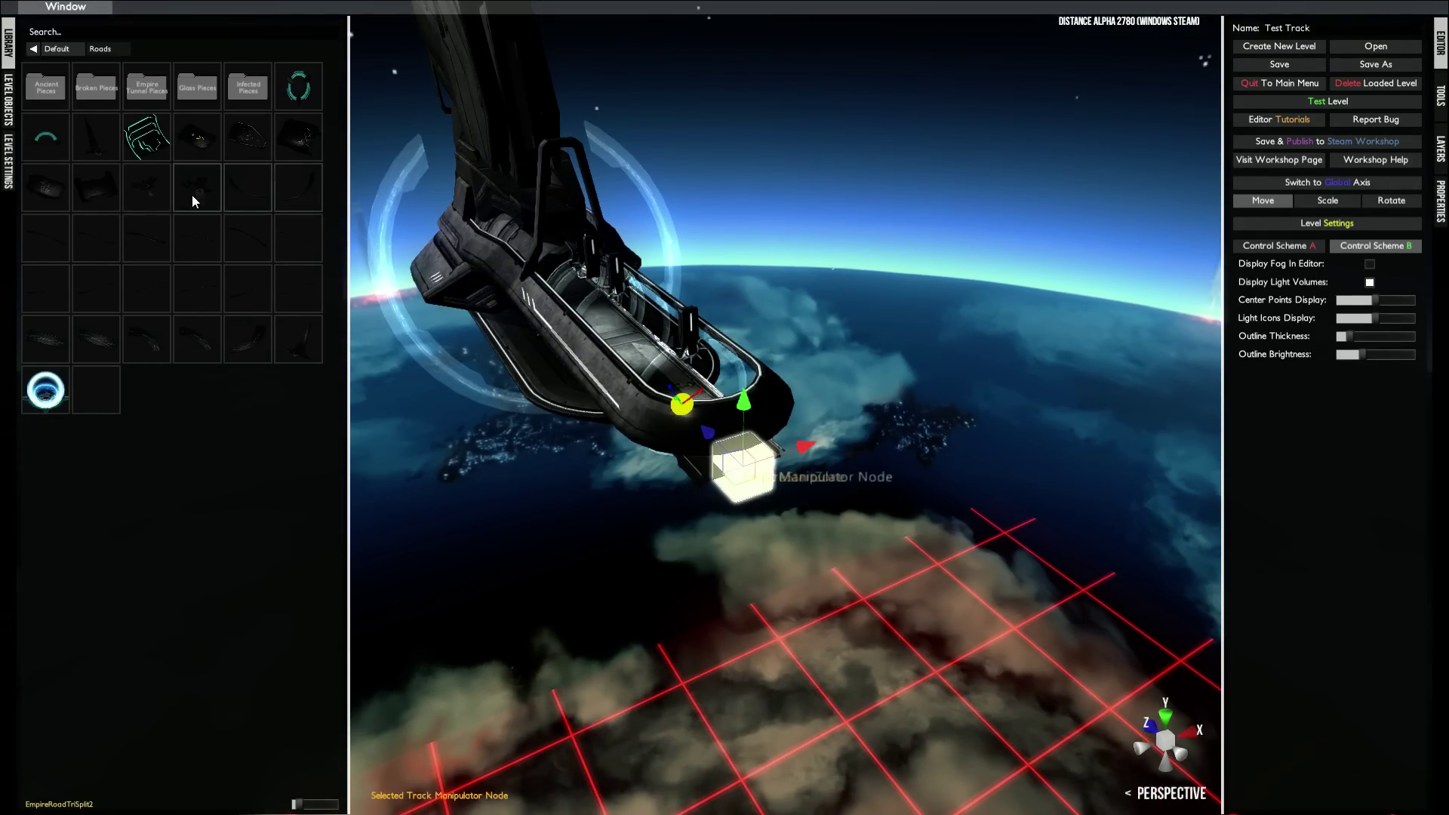
{"action": "left_click", "coordinate": [48, 338]}
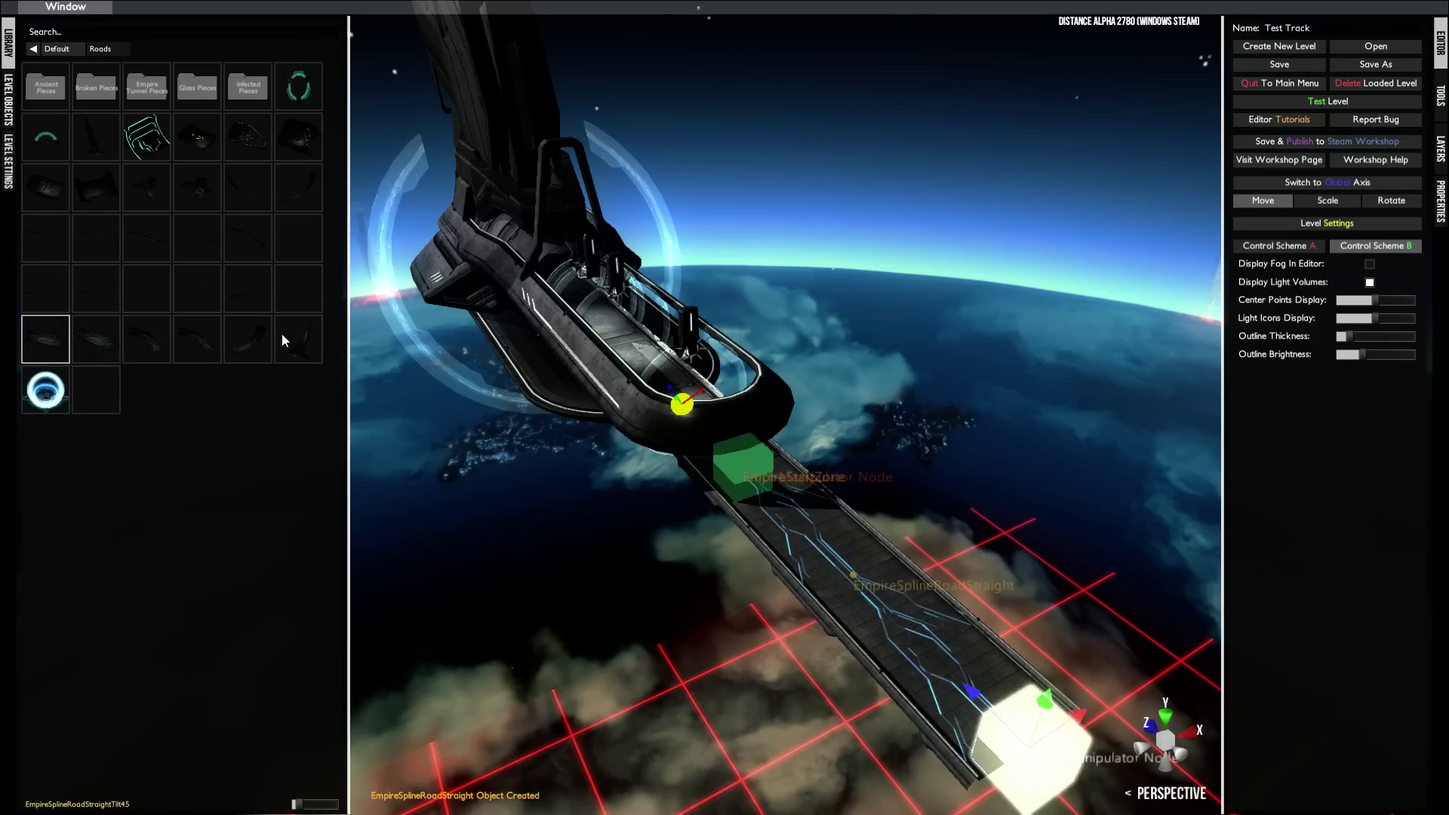
{"action": "middle_click_drag", "start_coordinate": [855, 602], "coordinate": [755, 376]}
{"action": "scroll", "coordinate": [755, 376], "scroll_direction": "down", "scroll_amount": 2}
{"action": "right_click_drag", "start_coordinate": [451, 158], "coordinate": [585, 199]}
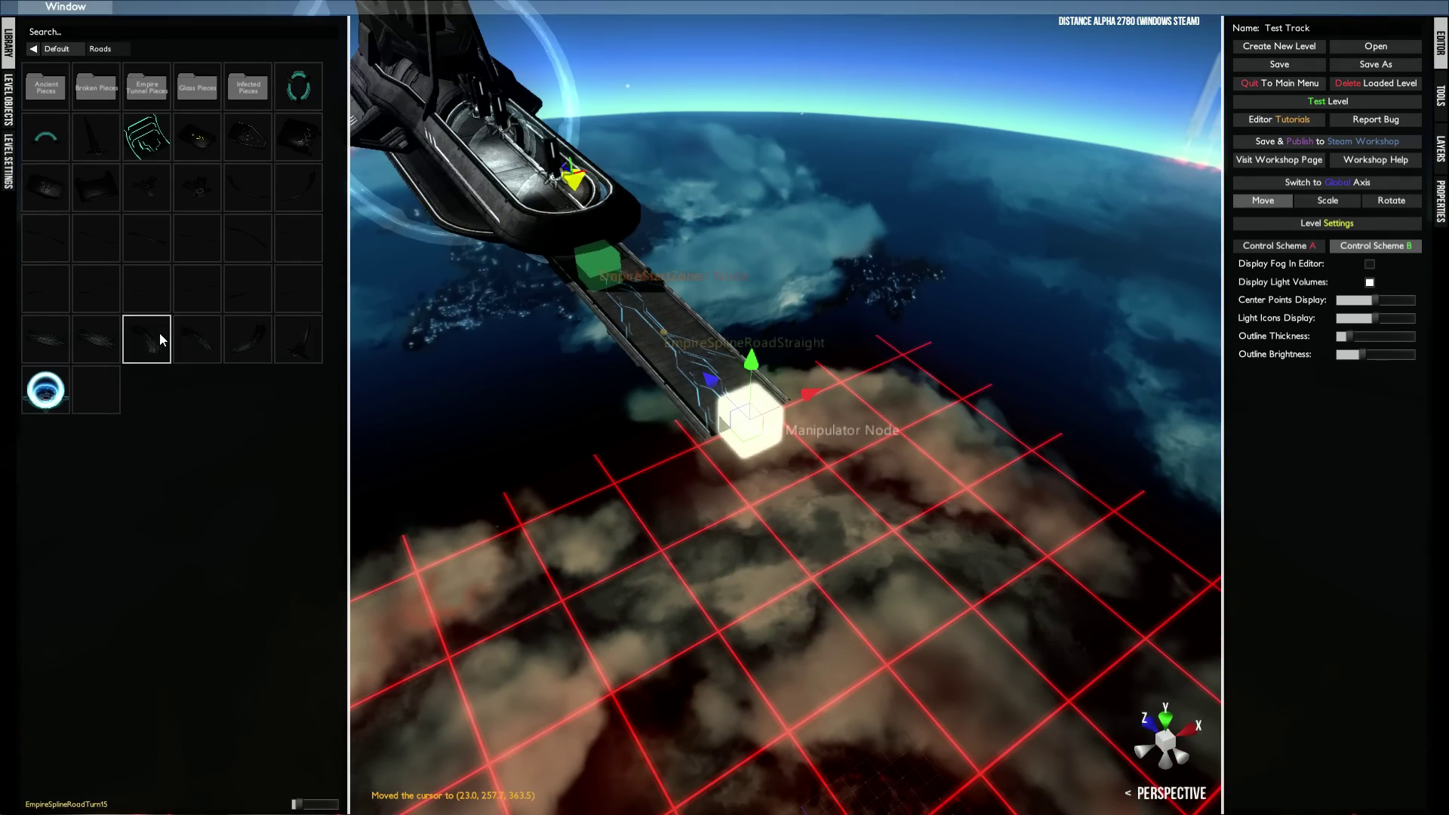
- Extend the straight road's open end with an EmpireSplineRoadTurn15 piece
{"action": "left_click", "coordinate": [159, 333]}
{"action": "right_click_drag", "start_coordinate": [613, 395], "coordinate": [658, 660]}
{"action": "right_click_drag", "start_coordinate": [899, 407], "coordinate": [414, 385]}
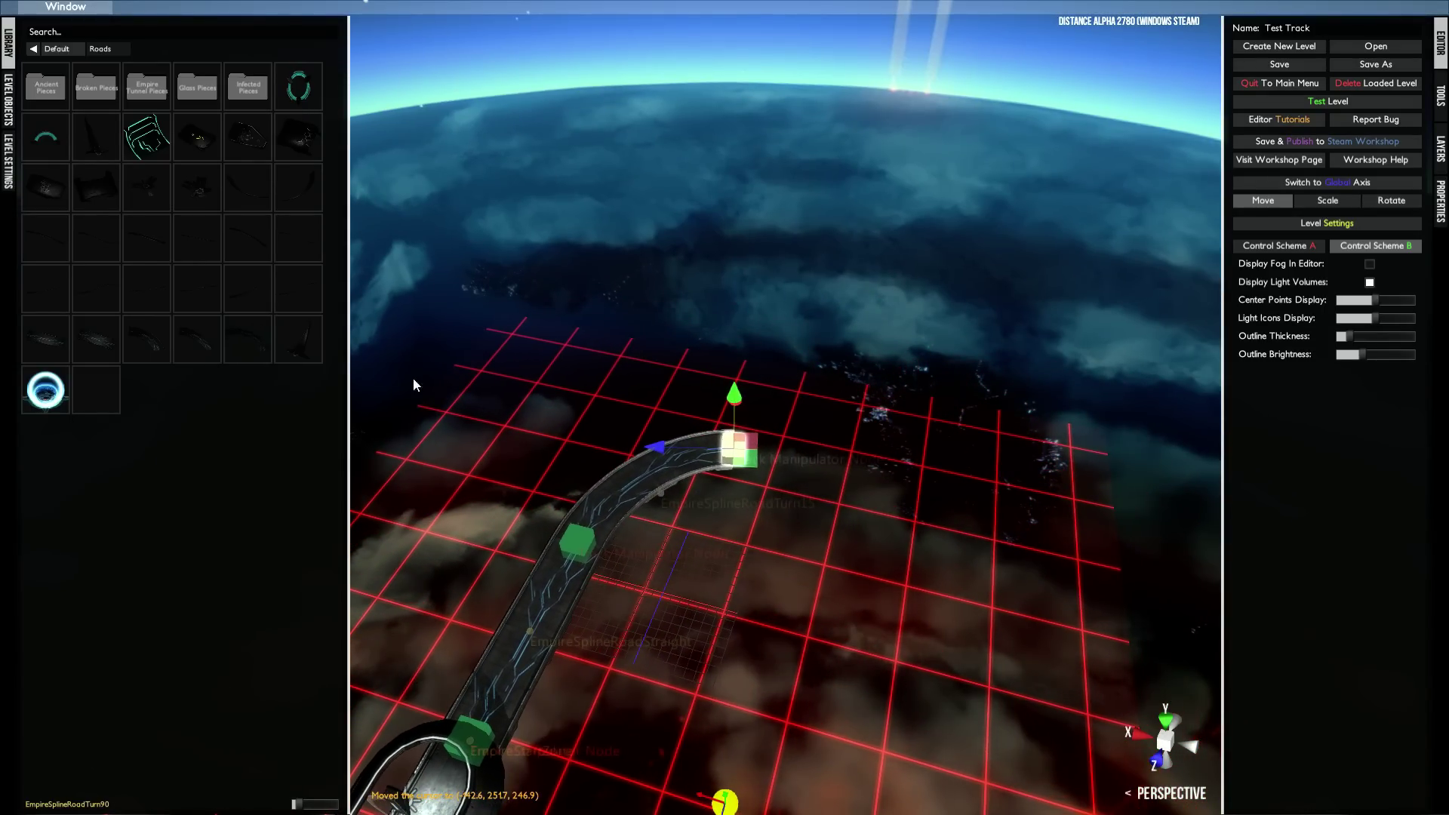
- Try out three turn pieces one after another on the curve's open end, starting with EmpireSplineRoadTurn15, and remove each
{"action": "left_click", "coordinate": [147, 340]}
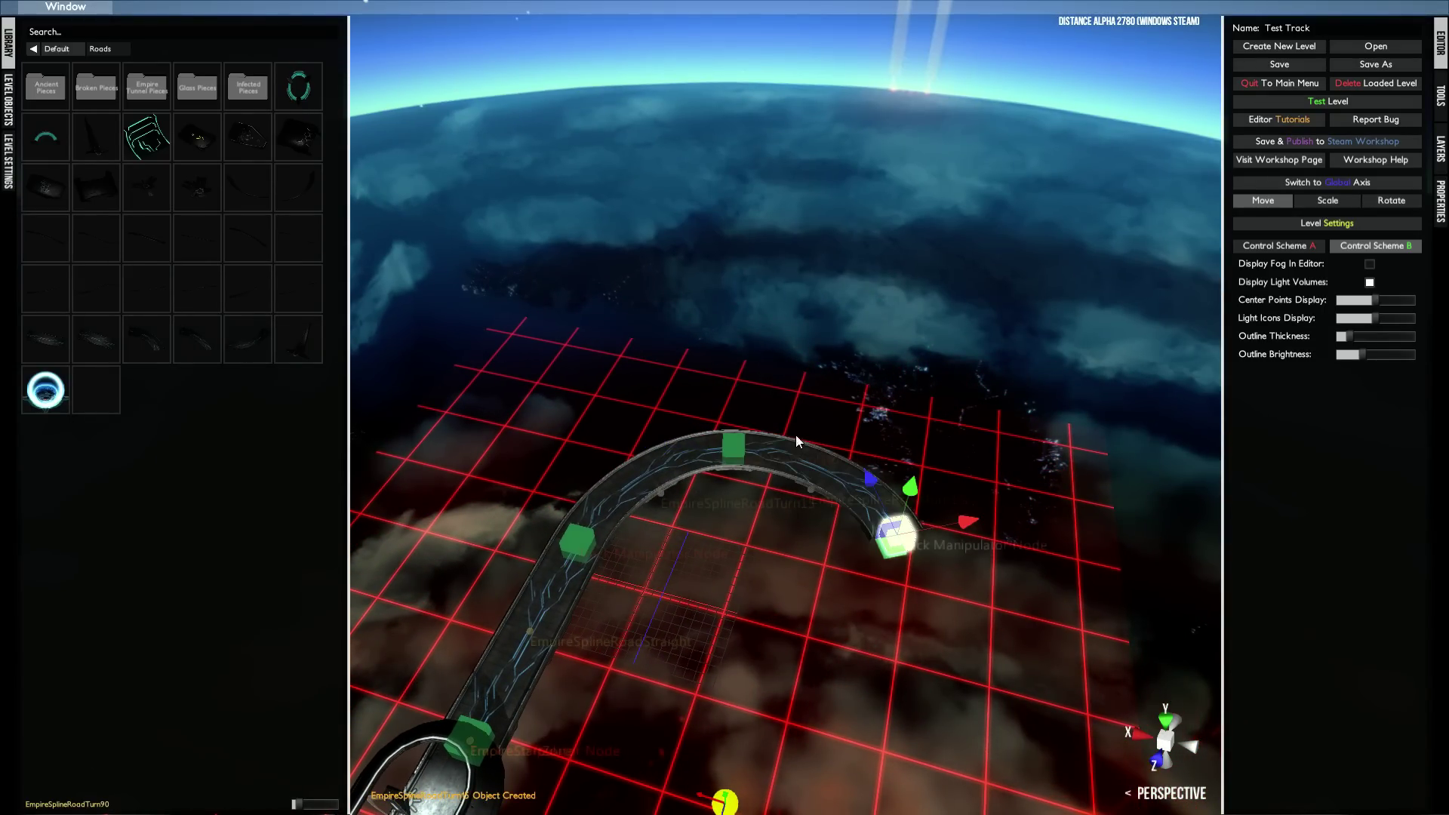
{"action": "key", "text": "Delete"}
{"action": "left_click", "coordinate": [746, 450]}
{"action": "left_click", "coordinate": [210, 346]}
{"action": "key", "text": "Delete"}
{"action": "left_click", "coordinate": [730, 447]}
{"action": "left_click", "coordinate": [241, 343]}
{"action": "key", "text": "Delete"}
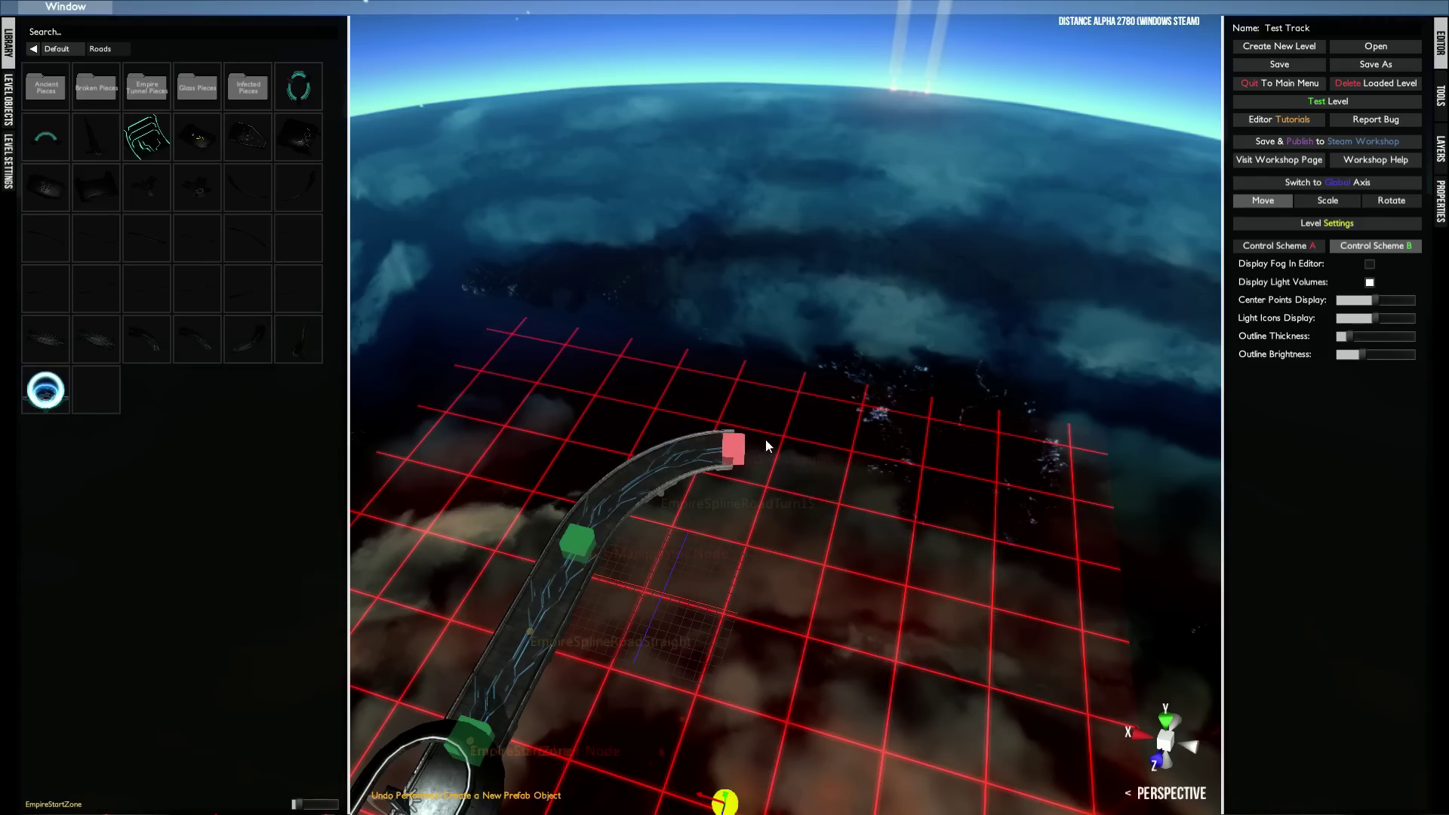
- Place a detached EmpireSplineRoadTurn15 at the 3D cursor, beyond the open end of the existing track
{"action": "scroll", "coordinate": [659, 473], "scroll_direction": "down", "scroll_amount": 3}
{"action": "left_click", "coordinate": [858, 573]}
{"action": "middle_click_drag", "start_coordinate": [858, 573], "coordinate": [905, 430]}
{"action": "left_click", "coordinate": [934, 400]}
{"action": "left_click", "coordinate": [940, 563]}
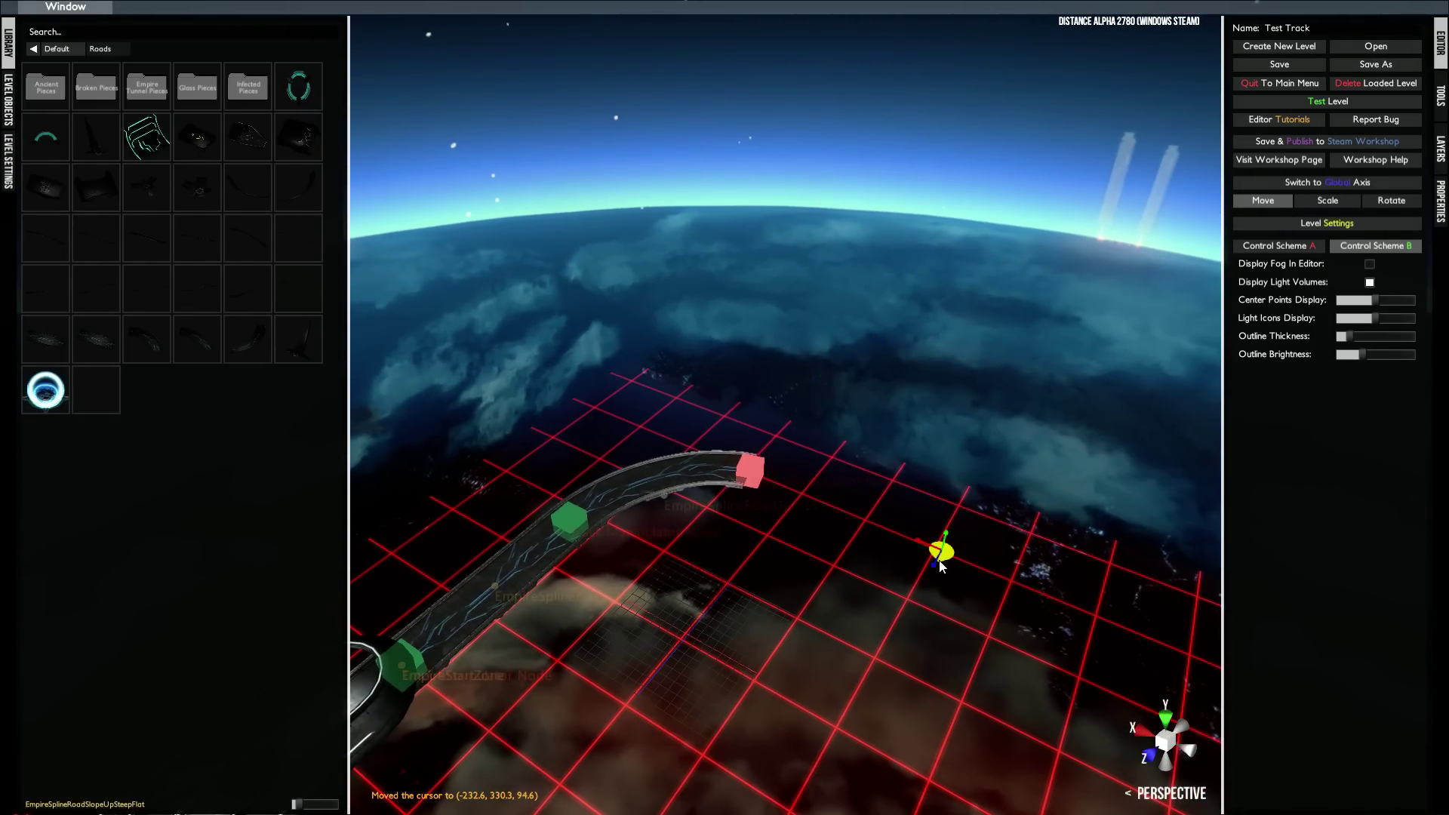
{"action": "left_click", "coordinate": [154, 354]}
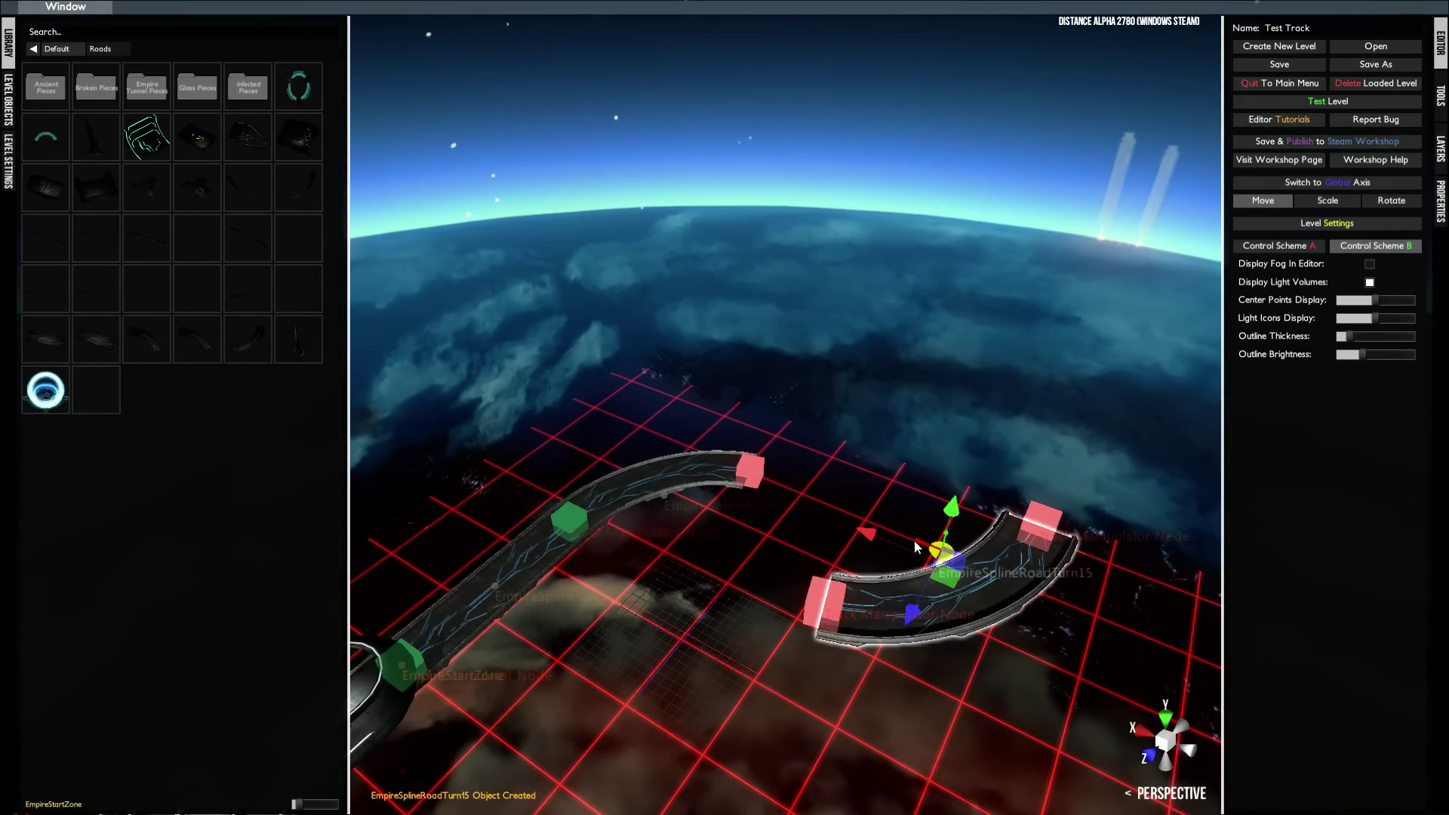
- Try snapping the detached turn's near node and the track's open end node together, and undo back past the turn's placement
{"action": "left_click", "coordinate": [878, 601]}
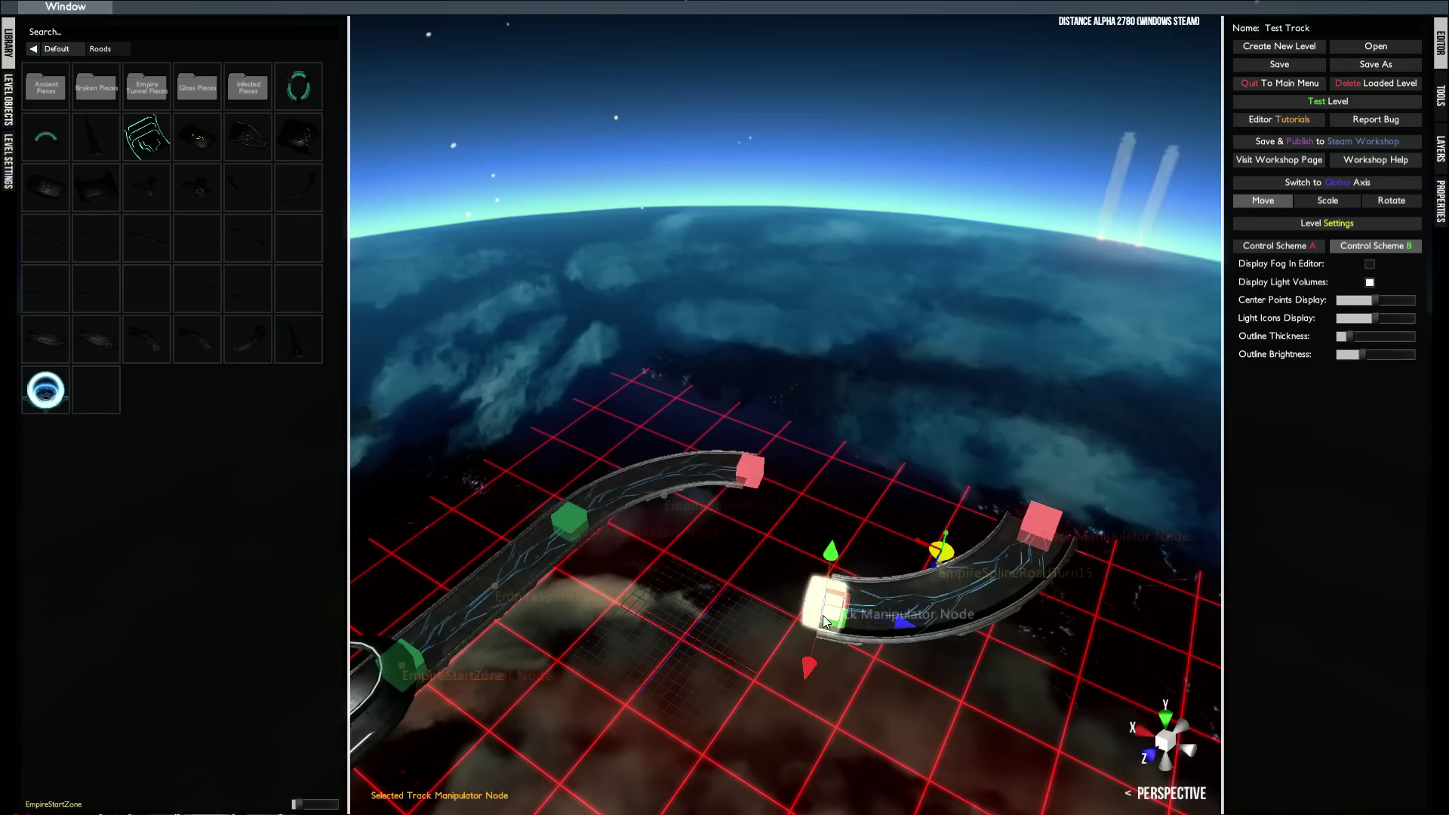
{"action": "left_click", "coordinate": [759, 473]}
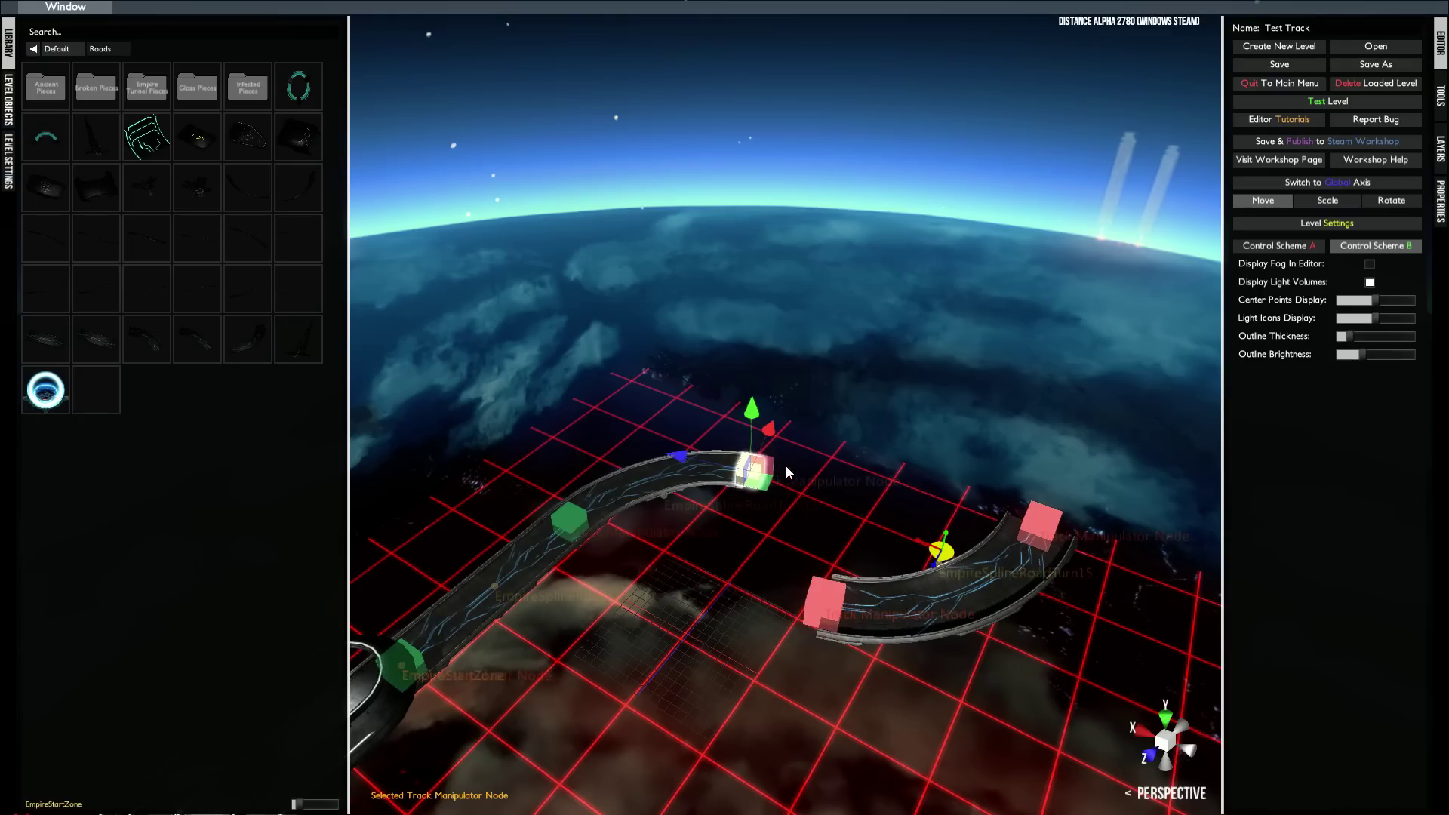
{"action": "left_click", "coordinate": [821, 599], "text": "shift"}
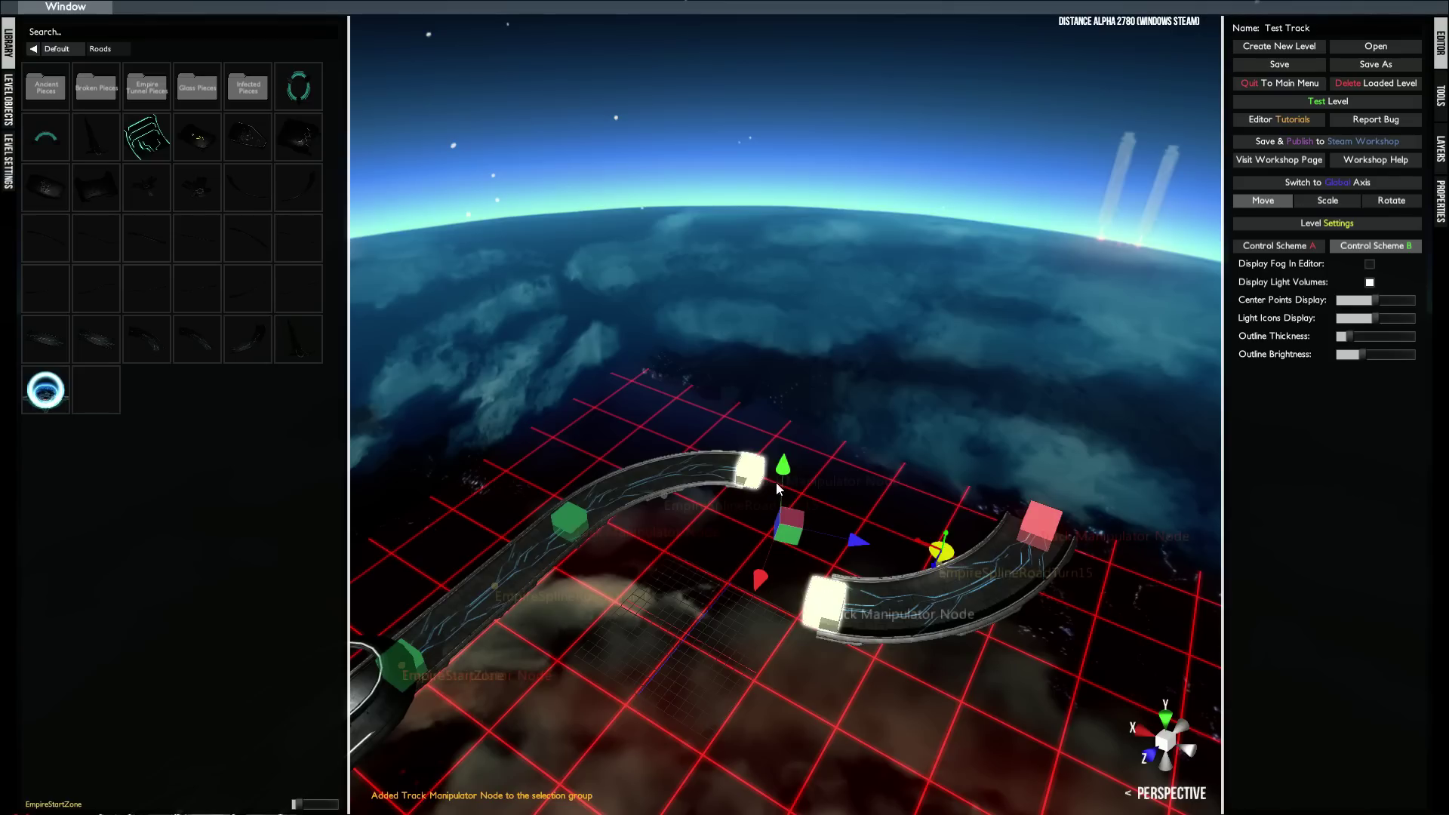
{"action": "key", "text": "n"}
{"action": "middle_click_drag", "start_coordinate": [806, 541], "coordinate": [397, 501]}
{"action": "key", "text": "ctrl+z"}
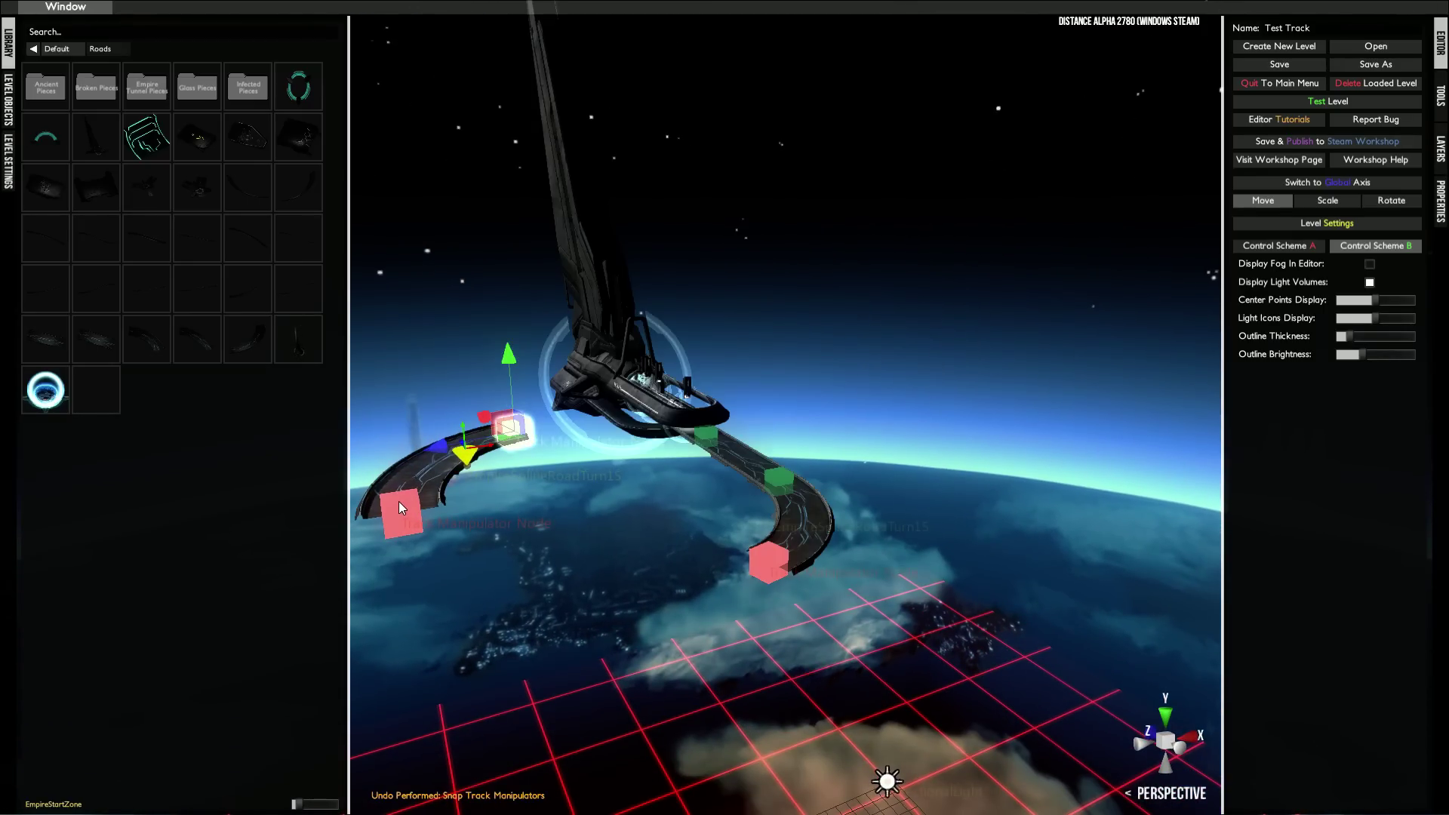
{"action": "key", "text": "ctrl+z"}
{"action": "key", "text": "ctrl+z"}
{"action": "key", "text": "ctrl+z"}
- Position the 3D cursor over the grid, a short distance away from the track's open end
{"action": "middle_click_drag", "start_coordinate": [713, 558], "coordinate": [1181, 567]}
{"action": "right_click", "coordinate": [1188, 566]}
{"action": "right_click", "coordinate": [847, 621]}
- Try placing an EmpireSplineRoadTurn15 at the cursor and snapping its near node with the track's end node, and undo it
{"action": "left_click", "coordinate": [147, 339]}
{"action": "left_click", "coordinate": [726, 674]}
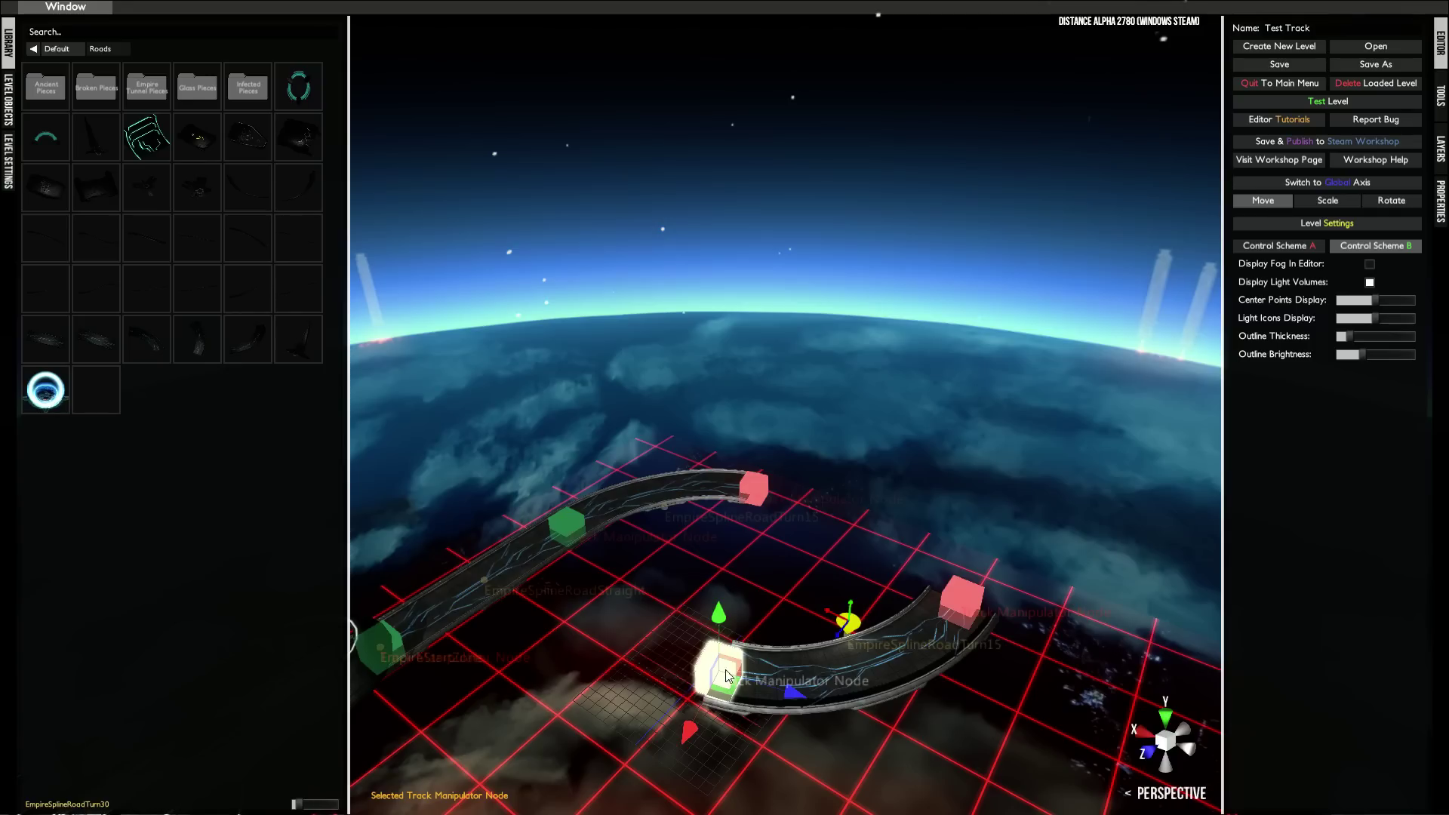
{"action": "left_click", "coordinate": [745, 480], "text": "ctrl"}
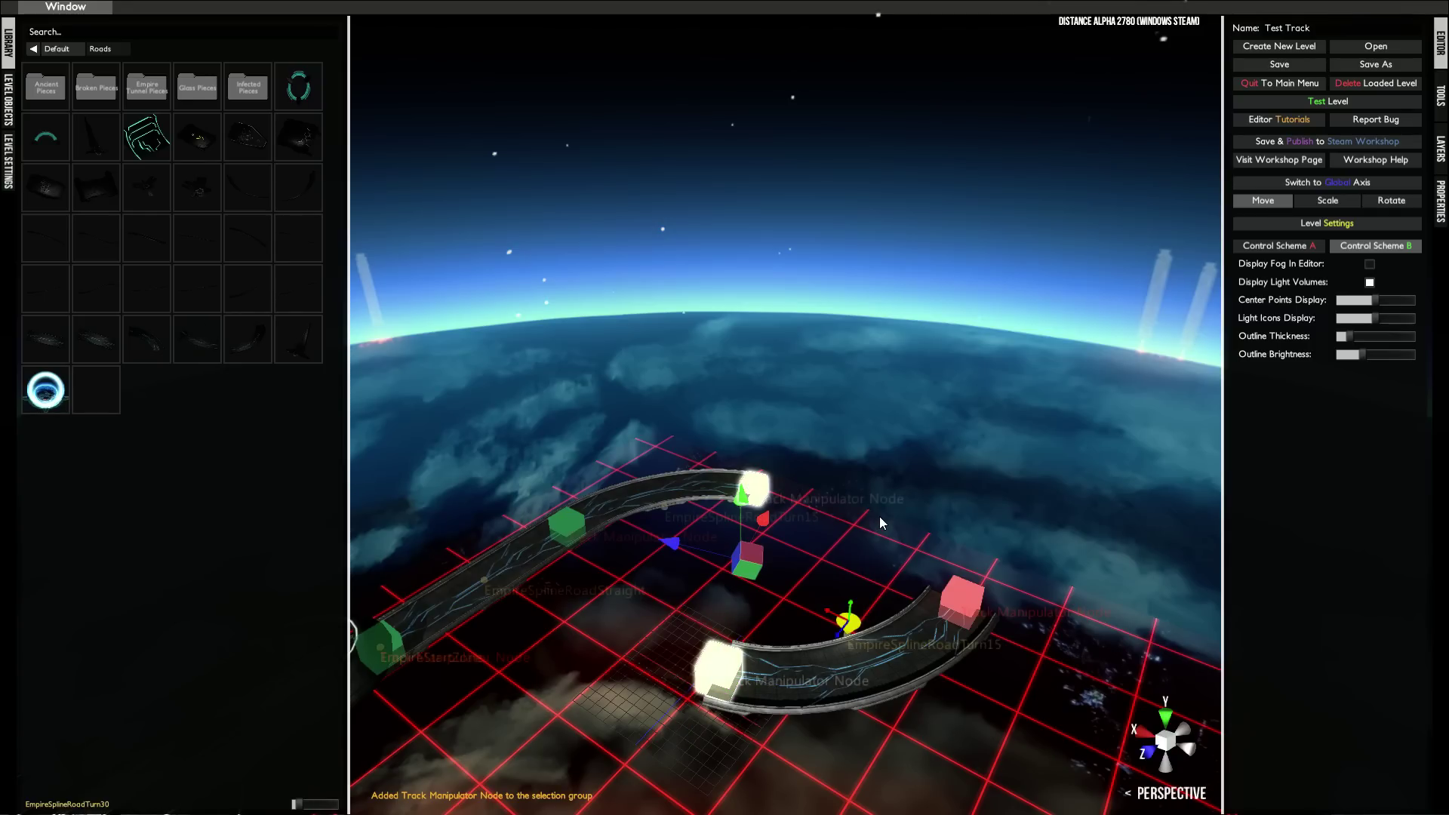
{"action": "key", "text": "n"}
{"action": "key", "text": "ctrl+z"}
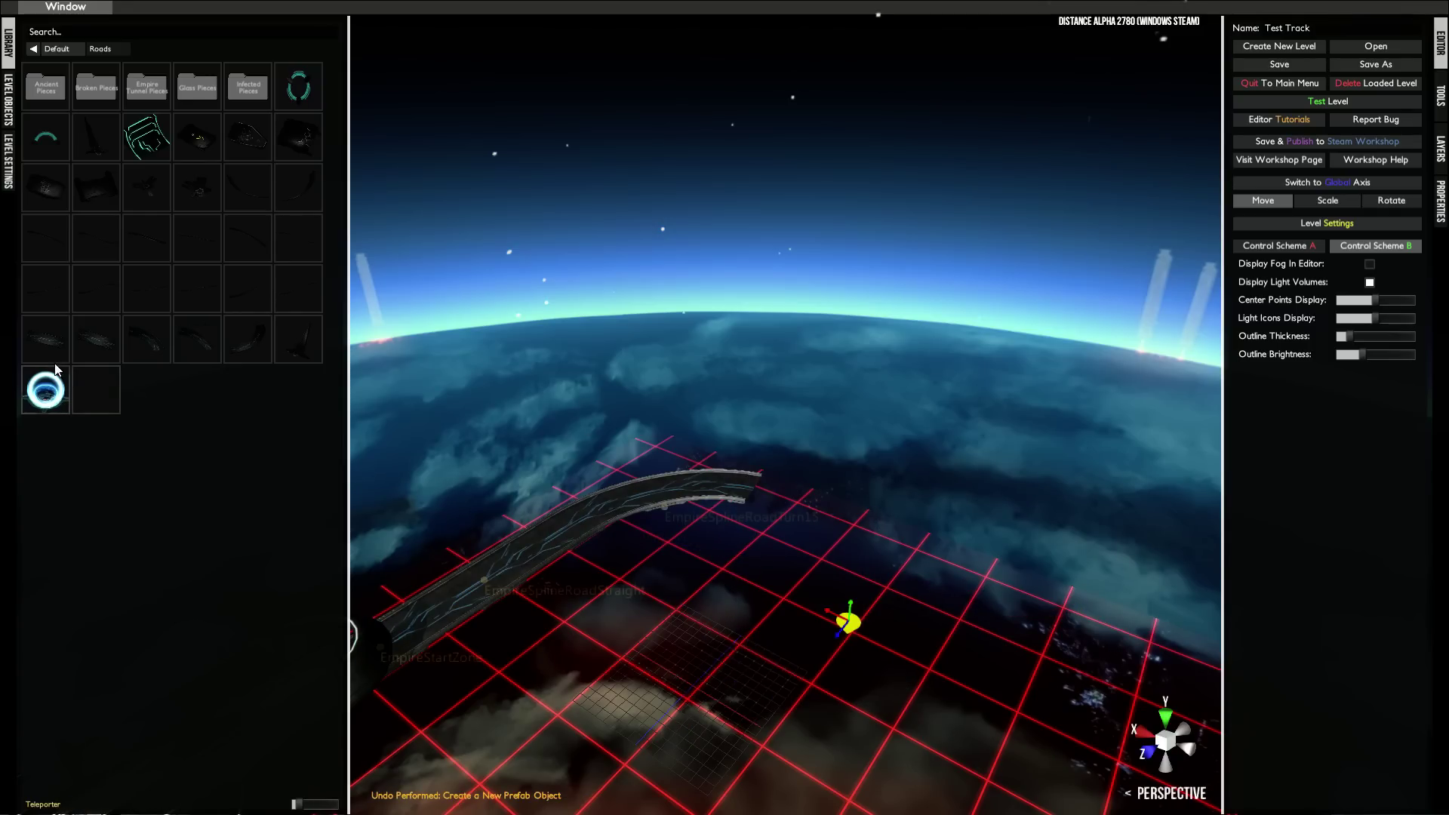
- Place a new EmpireSplineRoadTurn15 at the 3D cursor and join its near node to the track's open end node
{"action": "left_click", "coordinate": [162, 332]}
{"action": "key", "text": "n"}
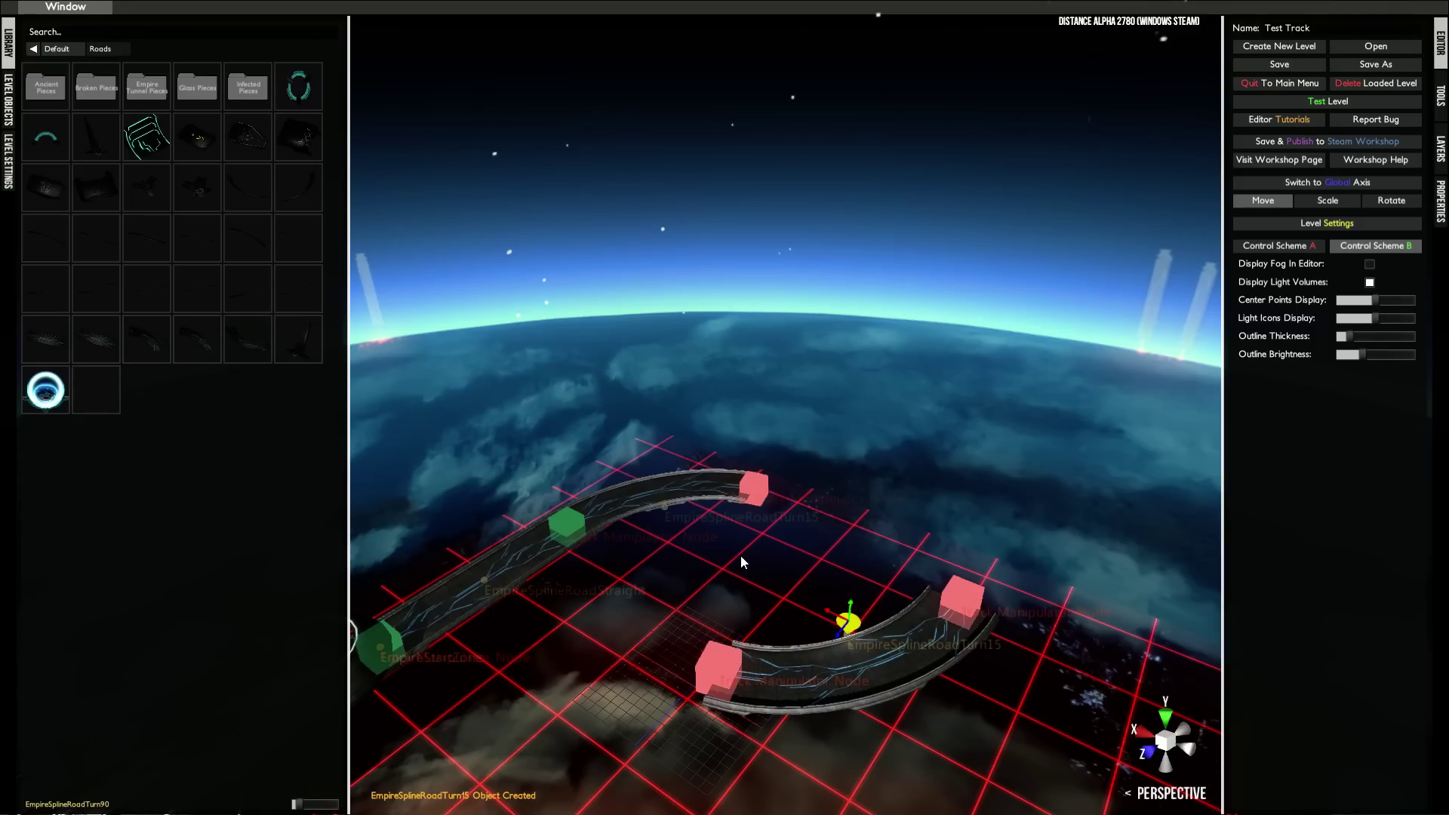
{"action": "left_click", "coordinate": [705, 664], "text": "ctrl"}
{"action": "left_click", "coordinate": [759, 492], "text": "ctrl"}
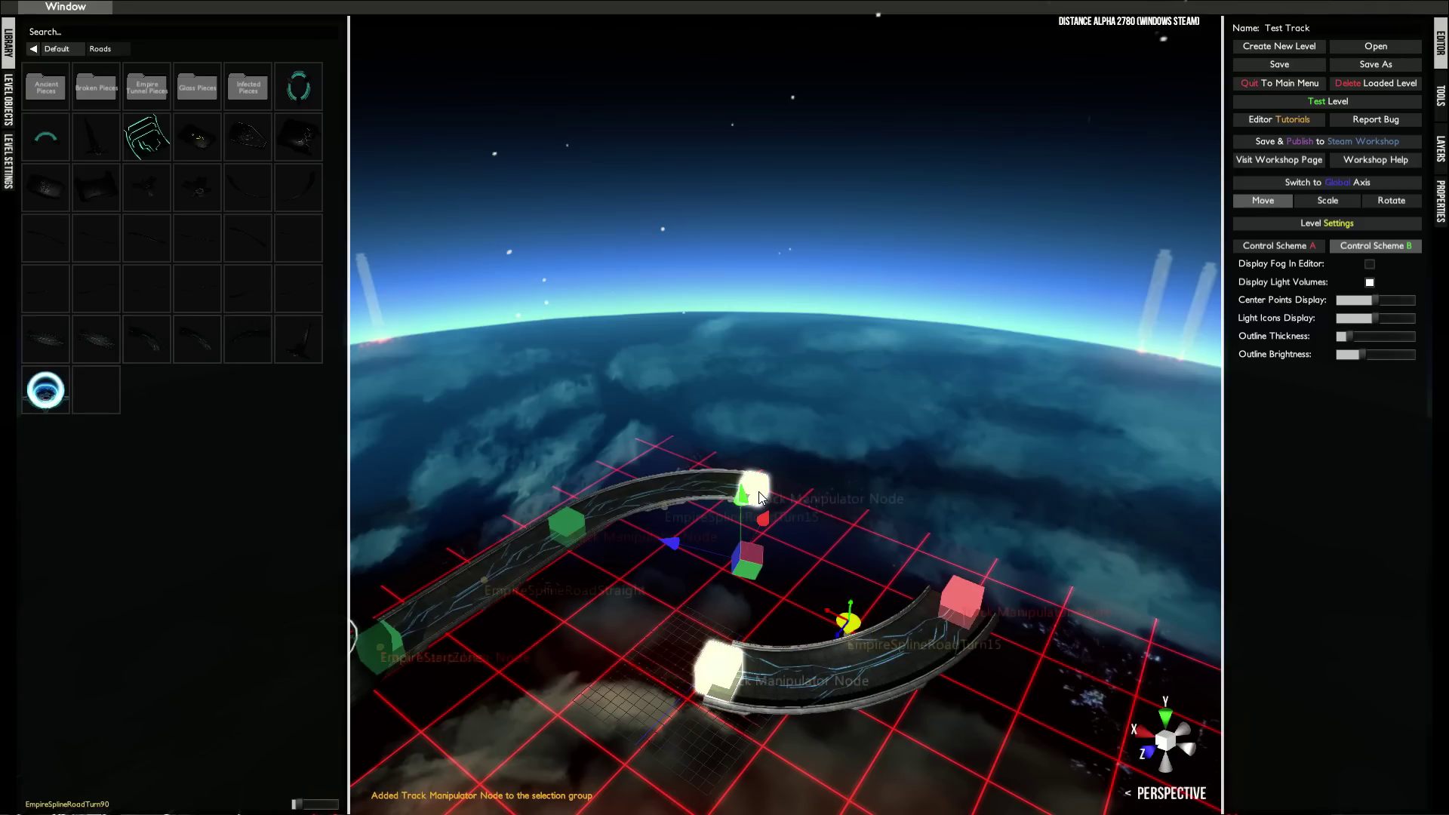
{"action": "key", "text": "j"}
- Examine the joined S-curve and its remaining open end from several angles
{"action": "right_click", "coordinate": [964, 563]}
{"action": "middle_click_drag", "start_coordinate": [876, 483], "coordinate": [717, 483]}
{"action": "scroll", "coordinate": [755, 545], "scroll_direction": "up", "scroll_amount": 3}
{"action": "right_click_drag", "start_coordinate": [717, 481], "coordinate": [667, 447]}
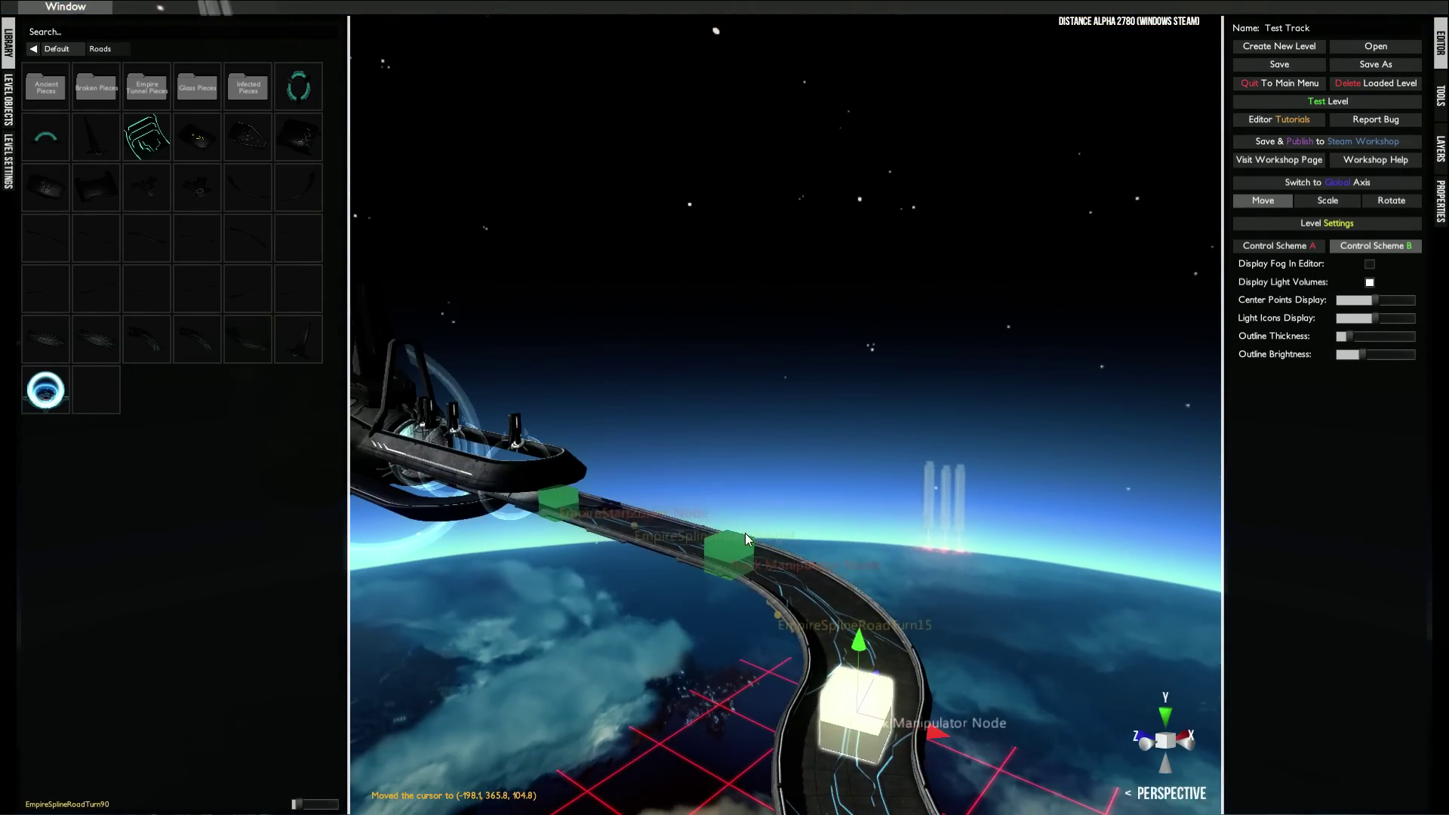
{"action": "middle_click_drag", "start_coordinate": [746, 538], "coordinate": [640, 270]}
{"action": "scroll", "coordinate": [708, 378], "scroll_direction": "down", "scroll_amount": 5}
{"action": "right_click_drag", "start_coordinate": [708, 378], "coordinate": [834, 444]}
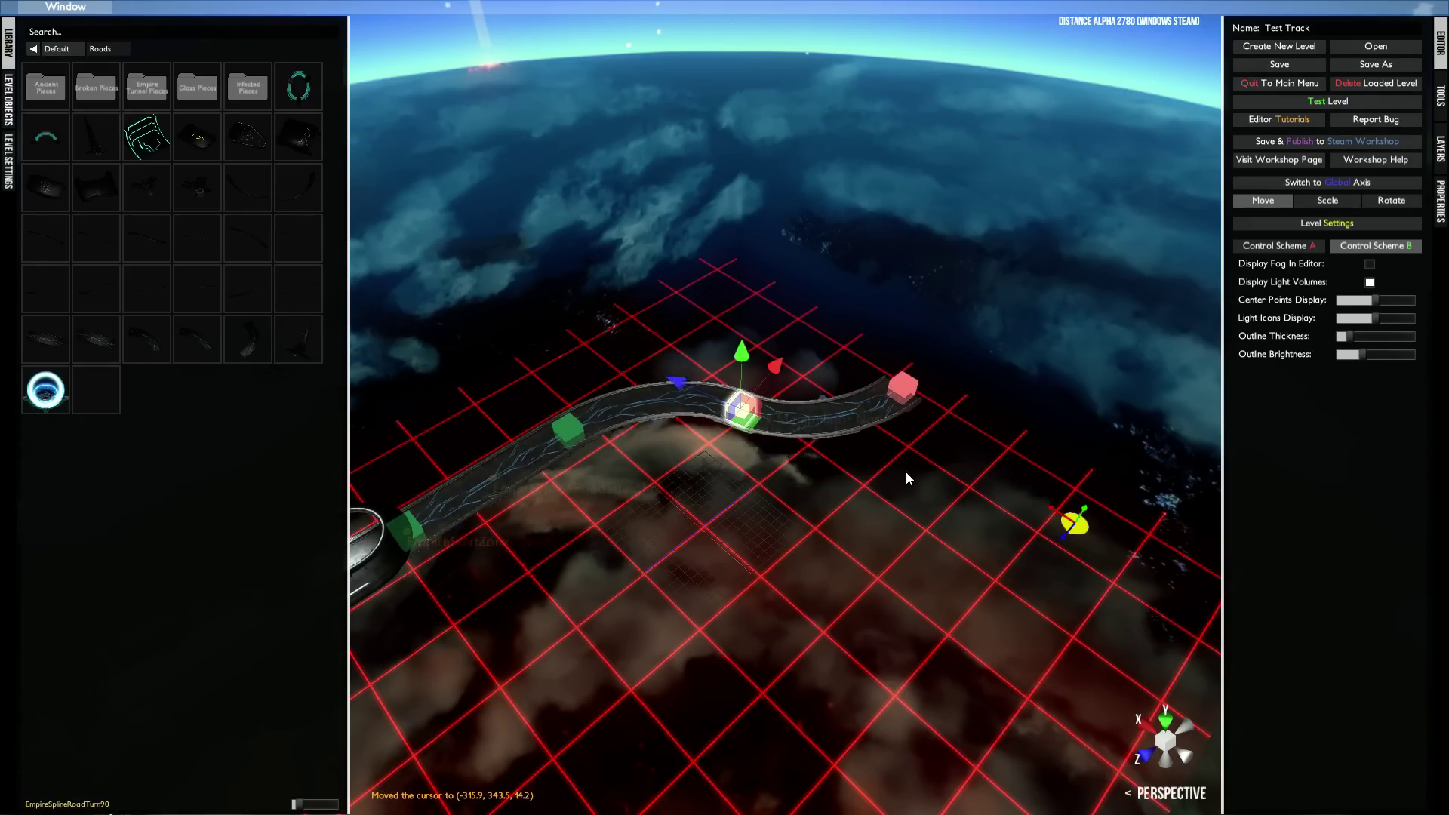
{"action": "middle_click_drag", "start_coordinate": [884, 313], "coordinate": [596, 363]}
{"action": "middle_click_drag", "start_coordinate": [799, 265], "coordinate": [923, 500]}
{"action": "right_click_drag", "start_coordinate": [922, 501], "coordinate": [834, 469]}
{"action": "right_click", "coordinate": [834, 466]}
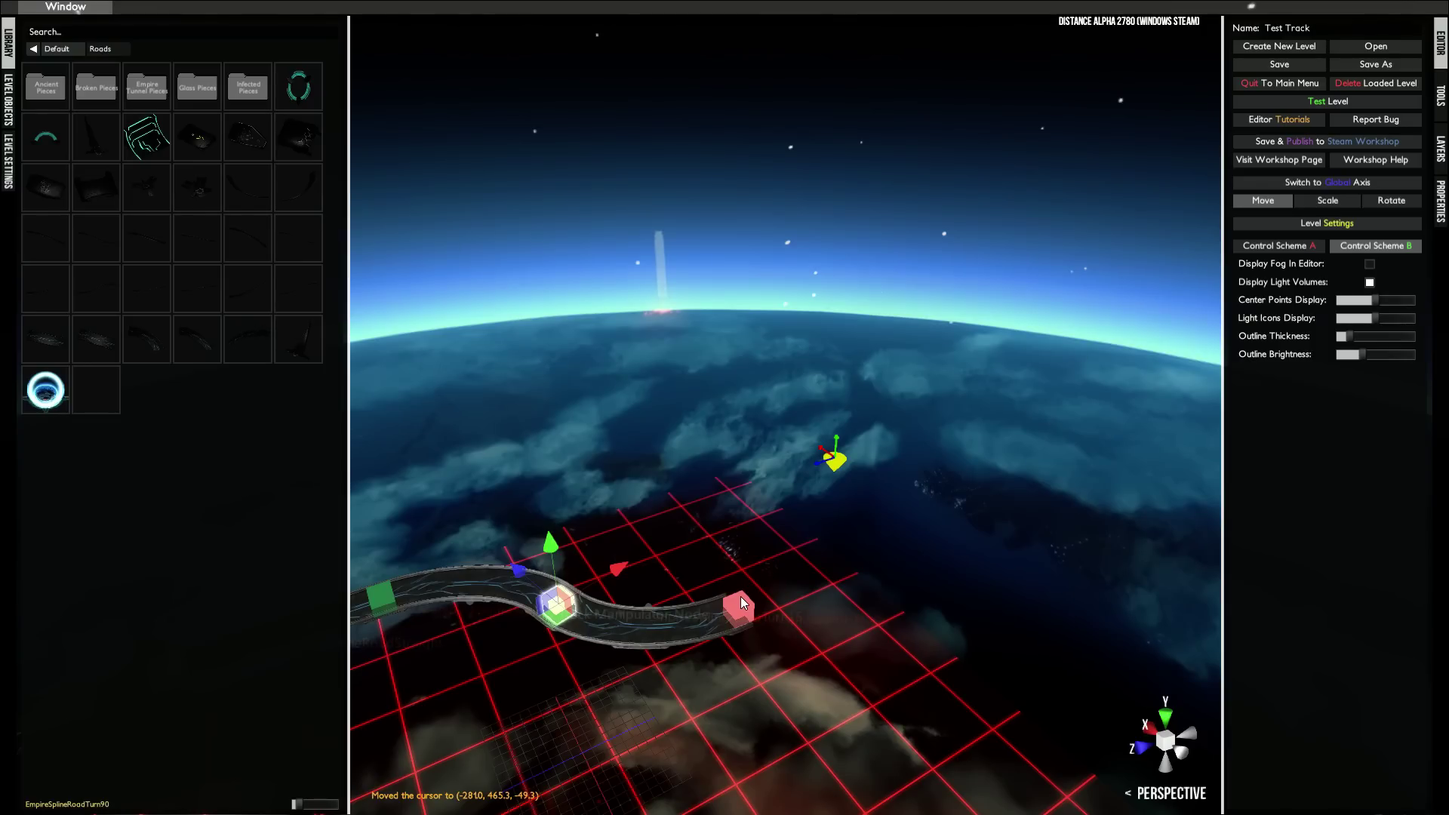
- Add an EmpireSplineRoadSlopeUpMedium piece to the track's open end node
{"action": "left_click", "coordinate": [741, 596]}
{"action": "left_click", "coordinate": [46, 293]}
{"action": "left_click", "coordinate": [41, 292]}
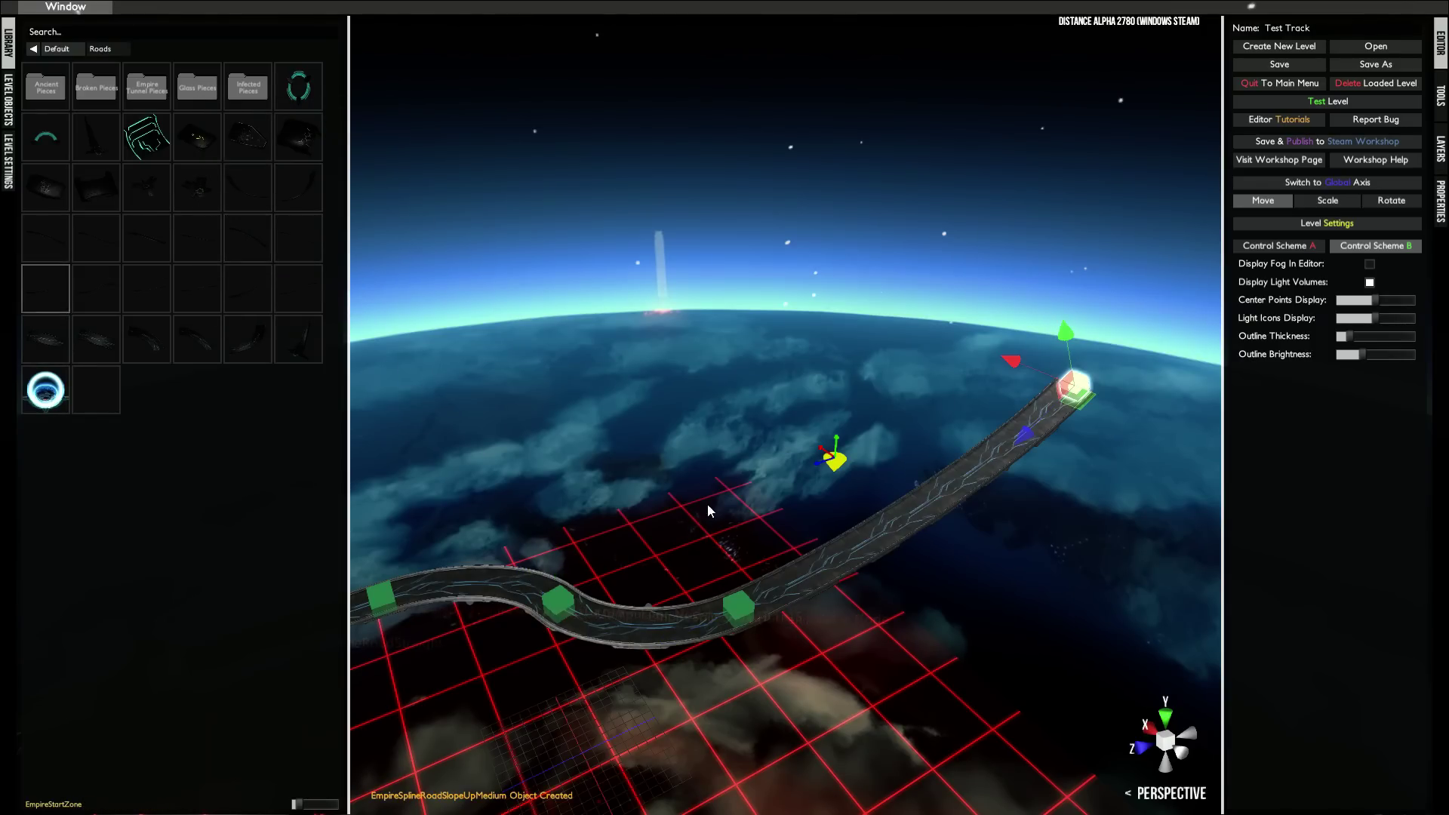
{"action": "right_click_drag", "start_coordinate": [708, 504], "coordinate": [608, 389]}
{"action": "right_click_drag", "start_coordinate": [1030, 417], "coordinate": [1037, 596]}
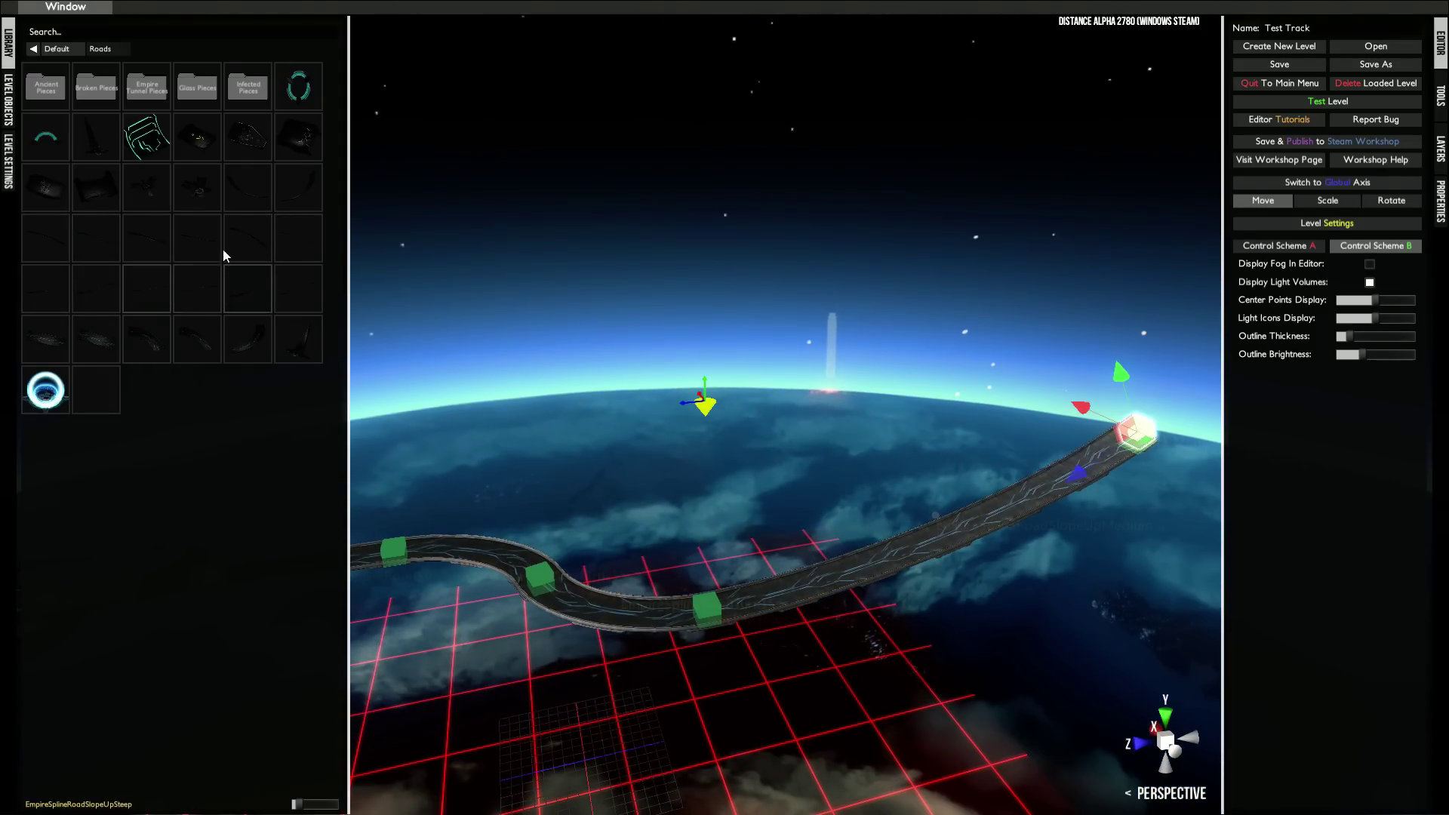
{"action": "right_click_drag", "start_coordinate": [720, 401], "coordinate": [626, 436]}
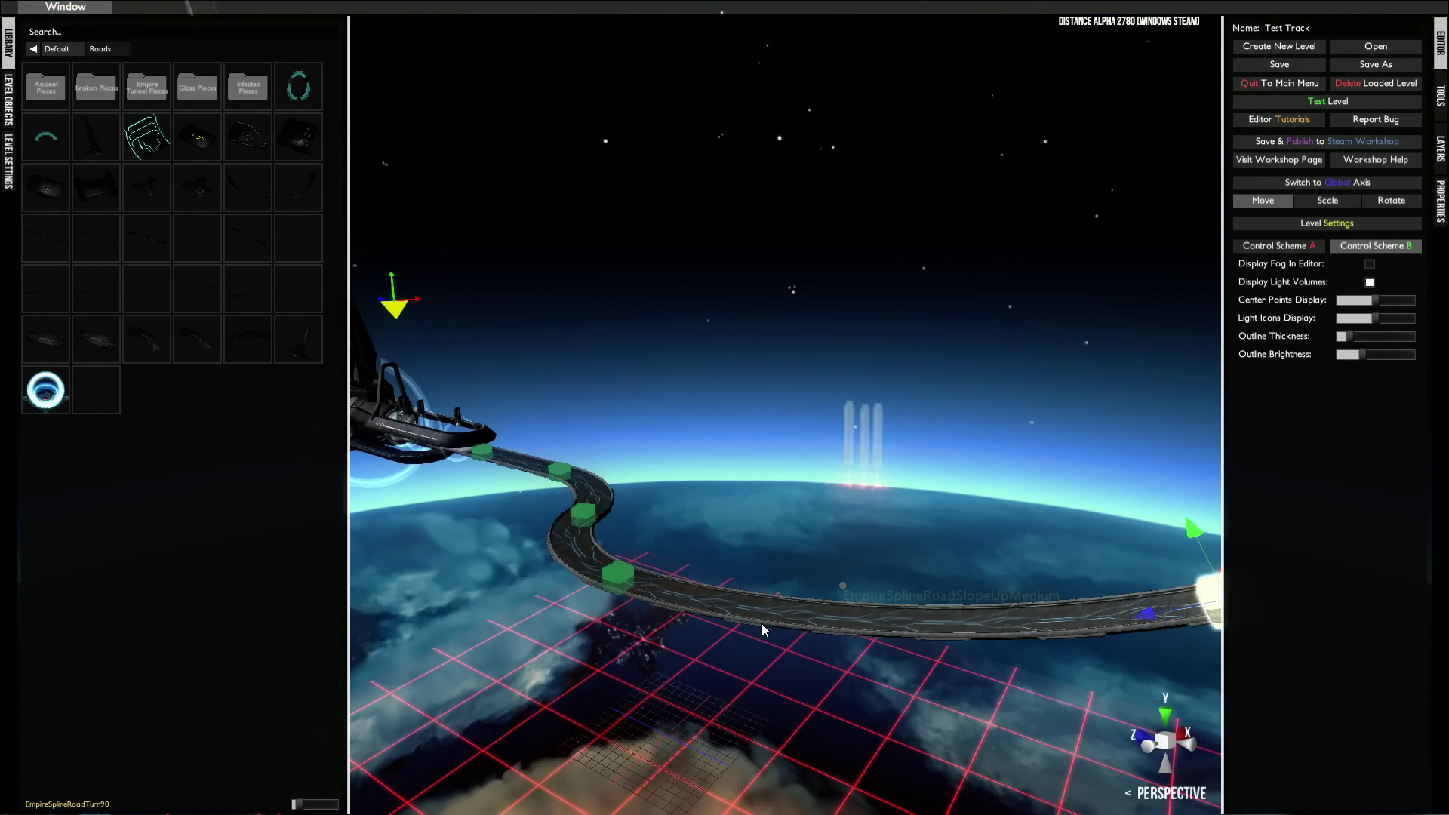
- Select the EmpireSplineRoadSlopeUpMedium piece outside track node mode, check its BezierSplineTrack Locked property, and return to track node mode
{"action": "right_click_drag", "start_coordinate": [775, 582], "coordinate": [730, 531]}
{"action": "key", "text": "n"}
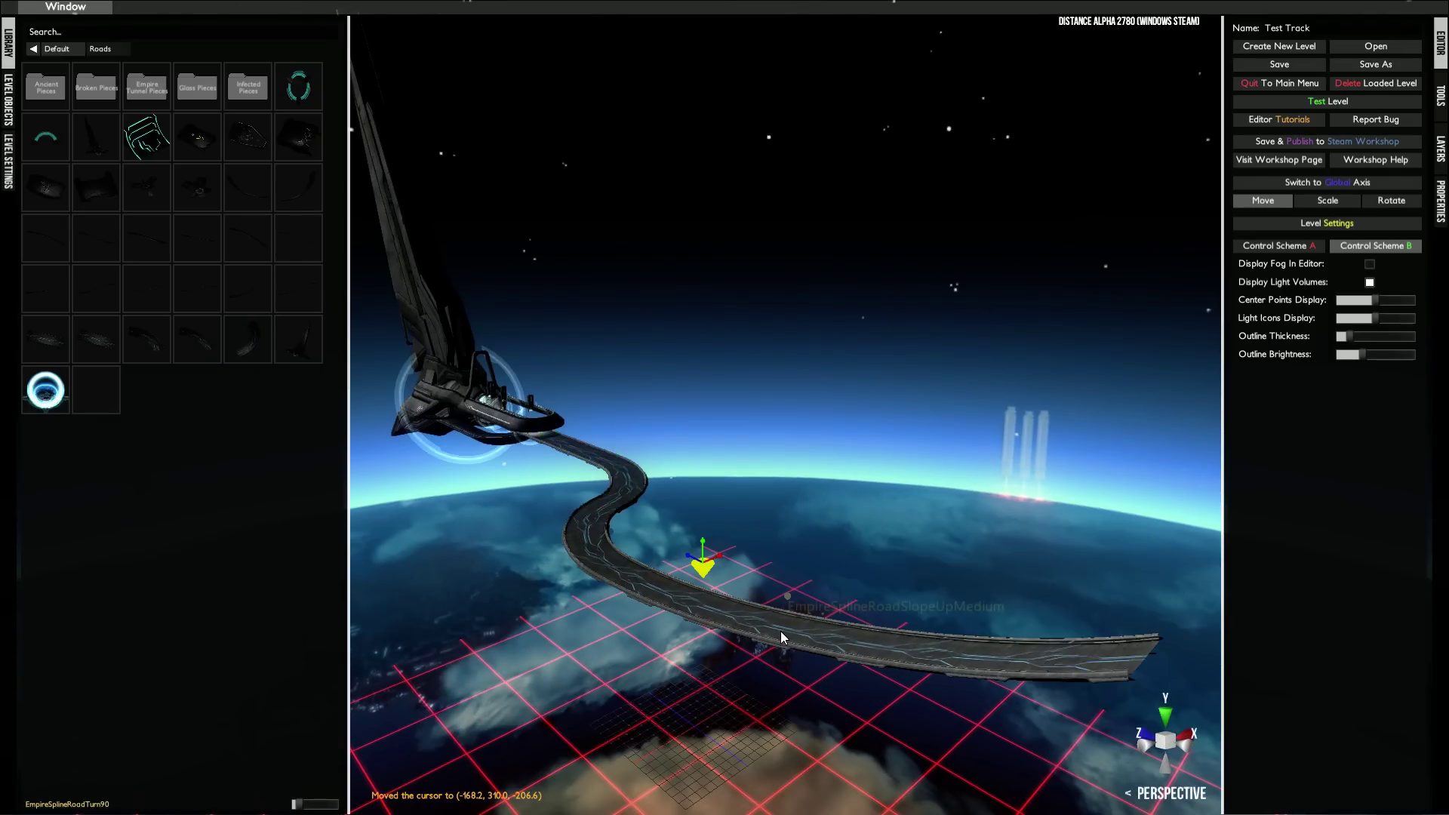
{"action": "left_click", "coordinate": [790, 627]}
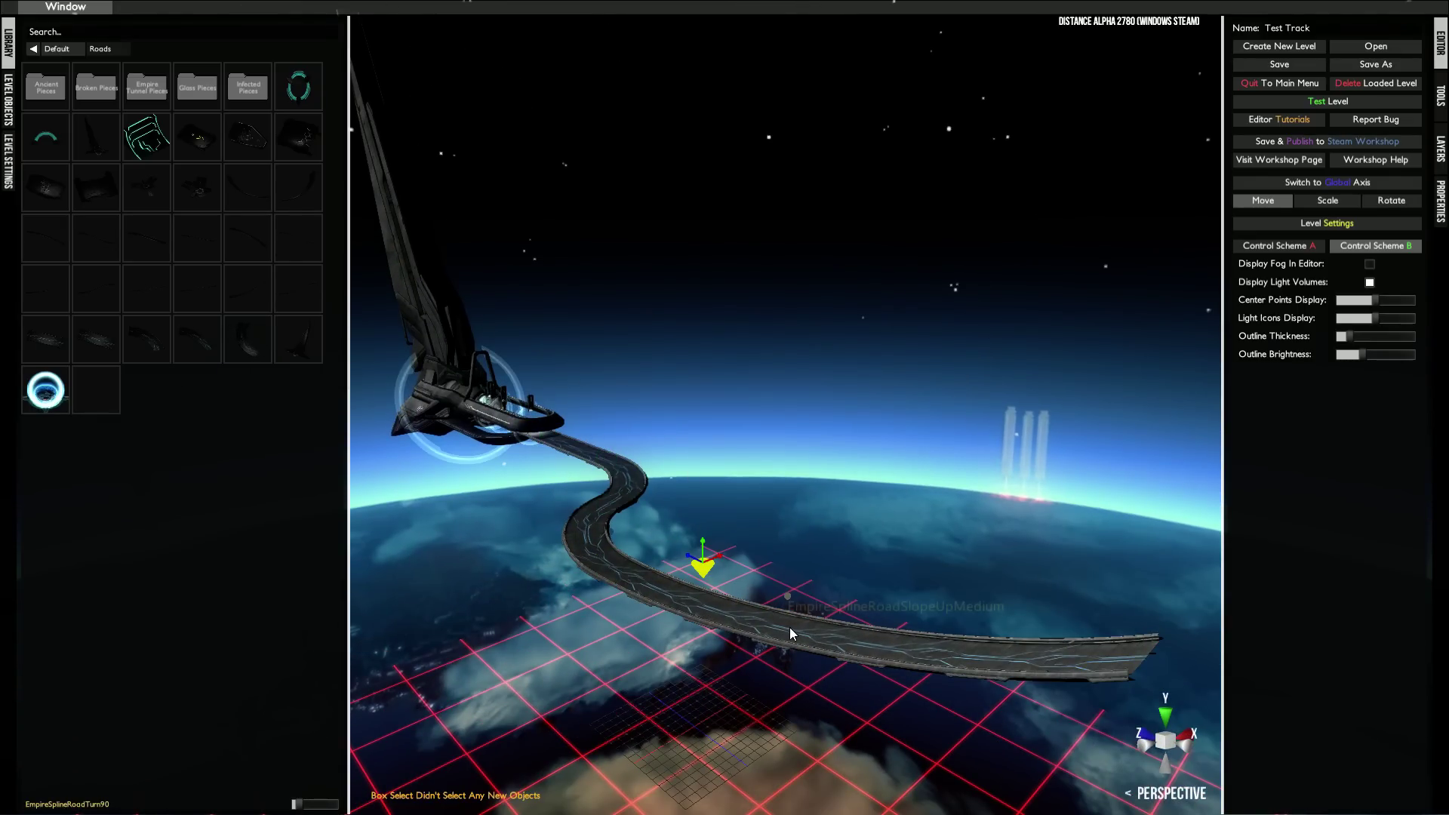
{"action": "left_click", "coordinate": [1440, 203]}
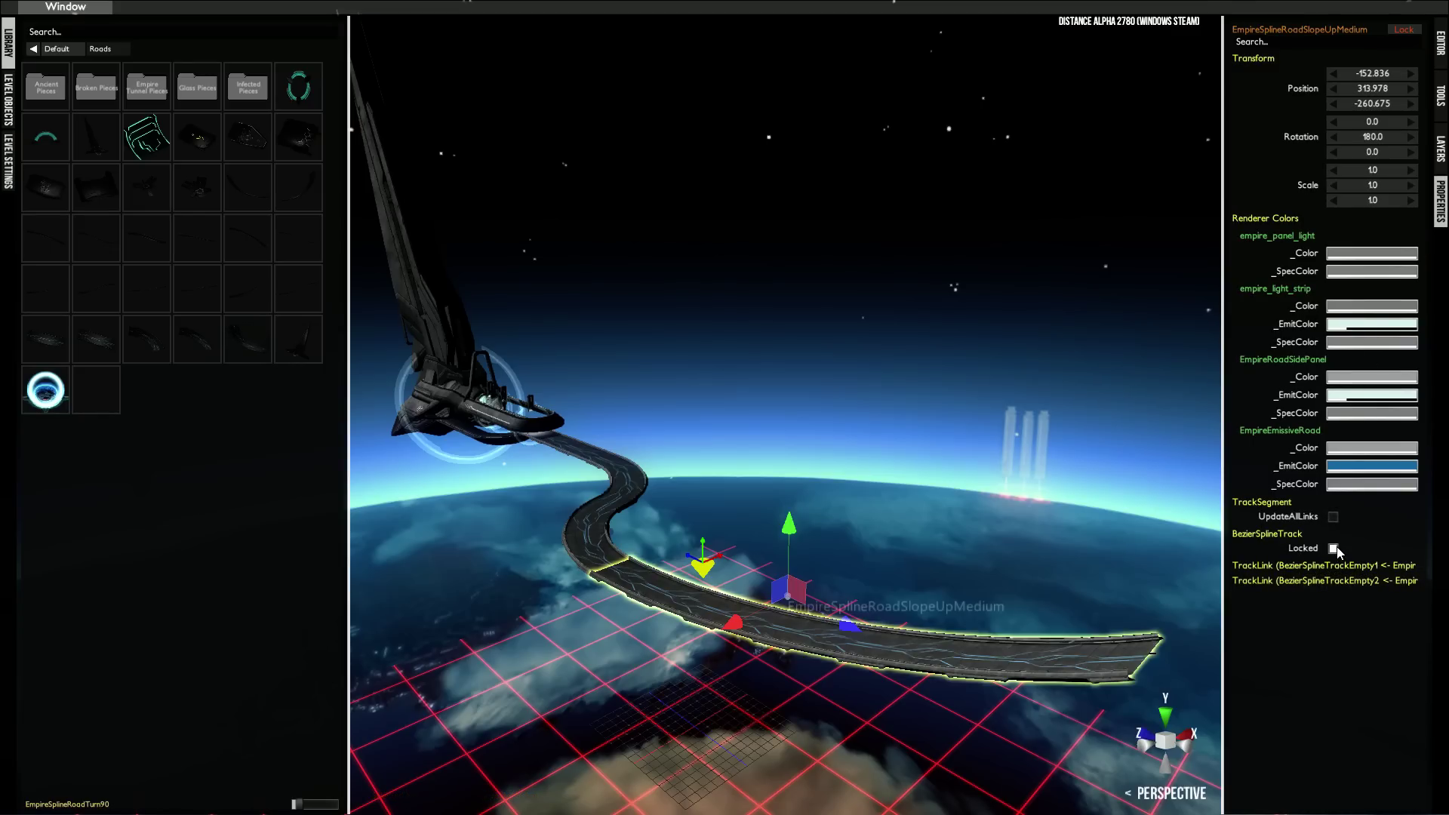
{"action": "key", "text": "n"}
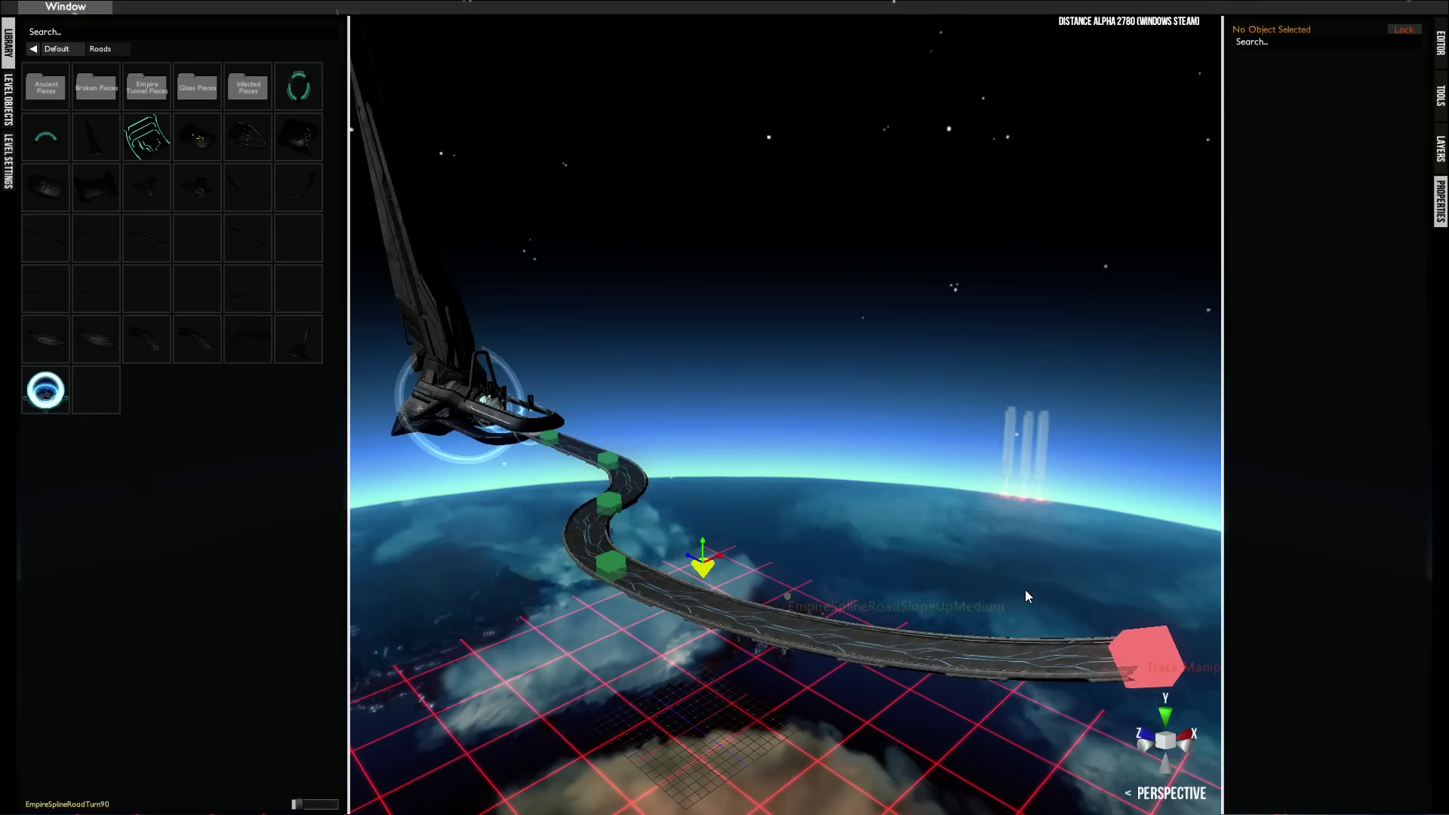
- Select the slope piece's end node and raise it along its local up axis to about Y 464, Z -376
{"action": "right_click_drag", "start_coordinate": [1025, 592], "coordinate": [1008, 610]}
{"action": "middle_click_drag", "start_coordinate": [1008, 610], "coordinate": [1003, 526]}
{"action": "right_click", "coordinate": [1003, 526]}
{"action": "left_click", "coordinate": [1107, 554]}
{"action": "right_click_drag", "start_coordinate": [1071, 509], "coordinate": [1144, 430]}
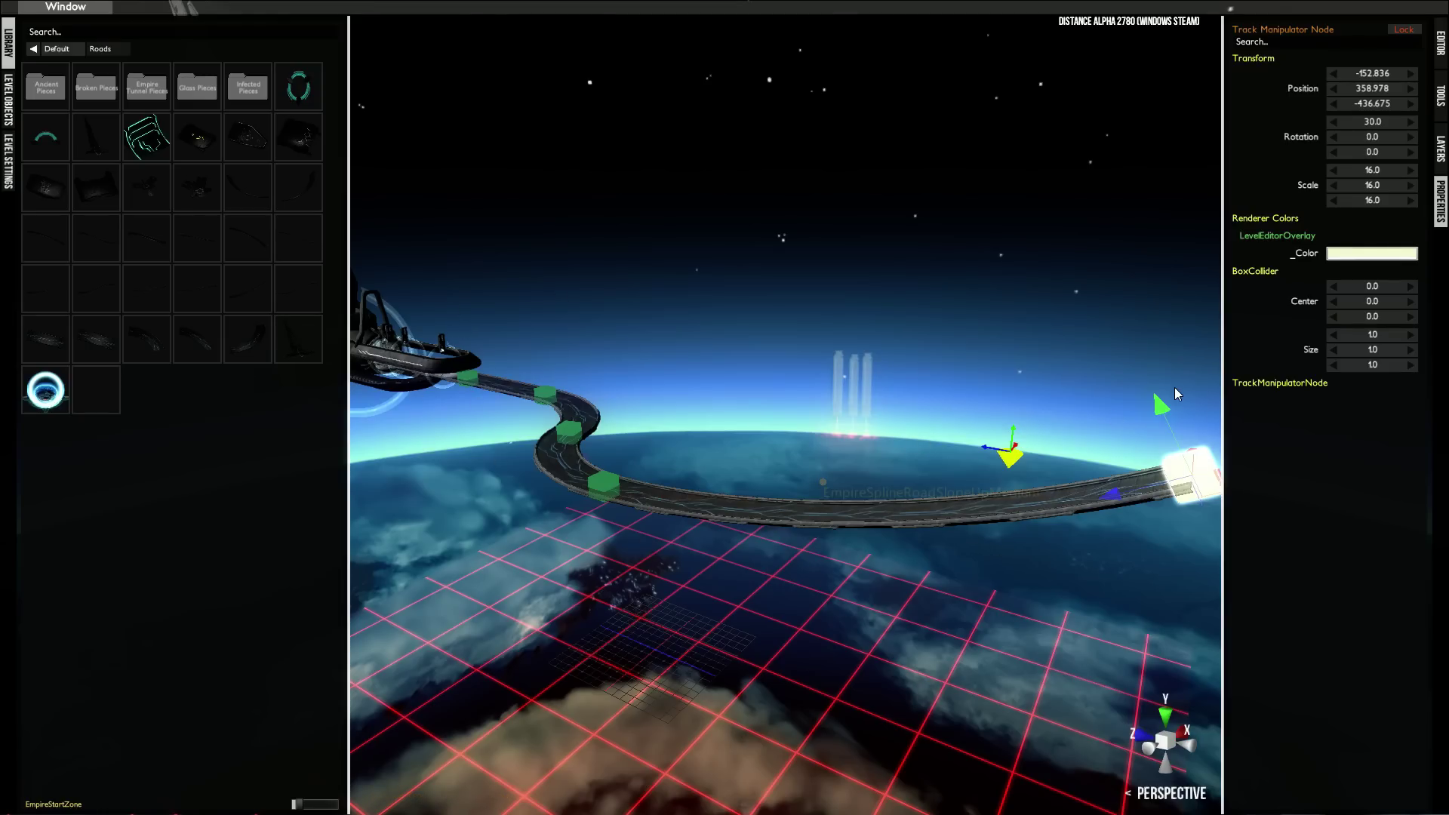
{"action": "left_click_drag", "start_coordinate": [1158, 405], "coordinate": [908, 246]}
{"action": "right_click_drag", "start_coordinate": [908, 247], "coordinate": [1012, 260]}
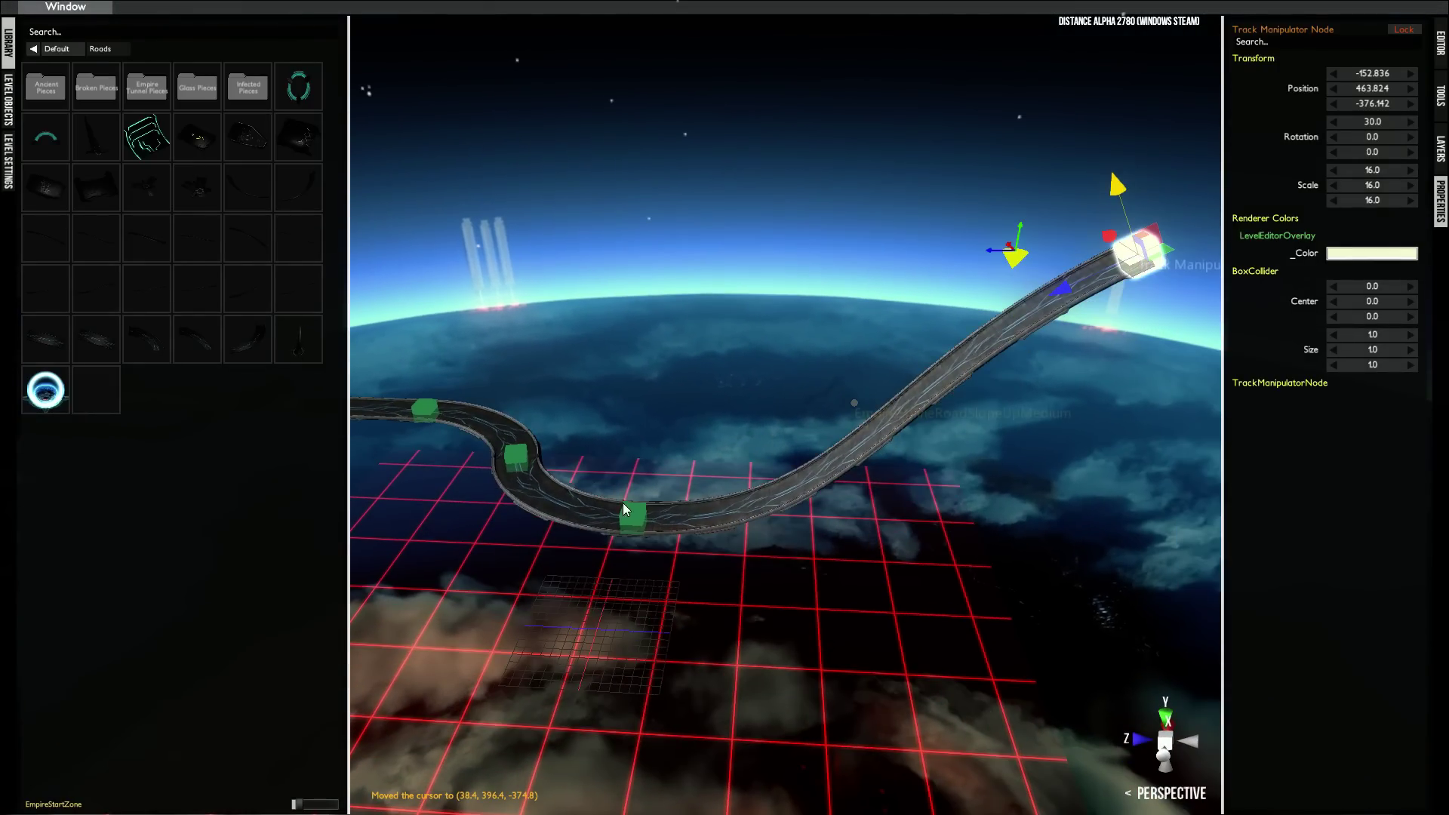
- Readjust the raised end node of the slope piece and deselect it
{"action": "right_click_drag", "start_coordinate": [1044, 319], "coordinate": [1023, 273]}
{"action": "left_click_drag", "start_coordinate": [1043, 244], "coordinate": [1057, 337]}
{"action": "key", "text": "e"}
{"action": "right_click_drag", "start_coordinate": [1057, 336], "coordinate": [978, 329]}
{"action": "left_click", "coordinate": [759, 294]}
- Position the 3D cursor on the start zone's floor, near where the road begins
{"action": "right_click_drag", "start_coordinate": [759, 294], "coordinate": [650, 724]}
{"action": "middle_click", "coordinate": [649, 724]}
{"action": "scroll", "coordinate": [889, 550], "scroll_direction": "down", "scroll_amount": 3}
{"action": "scroll", "coordinate": [889, 549], "scroll_direction": "up", "scroll_amount": 3}
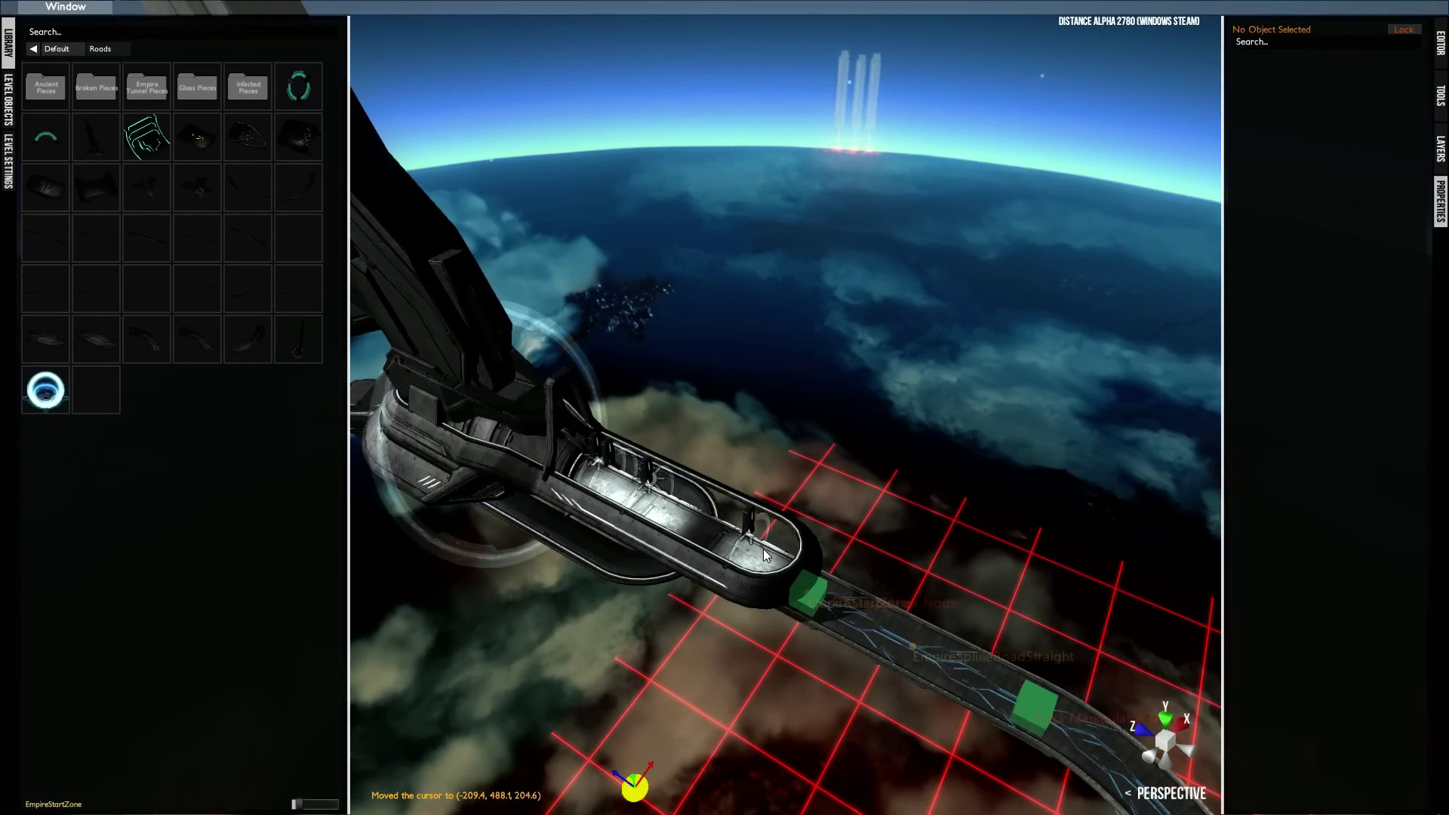
{"action": "middle_click", "coordinate": [763, 550]}
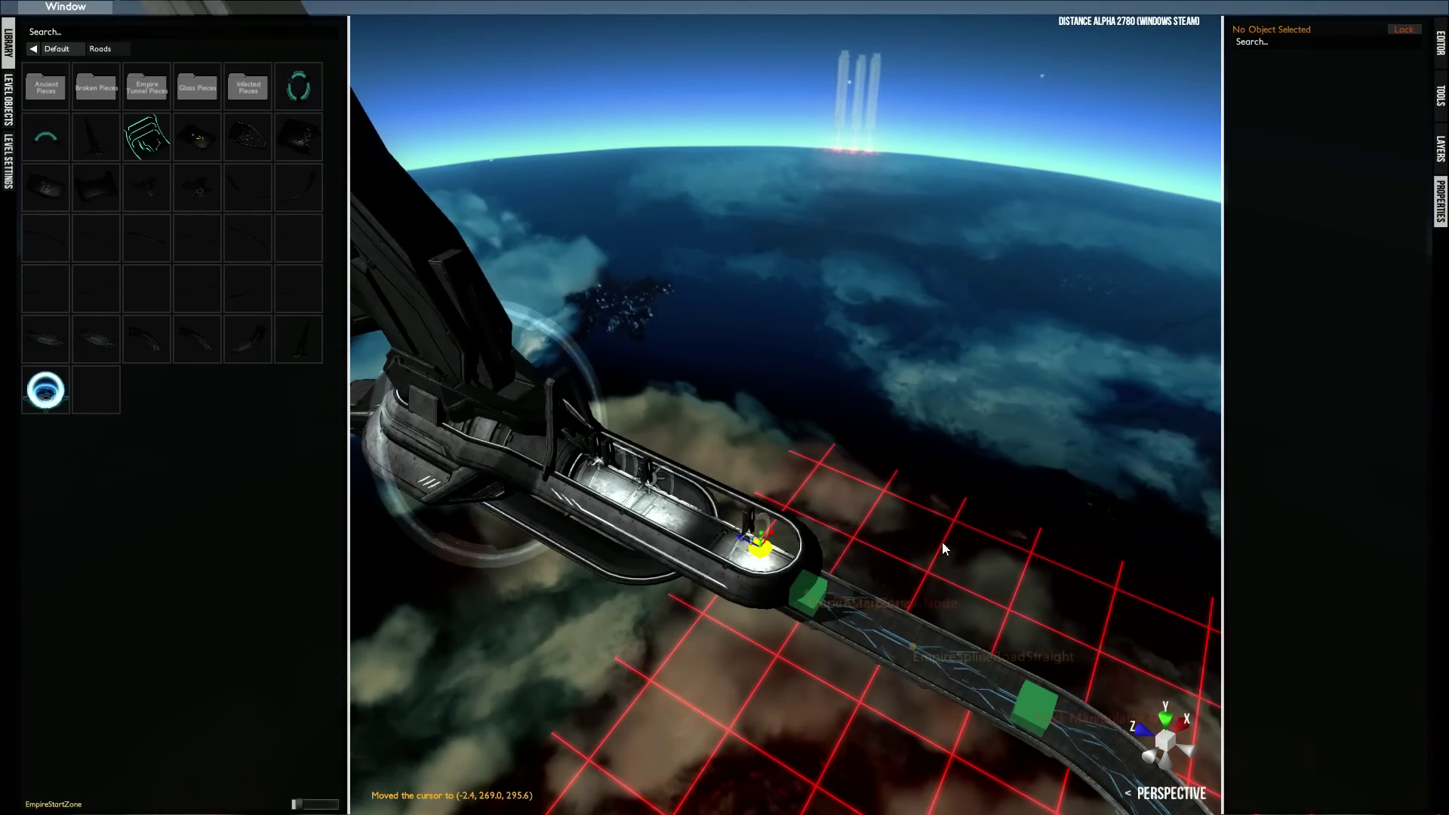
{"action": "right_click_drag", "start_coordinate": [1011, 744], "coordinate": [1093, 771]}
{"action": "middle_click", "coordinate": [1023, 650]}
{"action": "right_click_drag", "start_coordinate": [1023, 651], "coordinate": [984, 602]}
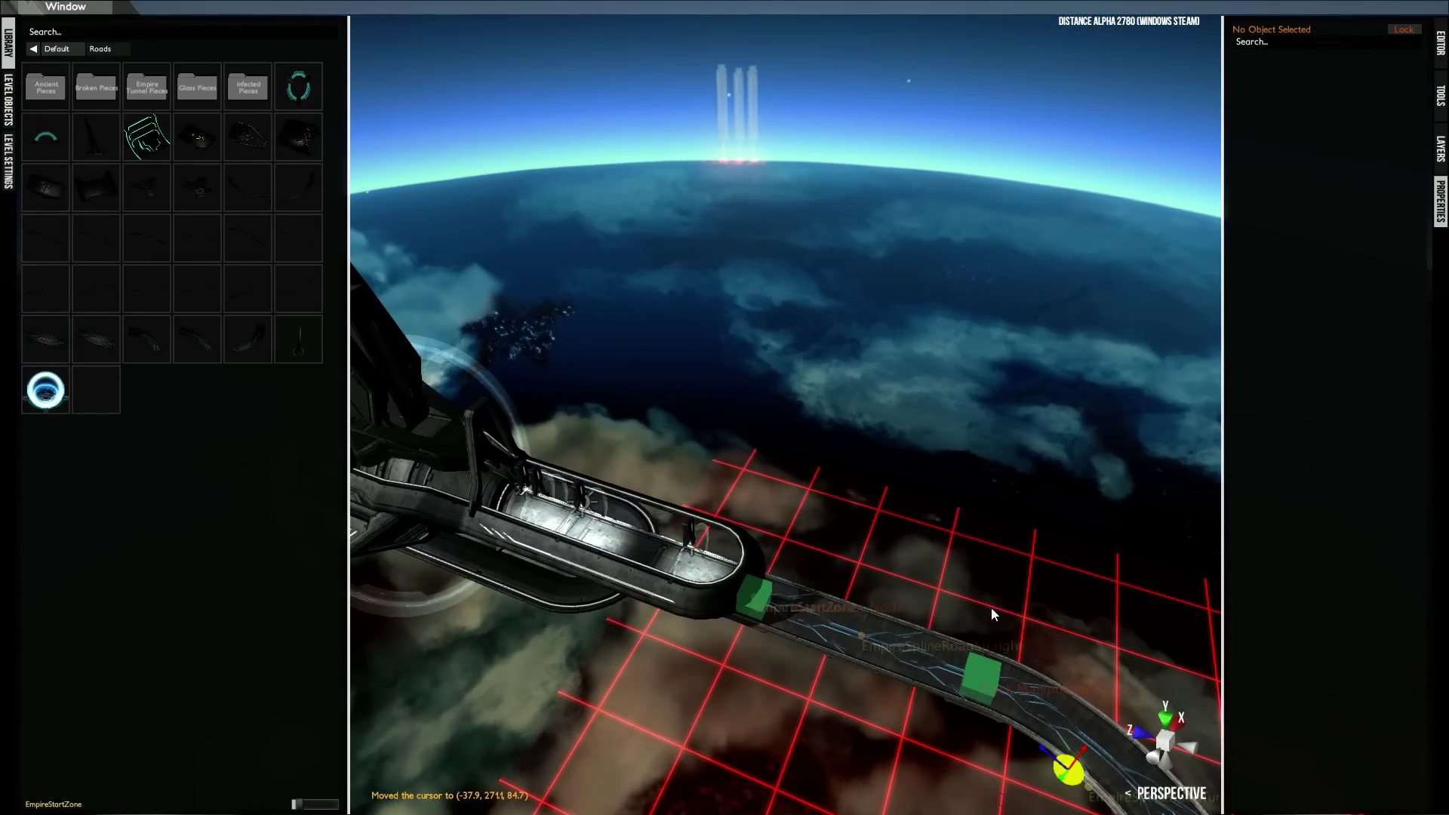
{"action": "middle_click", "coordinate": [696, 569]}
{"action": "right_click_drag", "start_coordinate": [767, 608], "coordinate": [639, 563]}
{"action": "middle_click", "coordinate": [639, 563]}
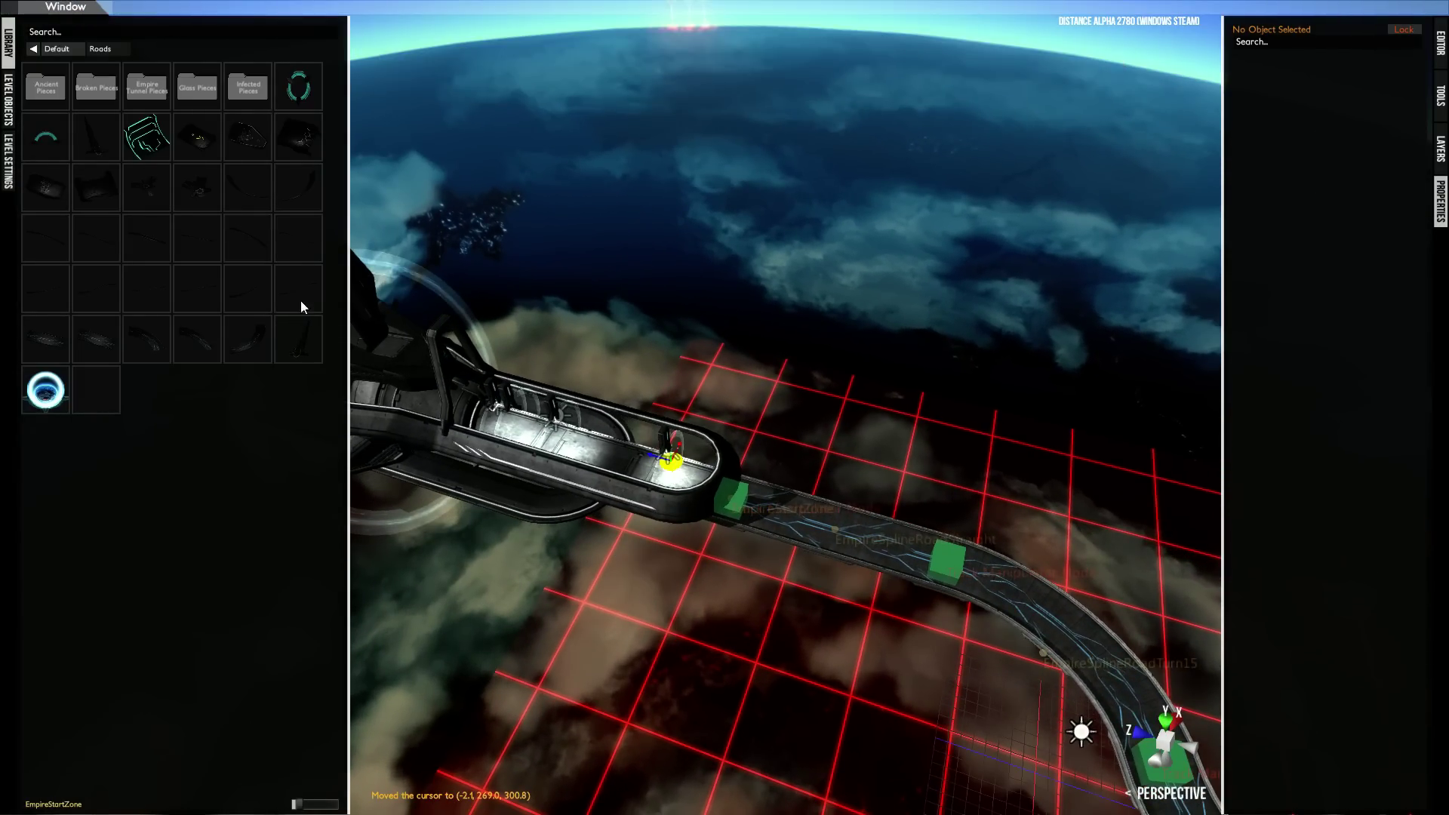
- Place a LevelEditorCarSpawner from the Default library at the 3D cursor and focus the view closely on it
{"action": "left_click", "coordinate": [48, 48]}
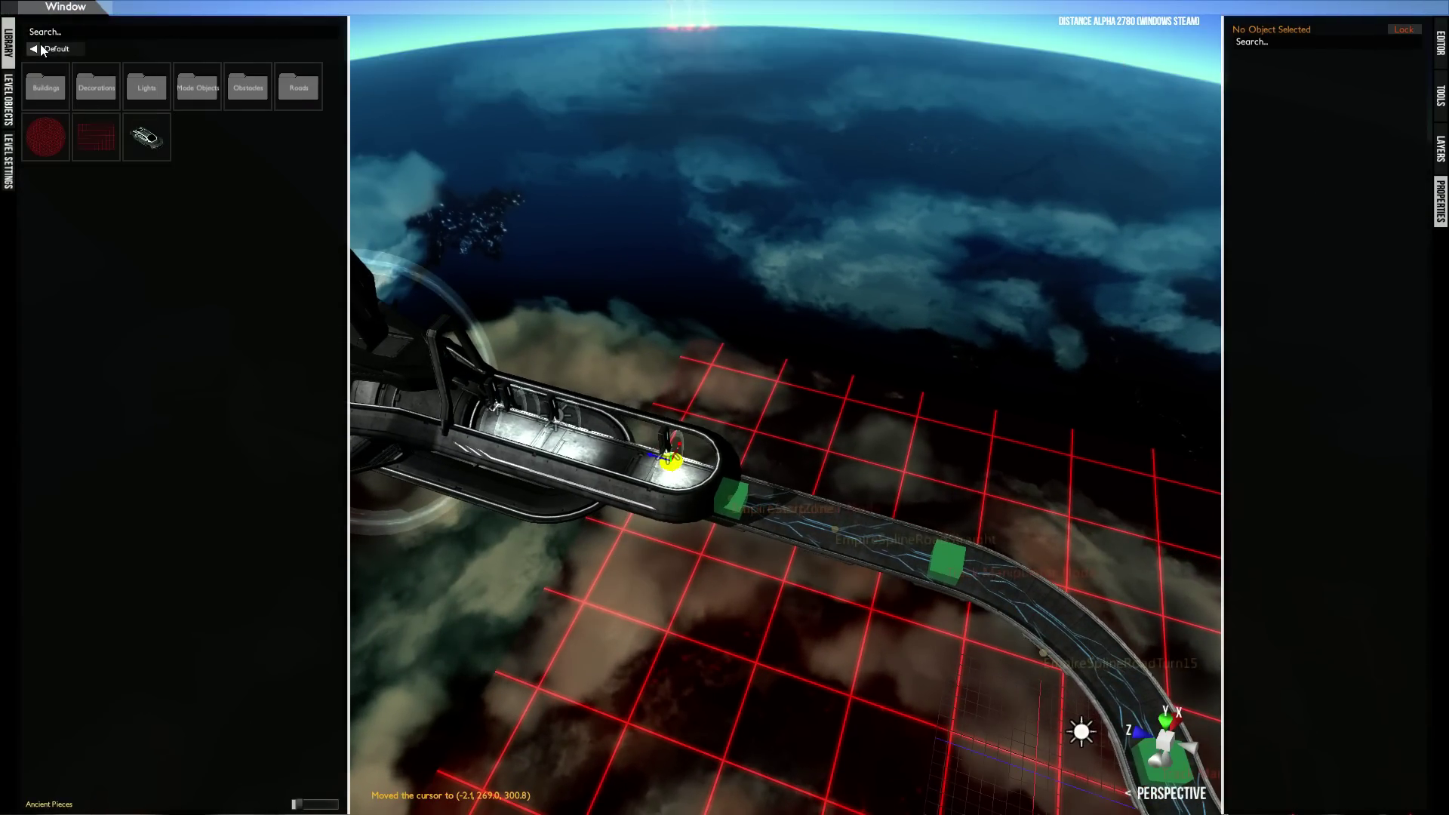
{"action": "left_click", "coordinate": [146, 136]}
{"action": "right_click_drag", "start_coordinate": [709, 446], "coordinate": [720, 415]}
{"action": "middle_click", "coordinate": [720, 415]}
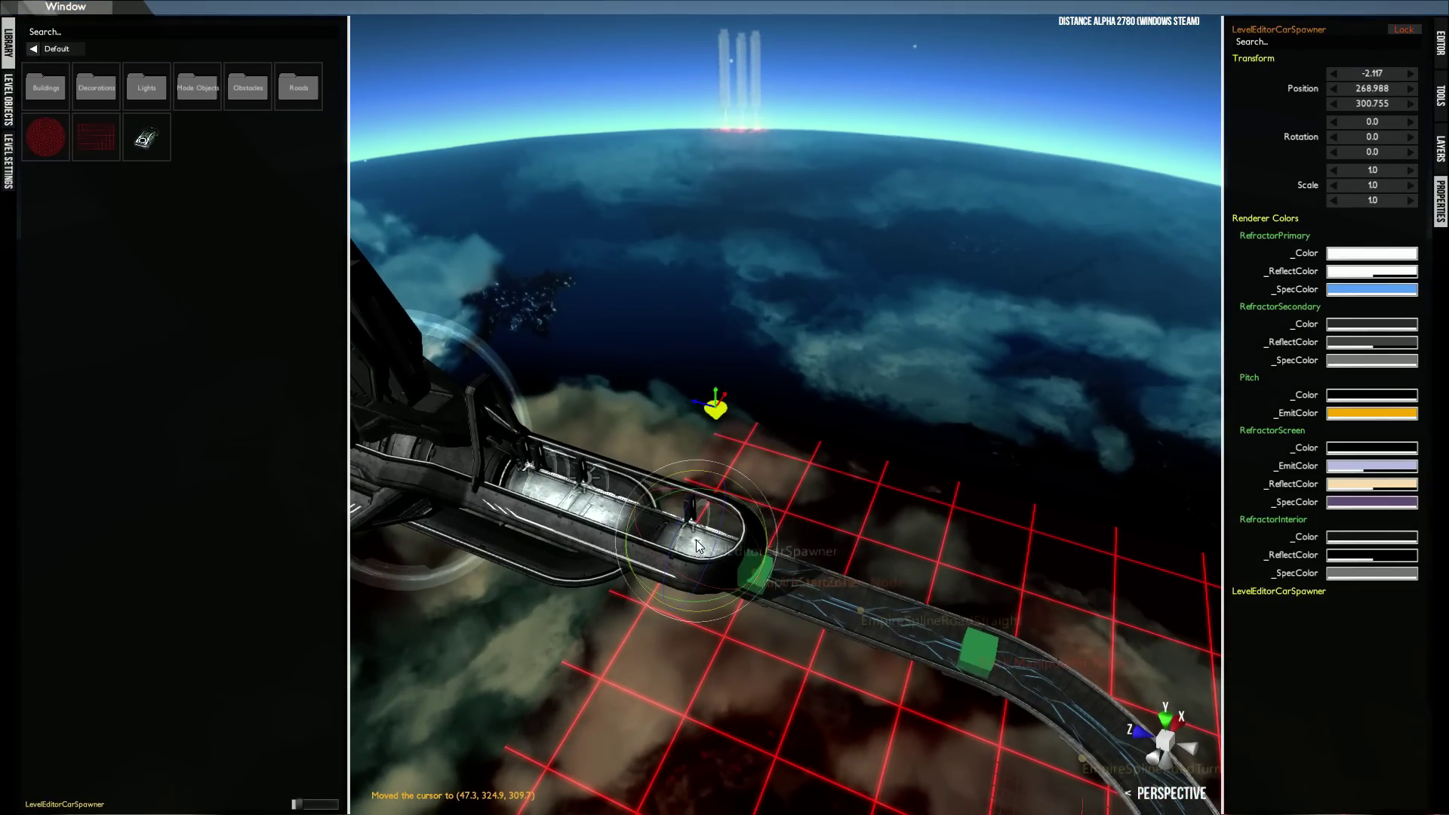
{"action": "key", "text": "f"}
{"action": "scroll", "coordinate": [800, 424], "scroll_direction": "down", "scroll_amount": 5}
{"action": "scroll", "coordinate": [838, 402], "scroll_direction": "down", "scroll_amount": 8}
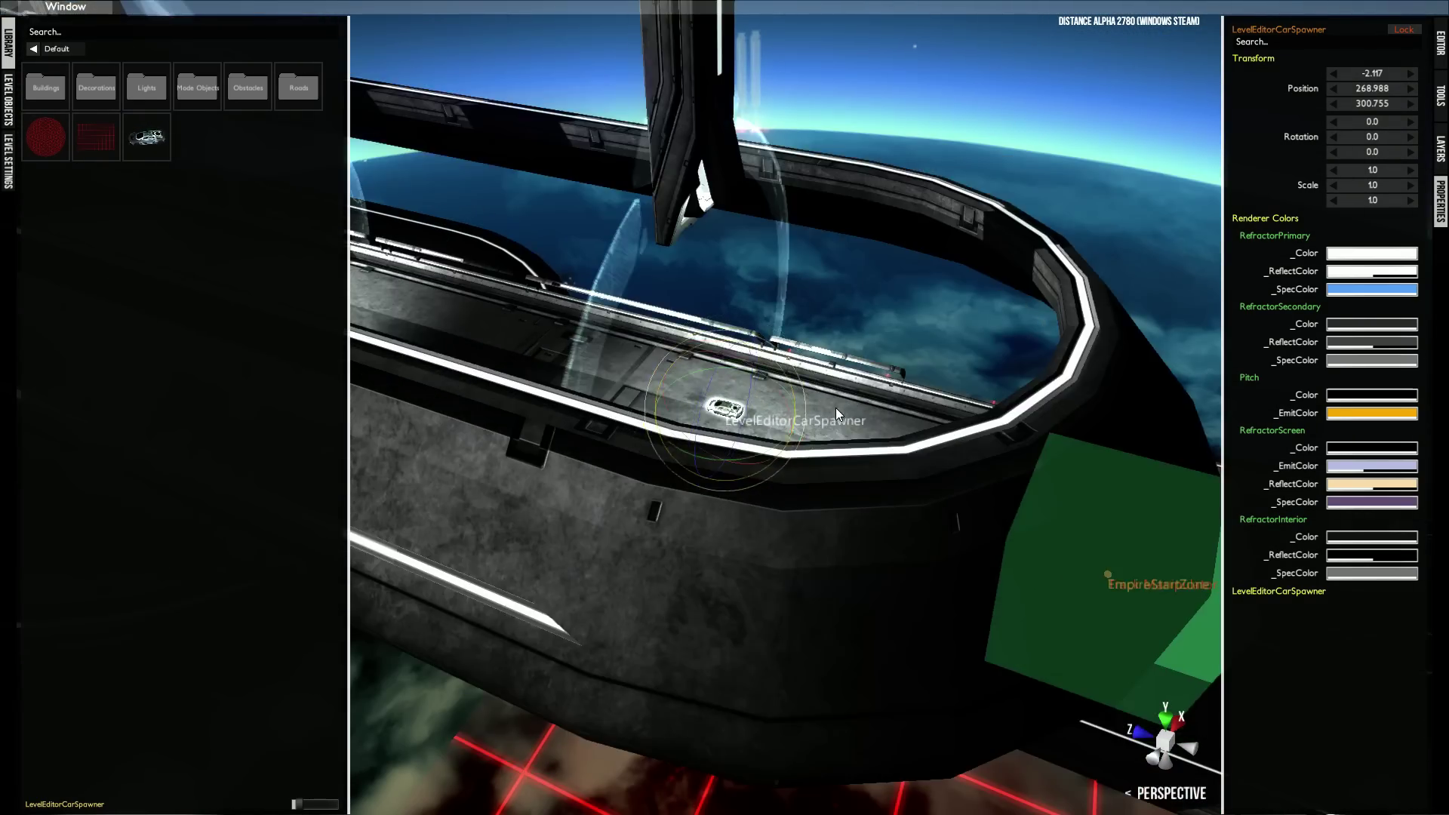
{"action": "scroll", "coordinate": [743, 385], "scroll_direction": "up", "scroll_amount": 7}
{"action": "left_click_drag", "start_coordinate": [741, 384], "coordinate": [913, 307], "text": "alt"}
{"action": "right_click", "coordinate": [912, 307]}
{"action": "left_click_drag", "start_coordinate": [785, 385], "coordinate": [252, 284], "text": "alt"}
{"action": "left_click_drag", "start_coordinate": [618, 340], "coordinate": [812, 400], "text": "alt"}
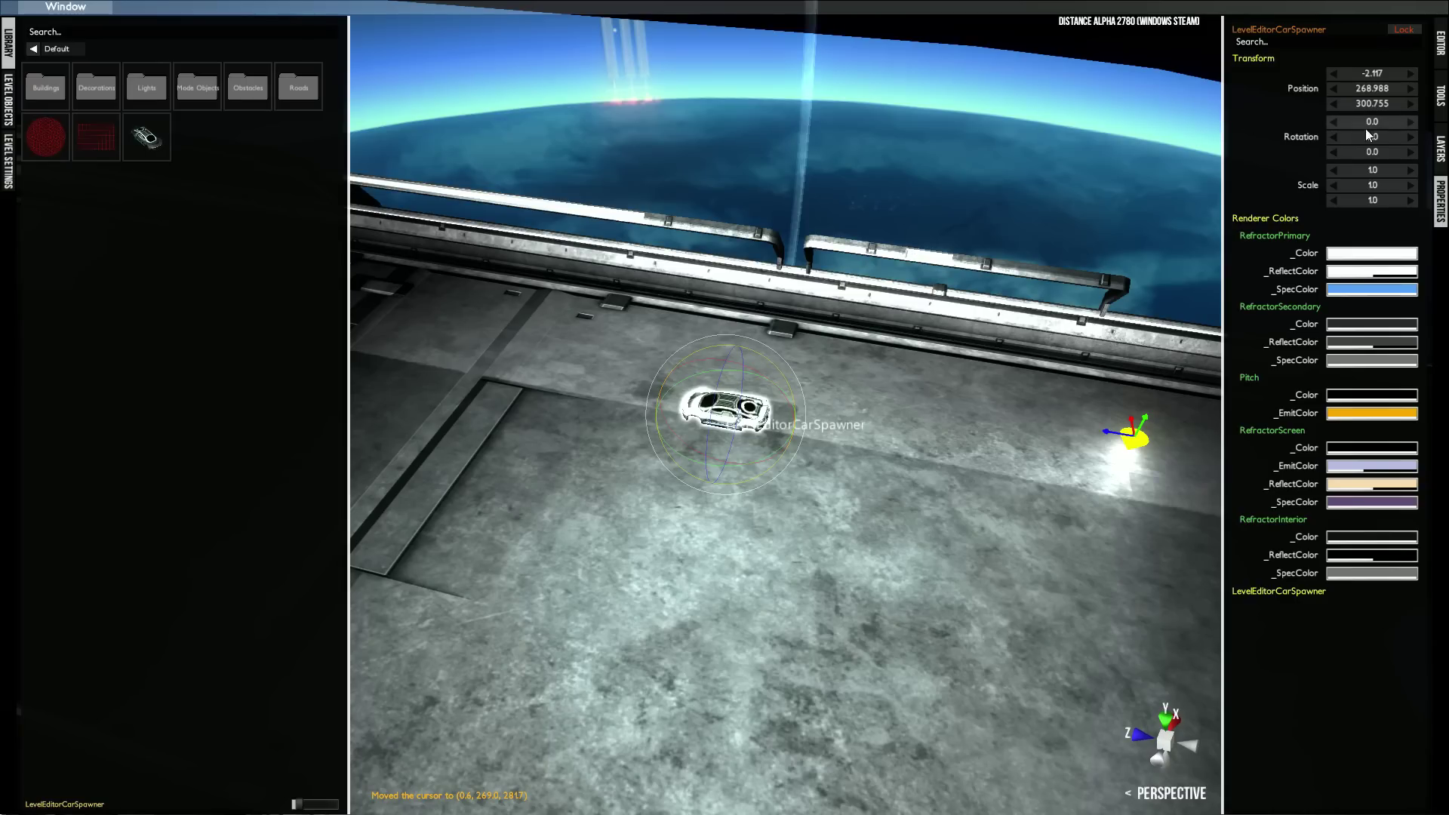
- Bring up the transform tools and undo the creation of the car spawner
{"action": "left_click", "coordinate": [1441, 145]}
{"action": "left_click", "coordinate": [1441, 102]}
{"action": "scroll", "coordinate": [1345, 191], "scroll_direction": "up", "scroll_amount": 5}
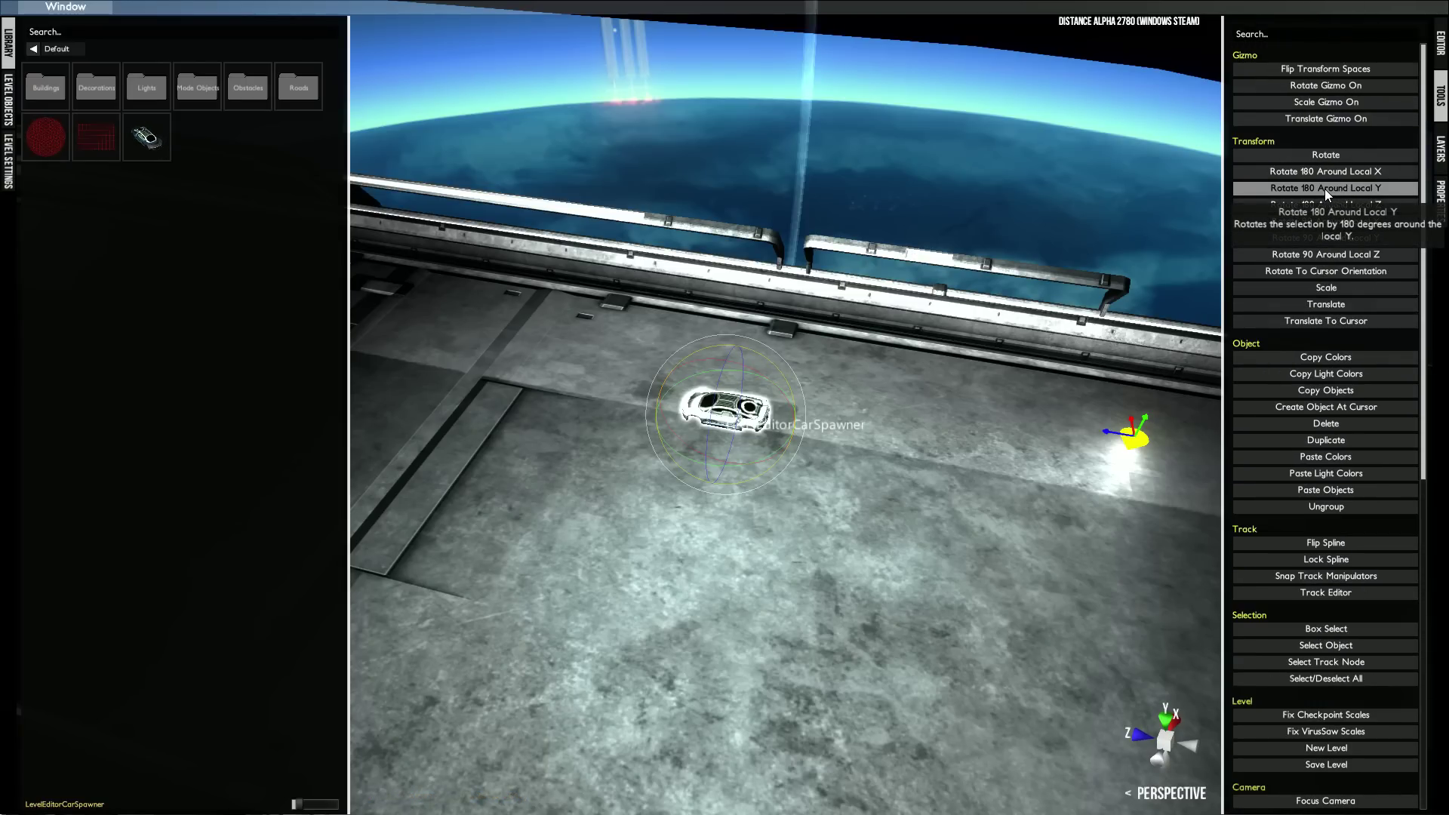
{"action": "key", "text": "ctrl+z"}
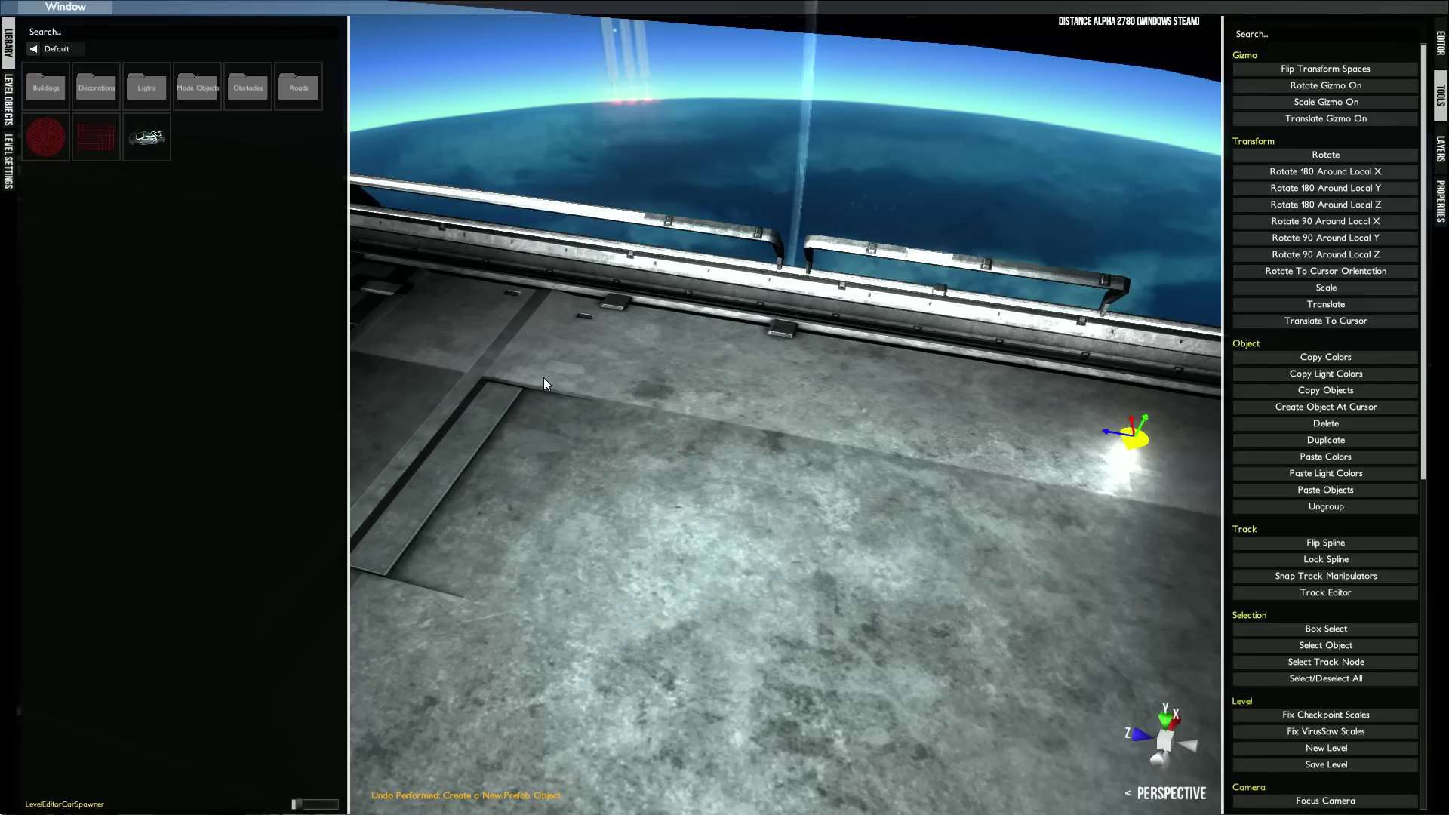
- Place a new LevelEditorCarSpawner on the start zone's floor and rotate it 180 degrees around its local Y
{"action": "middle_click", "coordinate": [892, 391]}
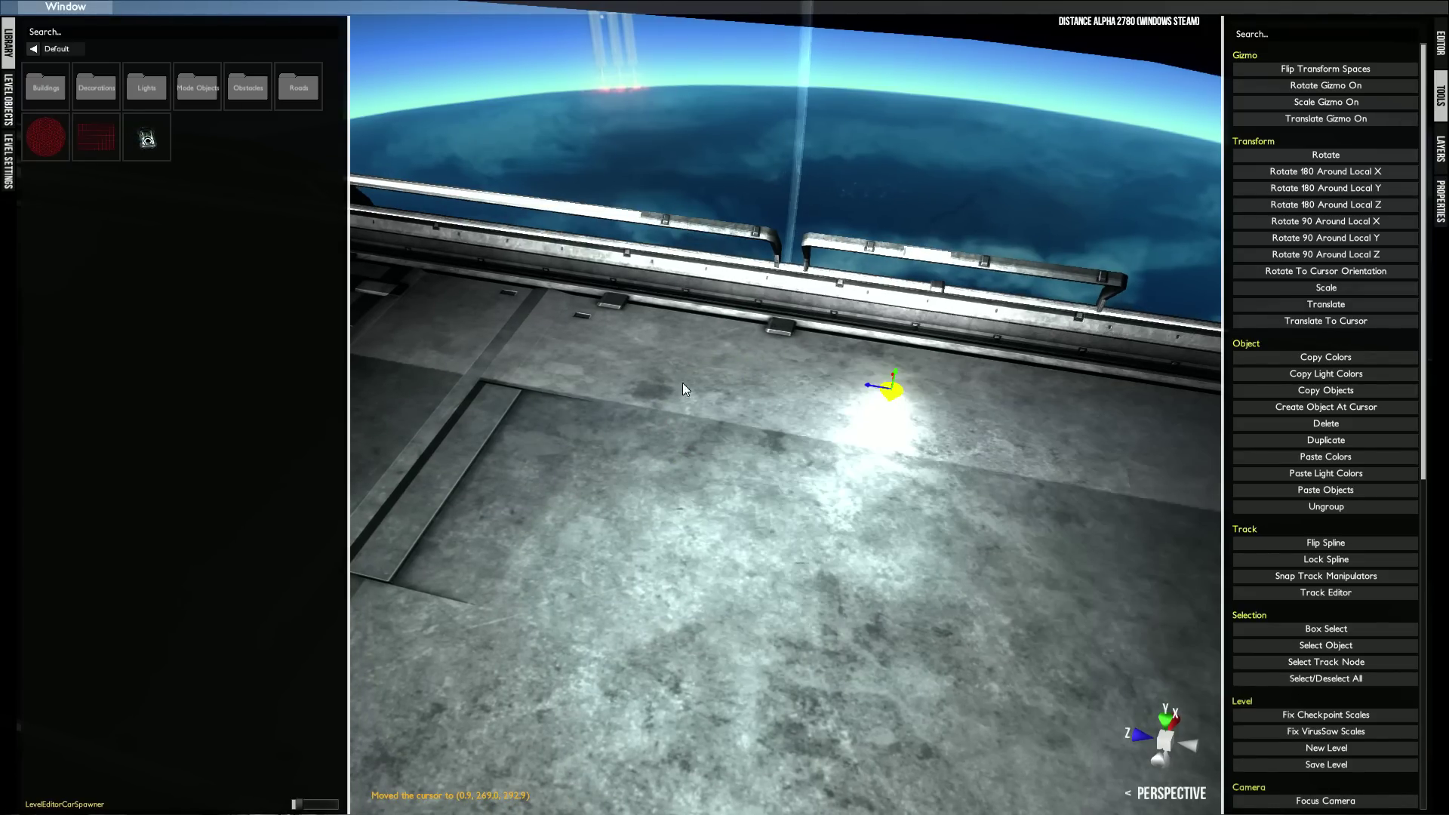
{"action": "left_click", "coordinate": [136, 147]}
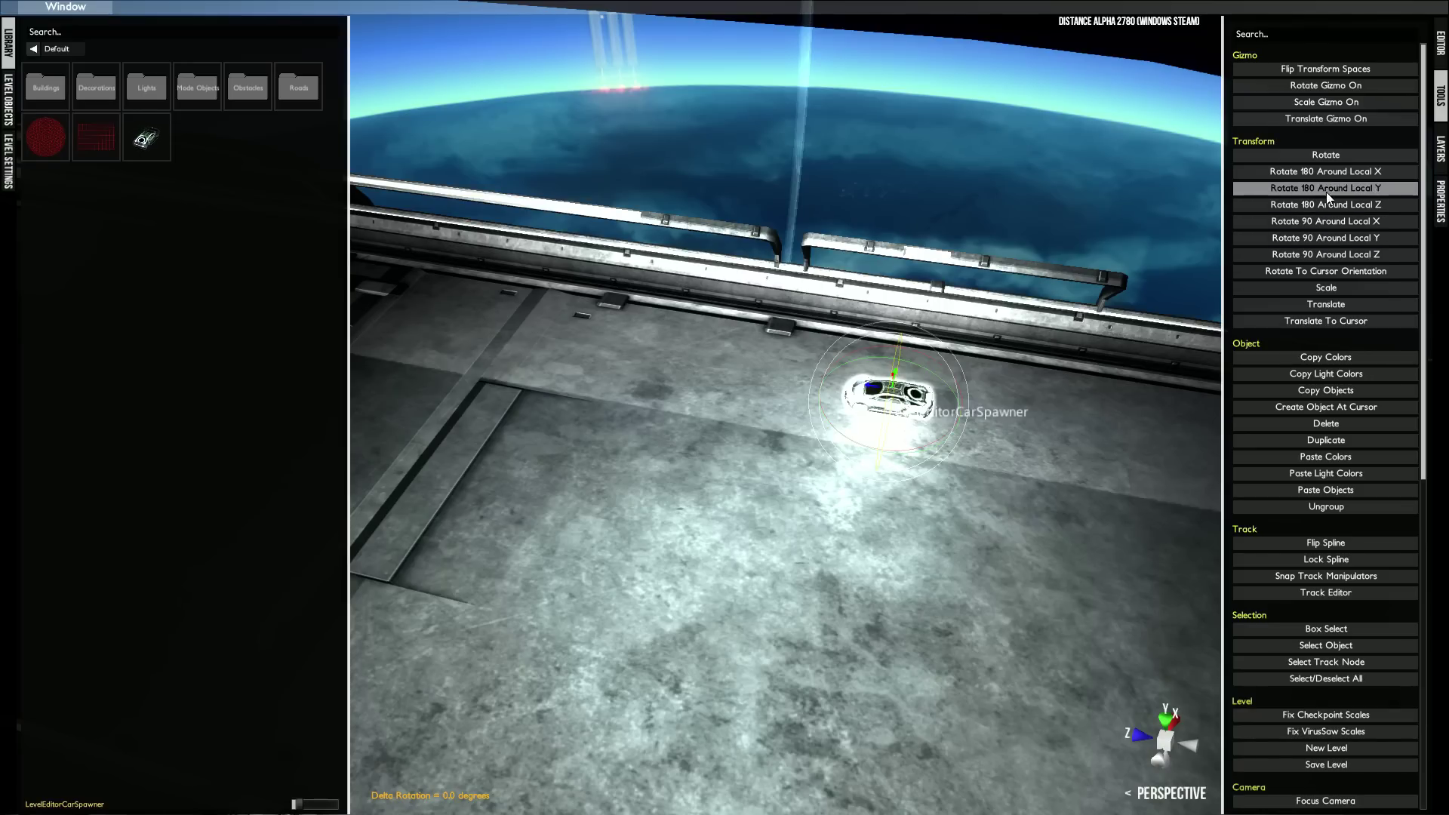
{"action": "left_click", "coordinate": [888, 400]}
{"action": "left_click", "coordinate": [919, 398]}
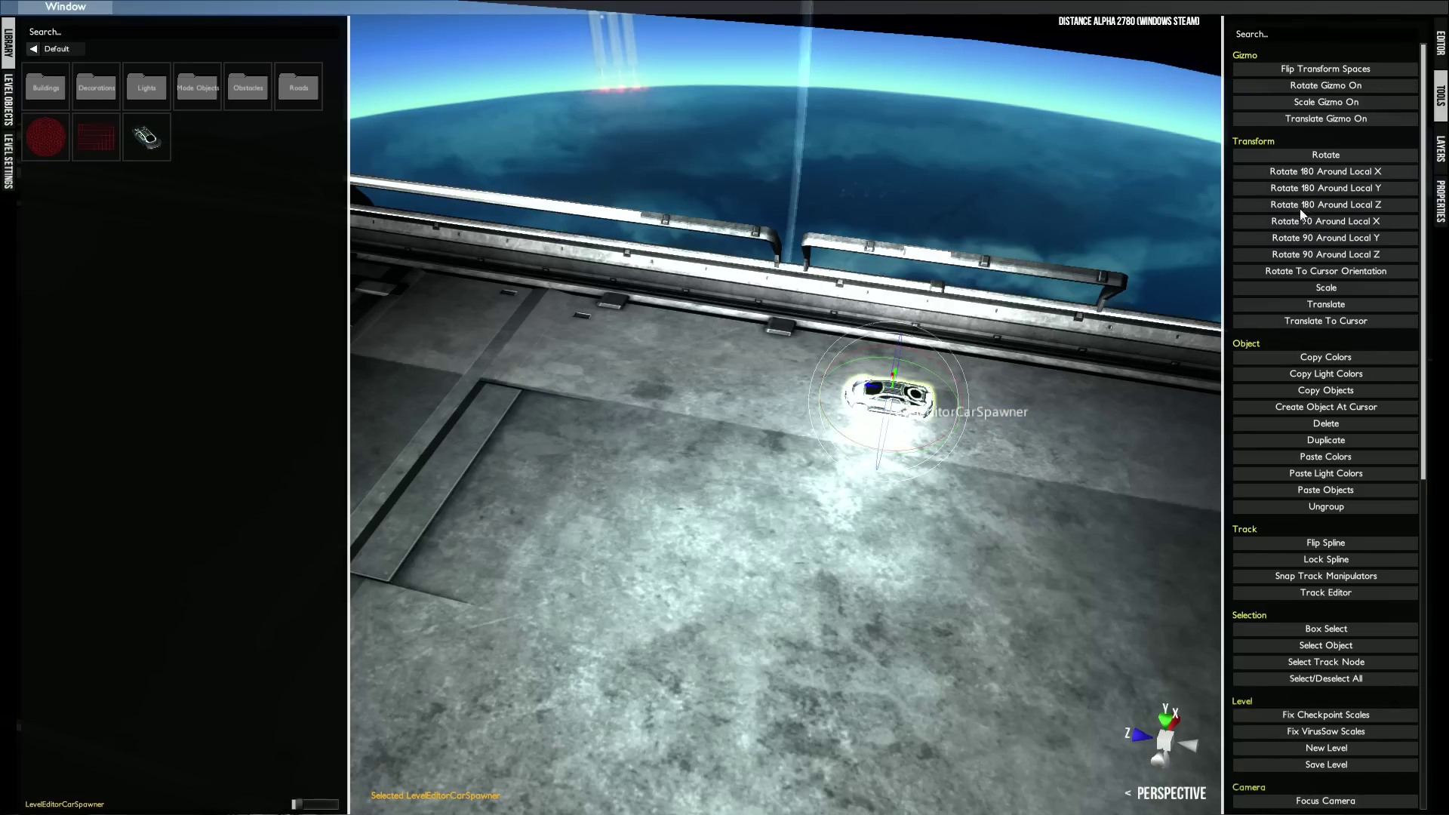
{"action": "left_click", "coordinate": [1311, 189]}
{"action": "right_click_drag", "start_coordinate": [925, 480], "coordinate": [613, 292]}
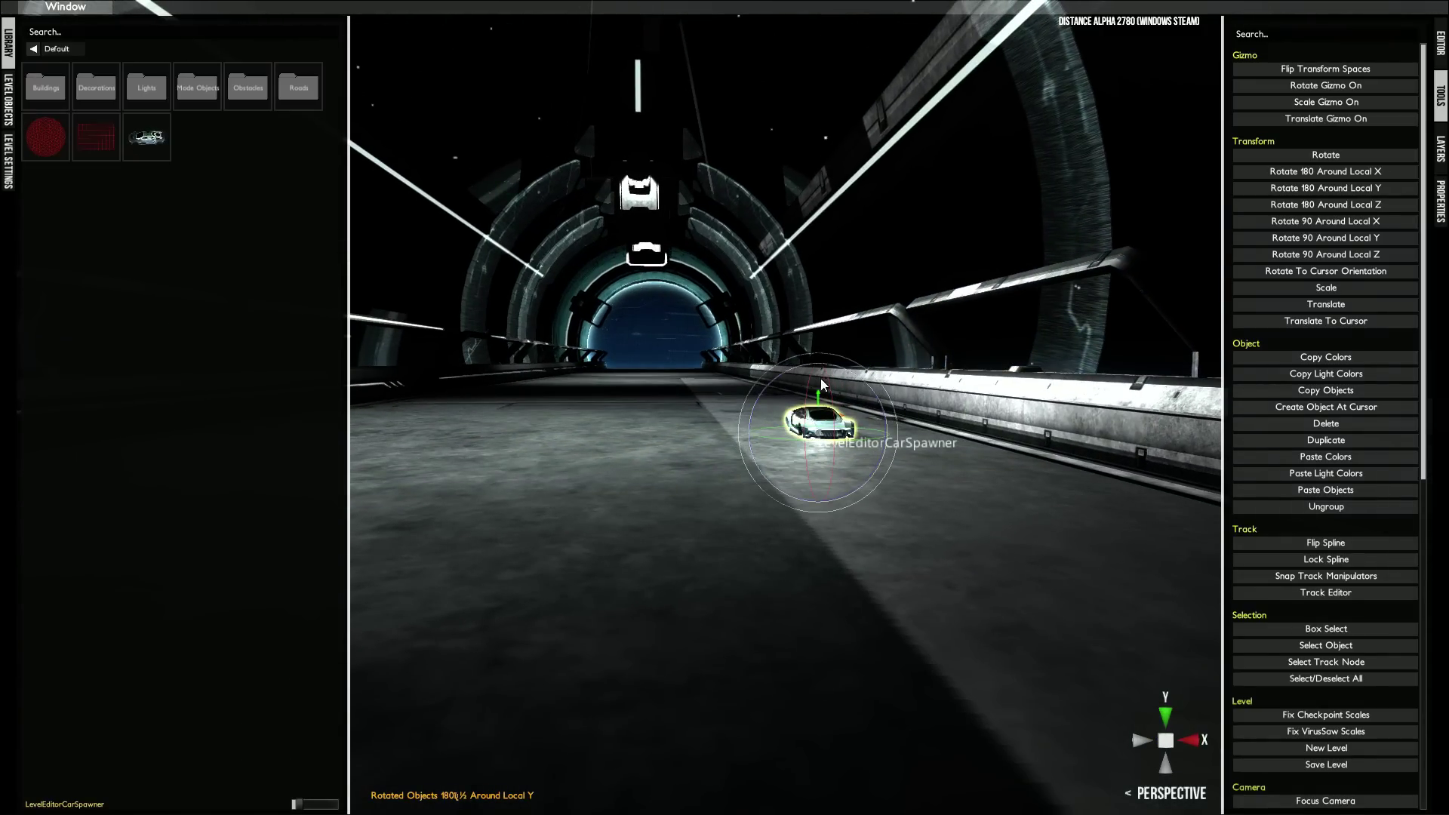
- Move the car spawner sideways toward the middle of the start zone's floor
{"action": "right_click_drag", "start_coordinate": [821, 374], "coordinate": [821, 400]}
{"action": "key", "text": "w"}
{"action": "left_click_drag", "start_coordinate": [563, 462], "coordinate": [560, 462]}
{"action": "left_click_drag", "start_coordinate": [735, 456], "coordinate": [620, 449]}
{"action": "right_click_drag", "start_coordinate": [641, 433], "coordinate": [1008, 481]}
{"action": "right_click", "coordinate": [1004, 472]}
- Test the level by driving the car with boost out of the start zone and along the road
{"action": "key", "text": "Tab"}
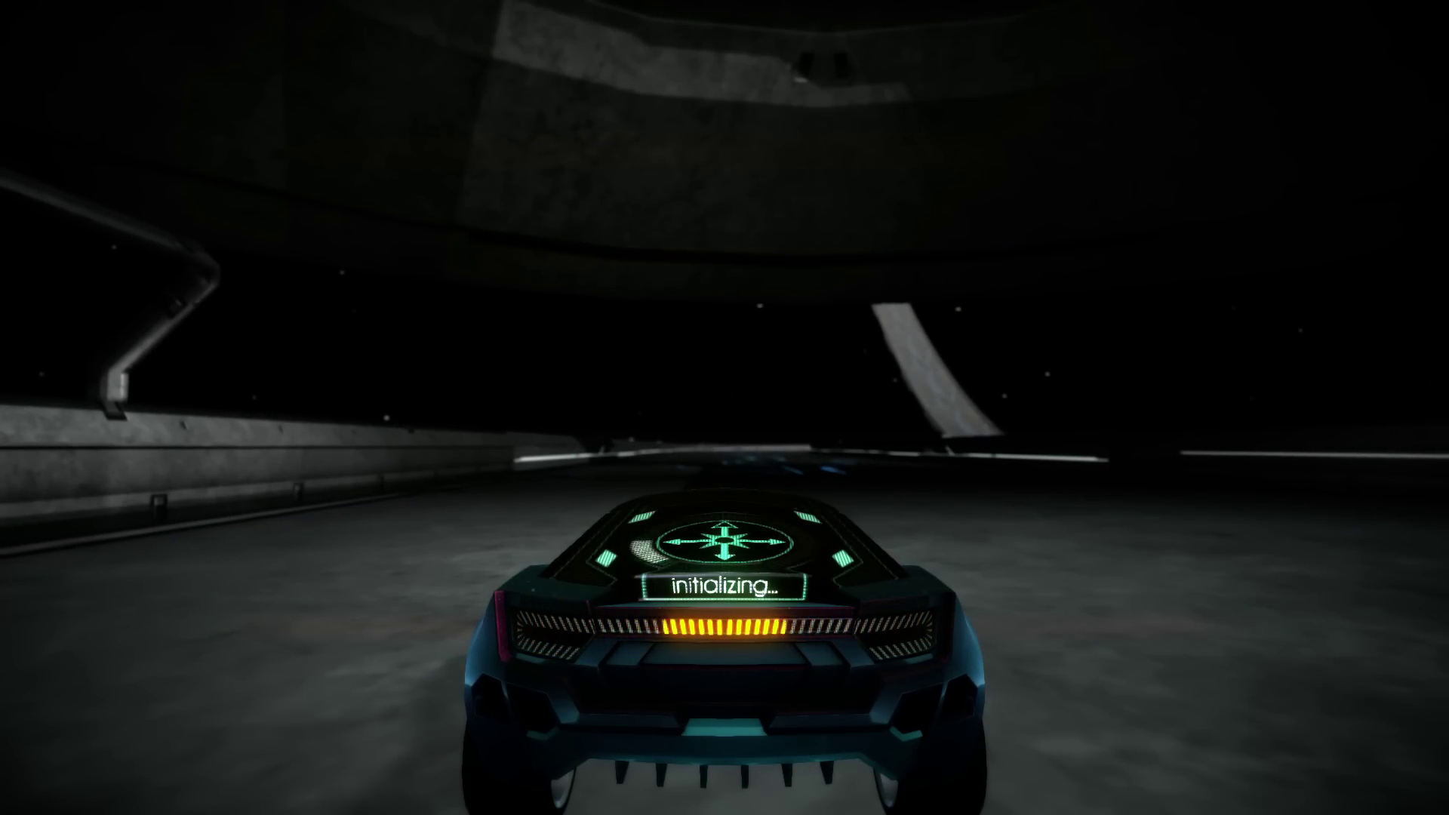
{"action": "key", "text": "w"}
{"action": "key", "text": "shift"}
{"action": "key", "text": "d"}
{"action": "key", "text": "a"}
{"action": "key", "text": "d"}
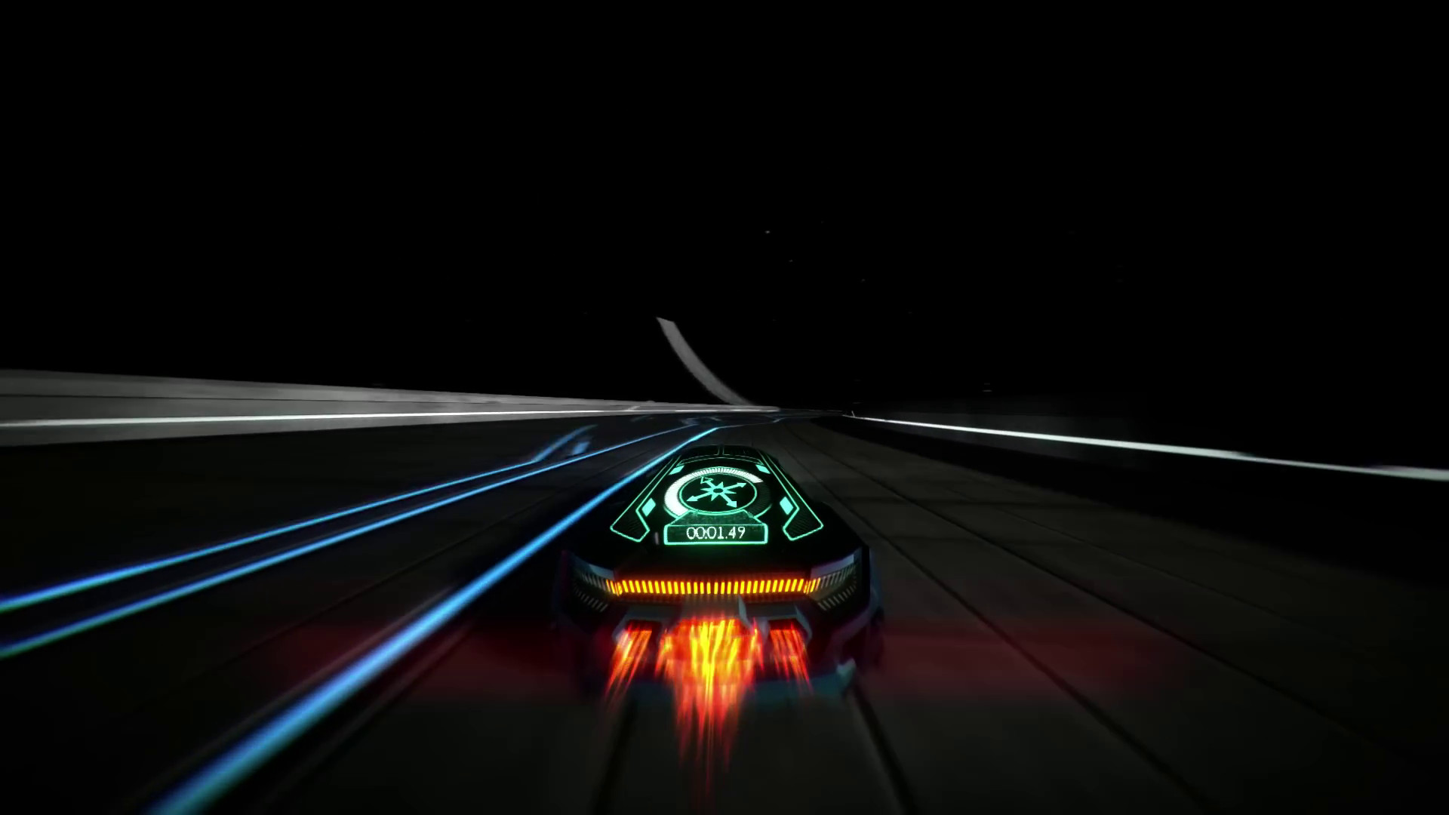
{"action": "key", "text": "d"}
{"action": "key", "text": "a"}
{"action": "key", "text": "a"}
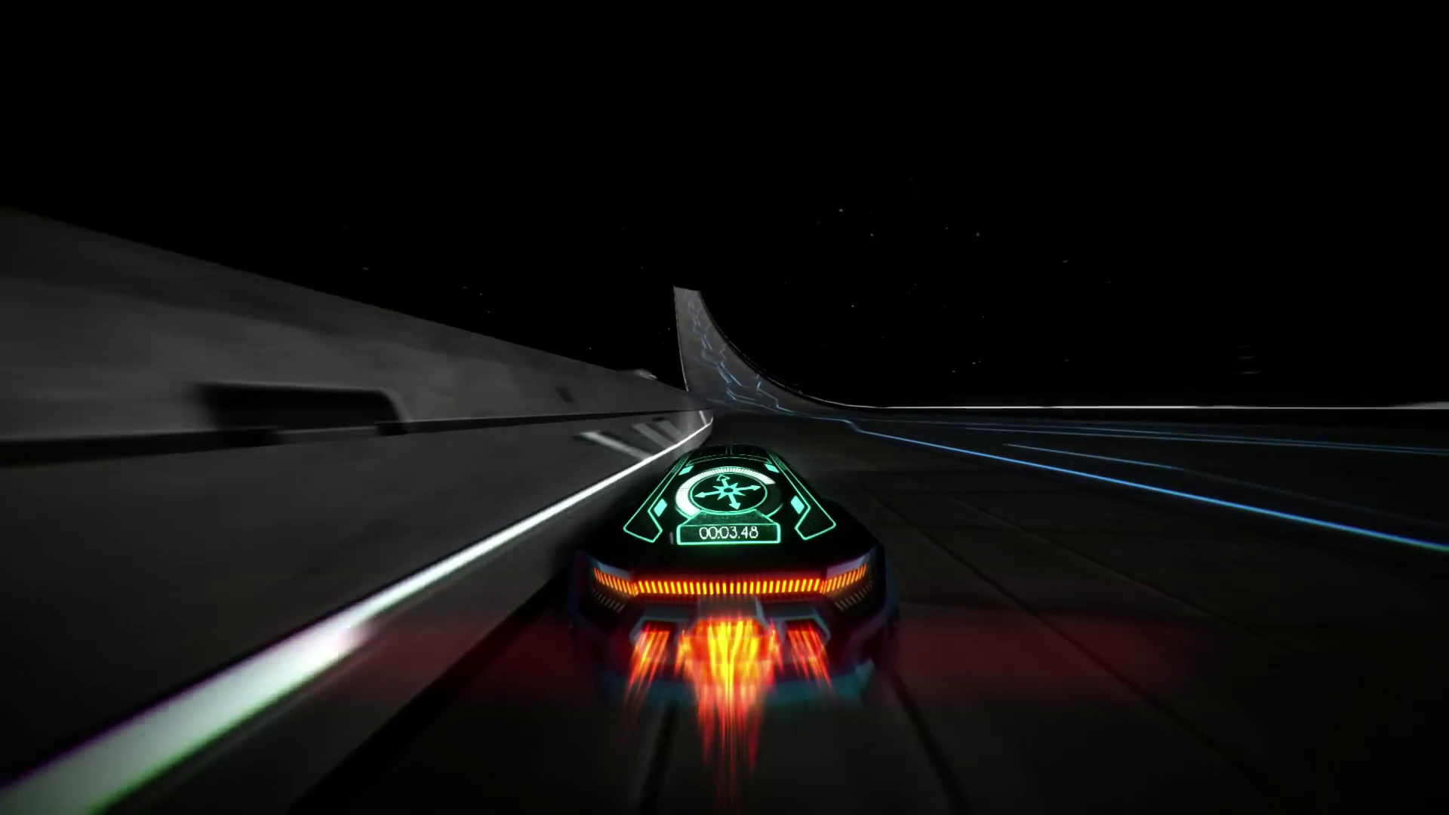
{"action": "key", "text": "d"}
{"action": "key", "text": "a"}
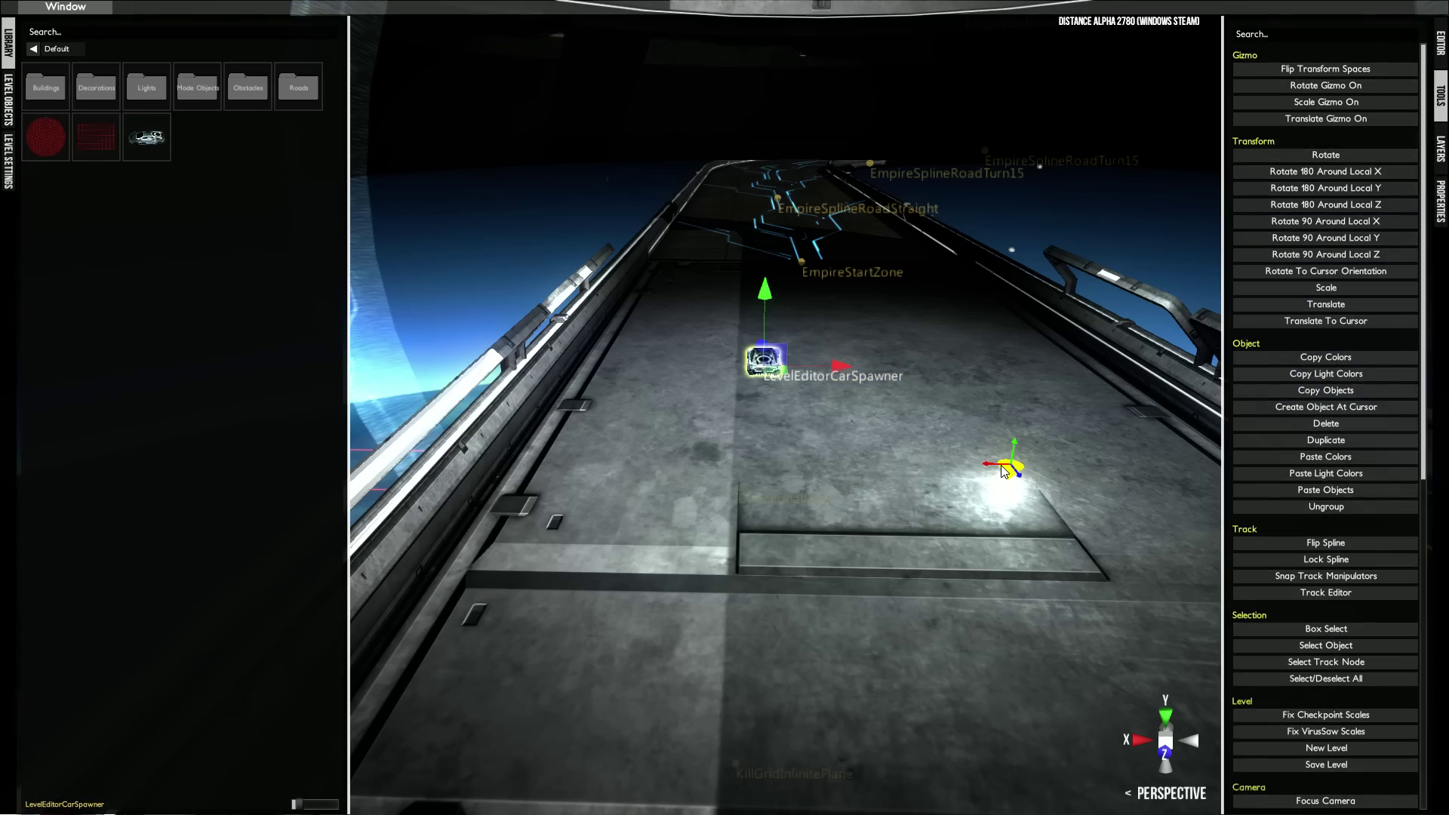
- Examine the whole track from the start zone to its raised open end
{"action": "scroll", "coordinate": [860, 323], "scroll_direction": "down", "scroll_amount": 5}
{"action": "left_click_drag", "start_coordinate": [867, 292], "coordinate": [770, 528], "text": "alt"}
{"action": "right_click", "coordinate": [771, 549]}
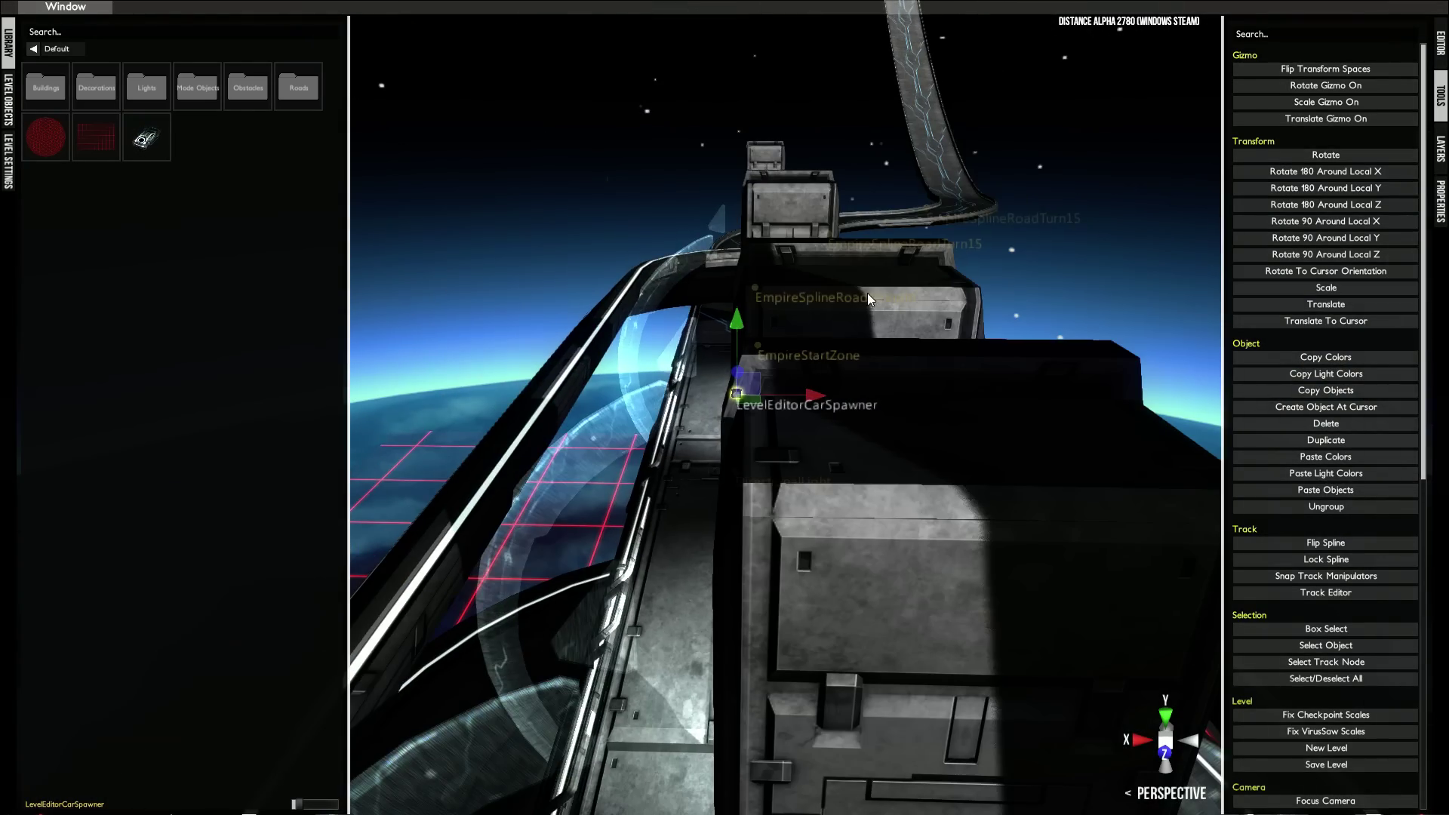
{"action": "scroll", "coordinate": [832, 437], "scroll_direction": "down", "scroll_amount": 5}
{"action": "left_click_drag", "start_coordinate": [892, 408], "coordinate": [588, 211], "text": "alt"}
{"action": "right_click", "coordinate": [586, 207]}
{"action": "middle_click_drag", "start_coordinate": [682, 315], "coordinate": [471, 216], "text": "alt"}
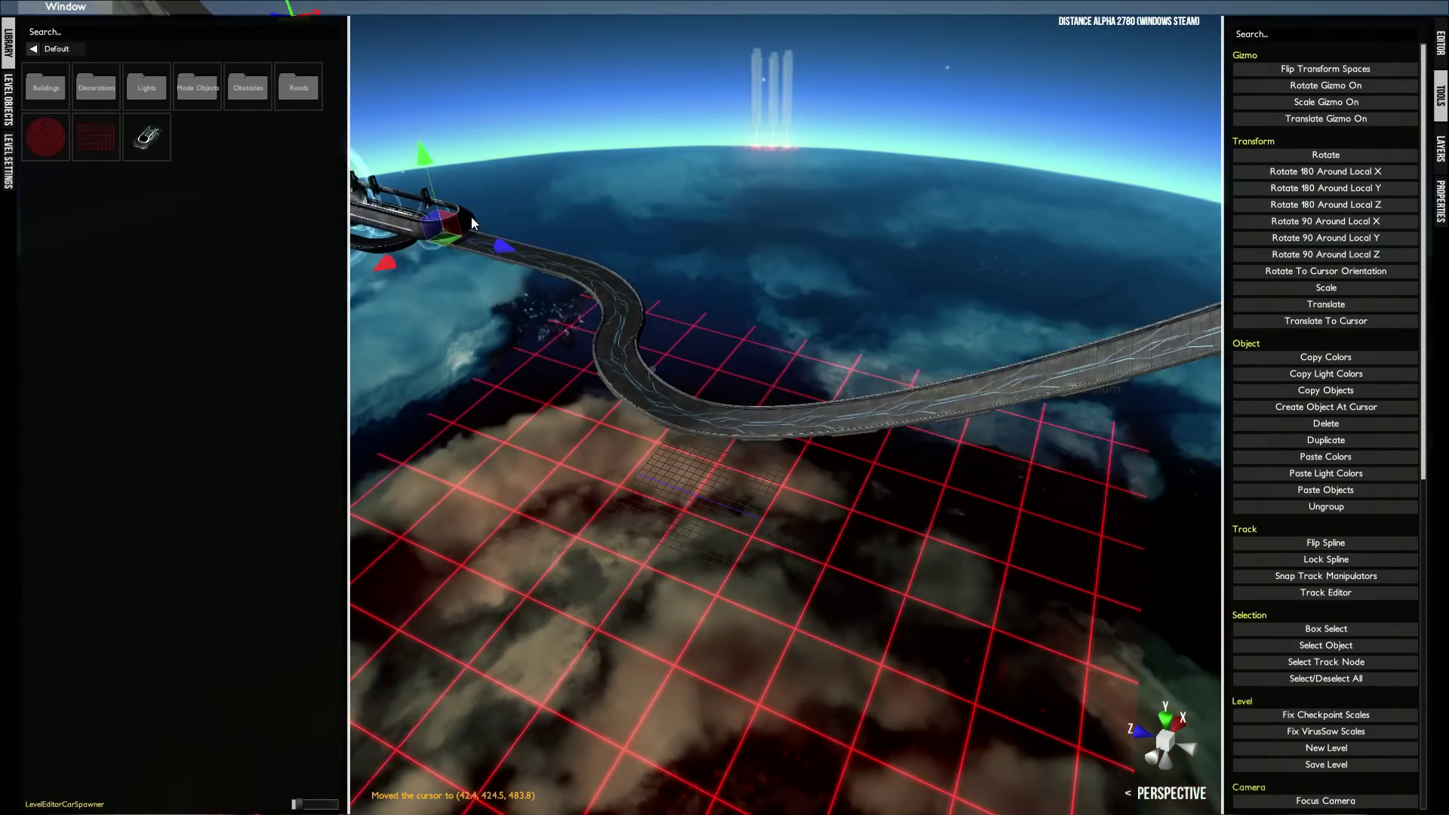
{"action": "left_click_drag", "start_coordinate": [875, 227], "coordinate": [762, 196], "text": "alt"}
{"action": "right_click", "coordinate": [754, 219]}
{"action": "middle_click_drag", "start_coordinate": [739, 280], "coordinate": [467, 491], "text": "alt"}
{"action": "left_click_drag", "start_coordinate": [483, 486], "coordinate": [759, 412], "text": "alt"}
{"action": "right_click", "coordinate": [772, 504]}
{"action": "left_click_drag", "start_coordinate": [771, 504], "coordinate": [628, 487], "text": "alt"}
{"action": "right_click", "coordinate": [628, 487]}
{"action": "middle_click_drag", "start_coordinate": [628, 487], "coordinate": [858, 417], "text": "alt"}
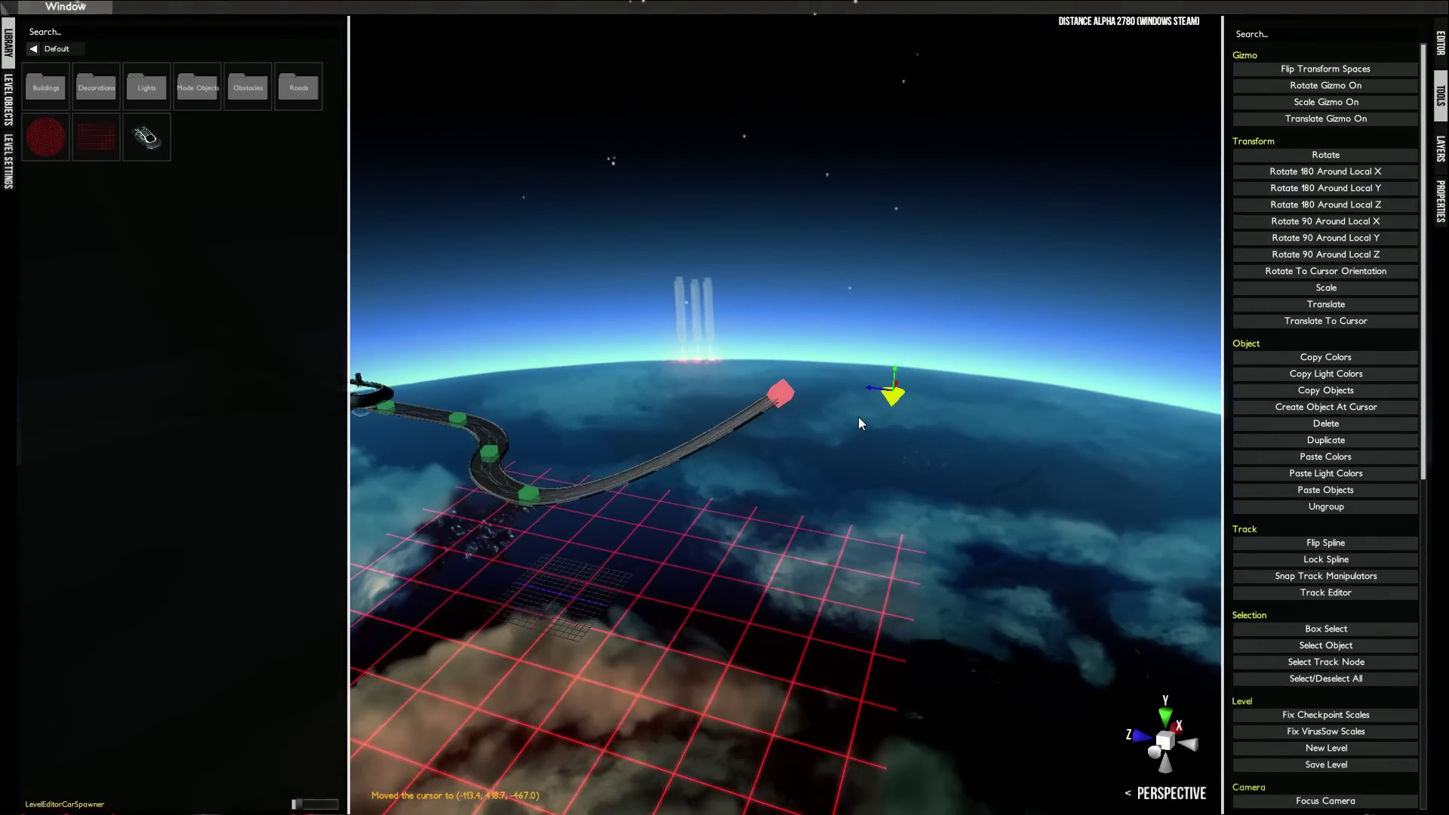
- Rotate the track's open end node and move it along its local up axis to bend the slope more steeply
{"action": "scroll", "coordinate": [858, 417], "scroll_direction": "up", "scroll_amount": 4}
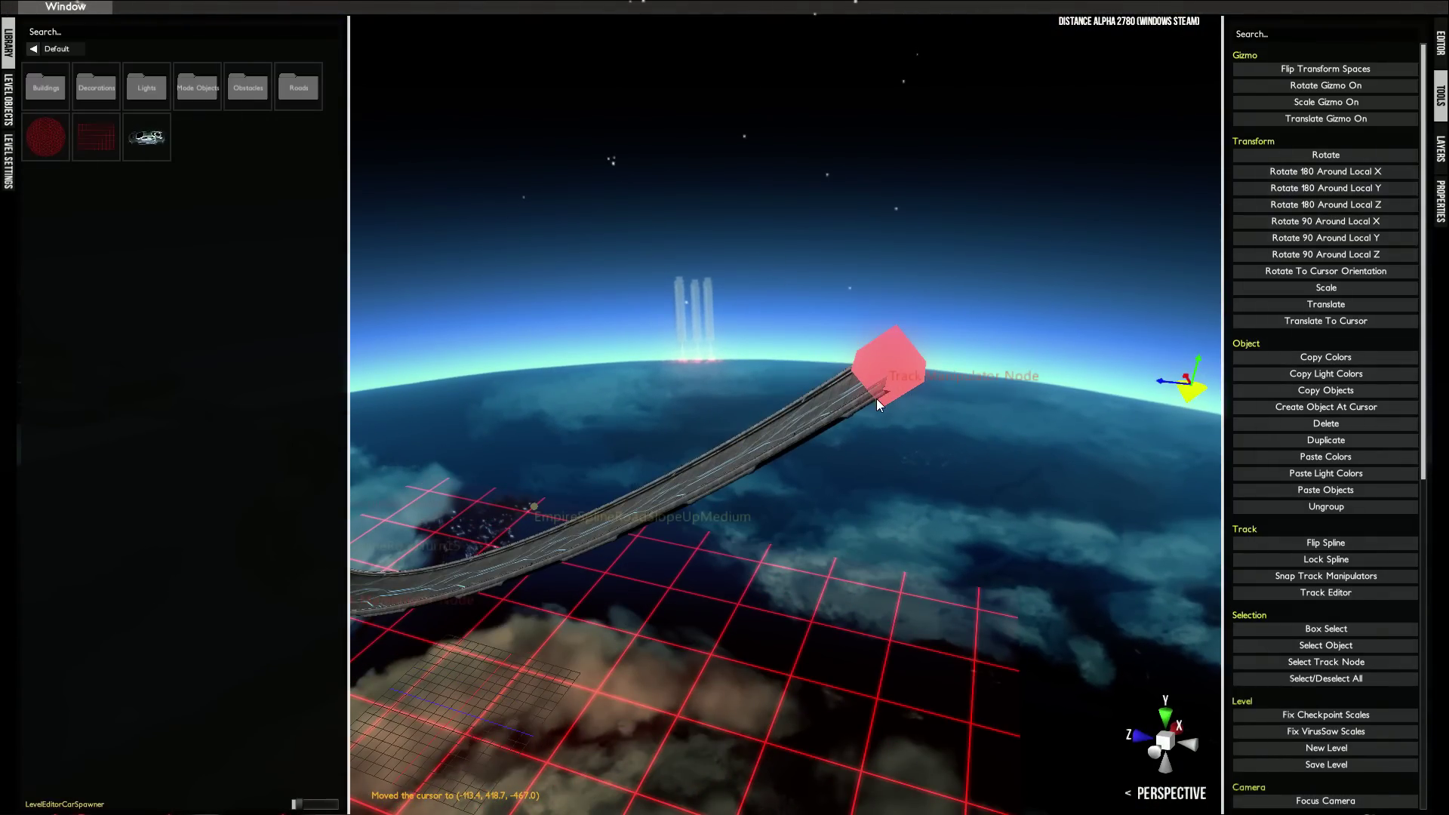
{"action": "left_click", "coordinate": [916, 363]}
{"action": "key", "text": "e"}
{"action": "mouse_move", "coordinate": [853, 419]}
{"action": "left_mouse_down"}
{"action": "mouse_move", "coordinate": [886, 427]}
{"action": "mouse_move", "coordinate": [831, 398]}
{"action": "mouse_move", "coordinate": [845, 413]}
{"action": "left_mouse_up"}
{"action": "key", "text": "w"}
{"action": "left_click_drag", "start_coordinate": [830, 332], "coordinate": [546, 495]}
{"action": "right_click_drag", "start_coordinate": [781, 275], "coordinate": [888, 306]}
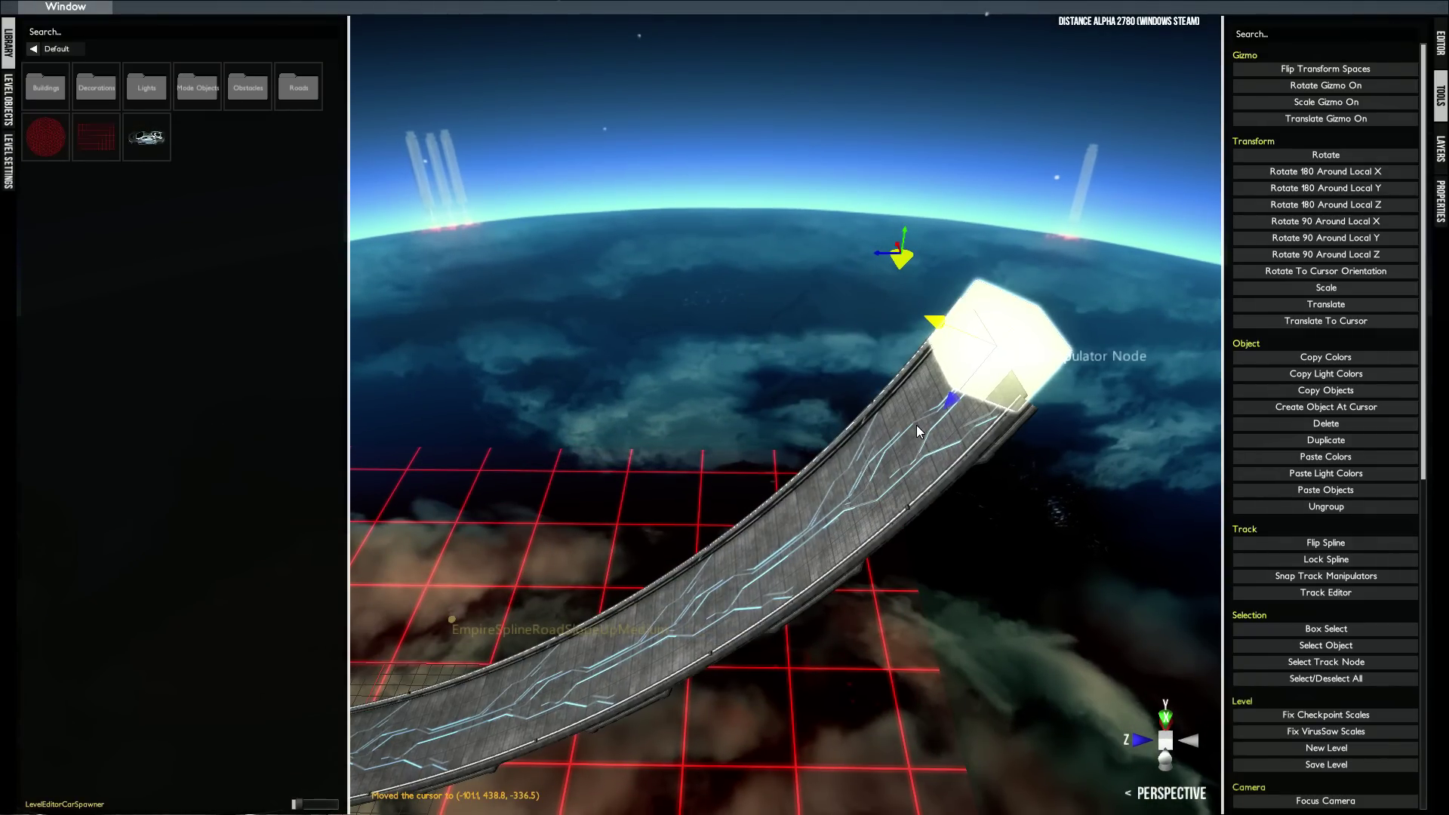
- Position the 3D cursor in the middle of the road surface, just before the end node
{"action": "right_click", "coordinate": [901, 437]}
{"action": "mouse_move", "coordinate": [854, 410]}
{"action": "right_mouse_down"}
{"action": "mouse_move", "coordinate": [795, 325]}
{"action": "mouse_move", "coordinate": [855, 389]}
{"action": "right_mouse_up"}
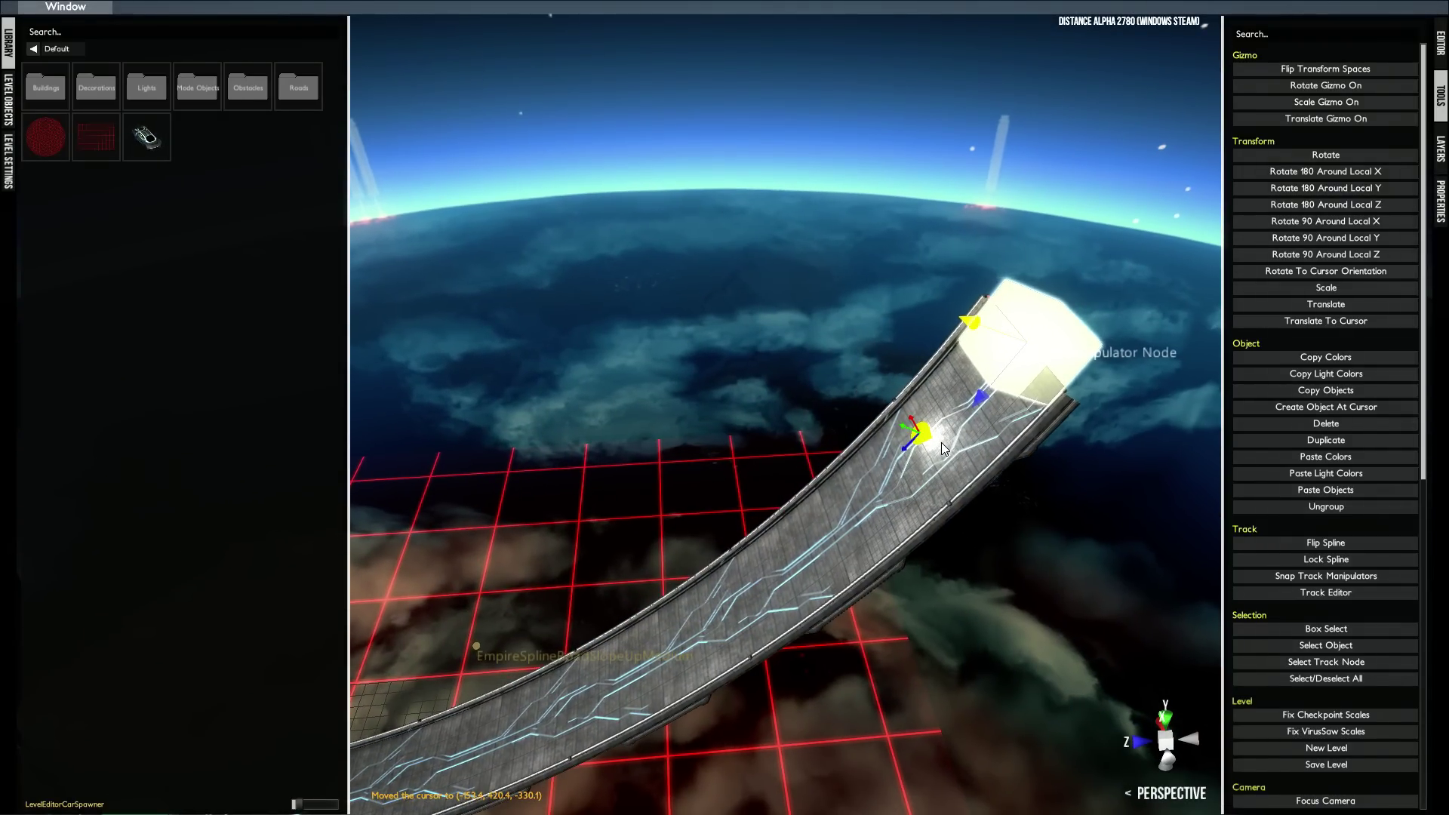
{"action": "right_click_drag", "start_coordinate": [846, 434], "coordinate": [895, 478]}
{"action": "right_click", "coordinate": [879, 483]}
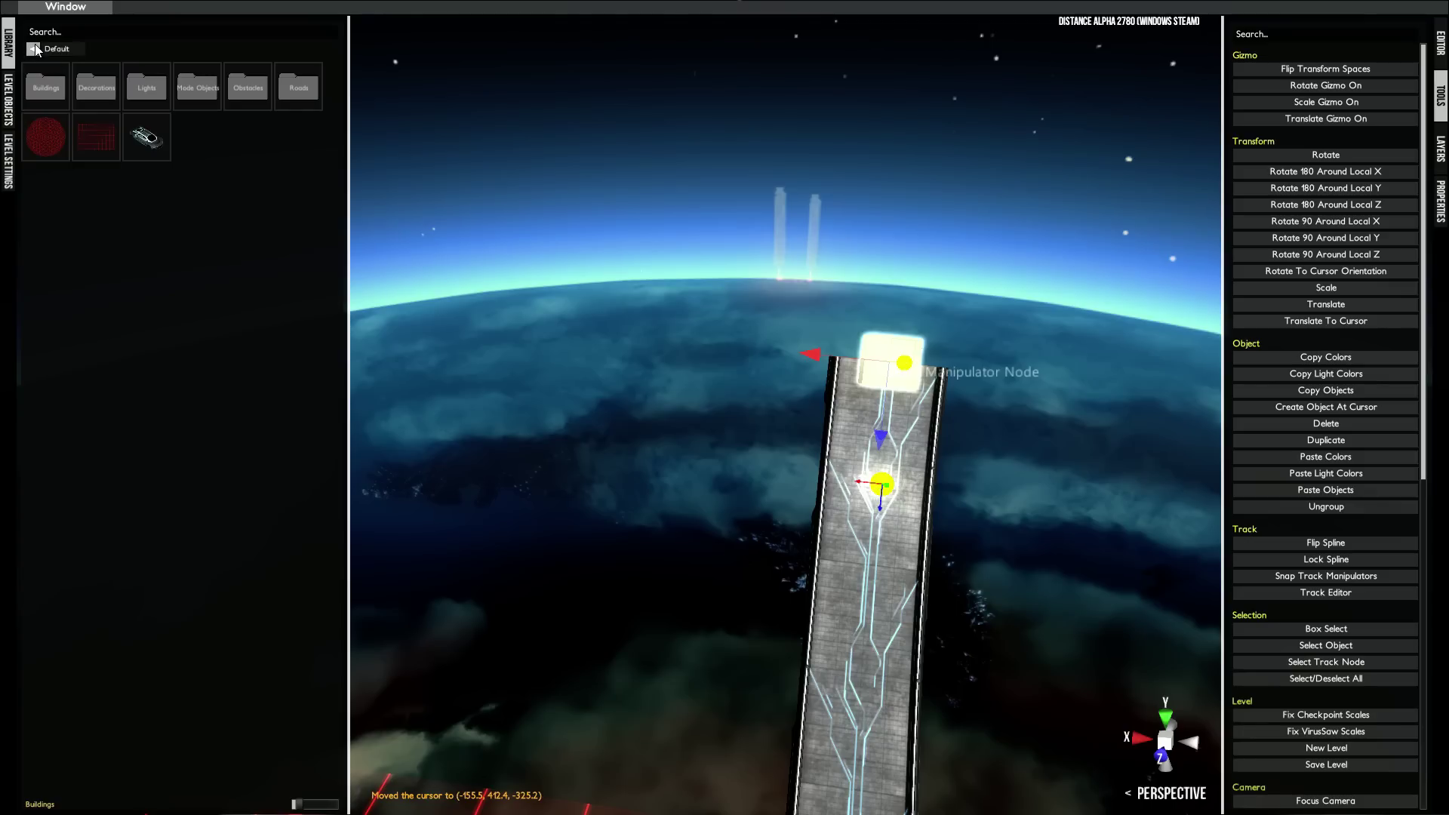
- Open the Glass Piece folder within the Roads category of the object library
{"action": "left_click", "coordinate": [291, 83]}
{"action": "left_click", "coordinate": [233, 89]}
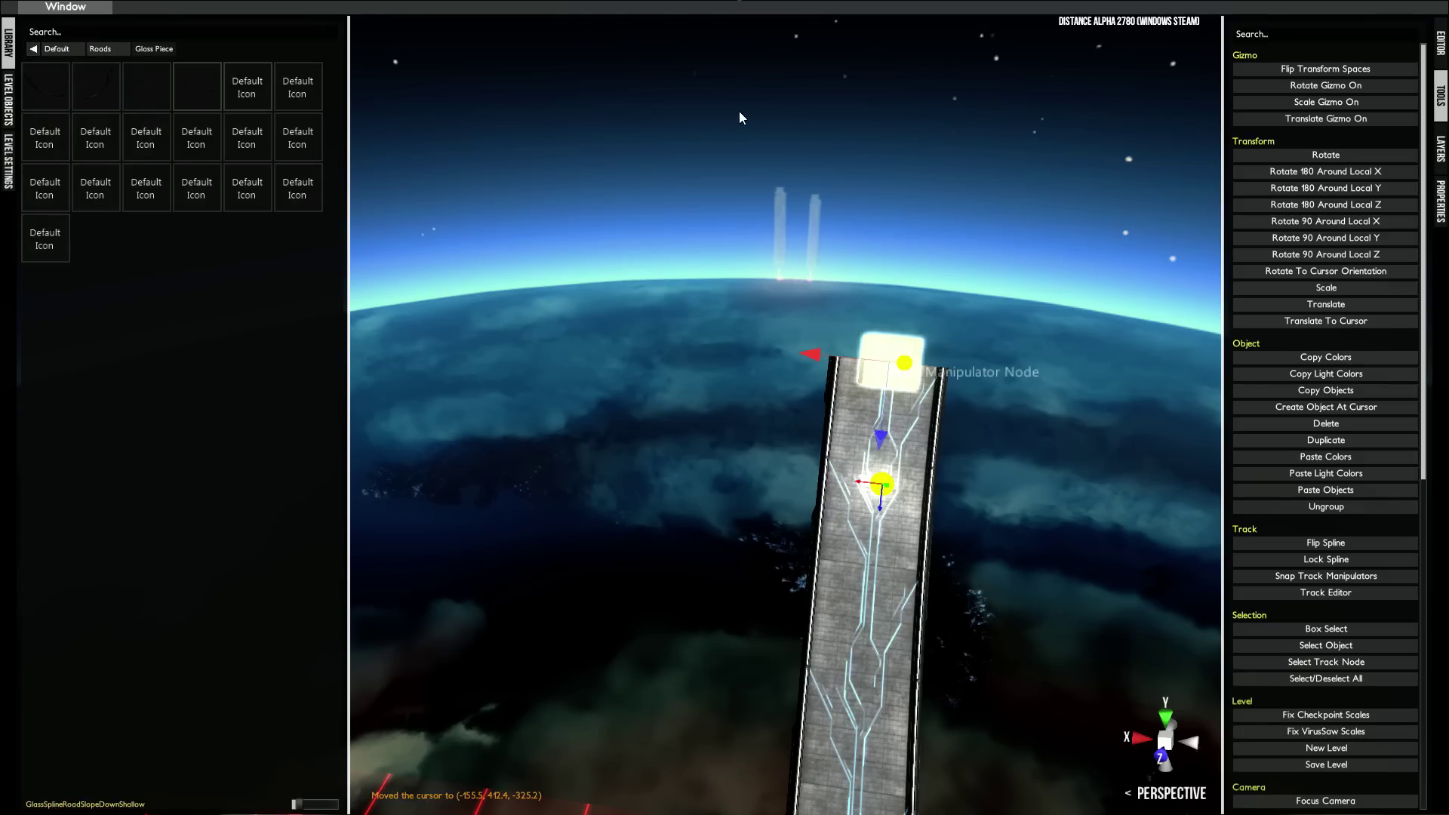
{"action": "left_click", "coordinate": [152, 189]}
{"action": "right_click_drag", "start_coordinate": [879, 293], "coordinate": [774, 199]}
{"action": "key", "text": "ctrl+z"}
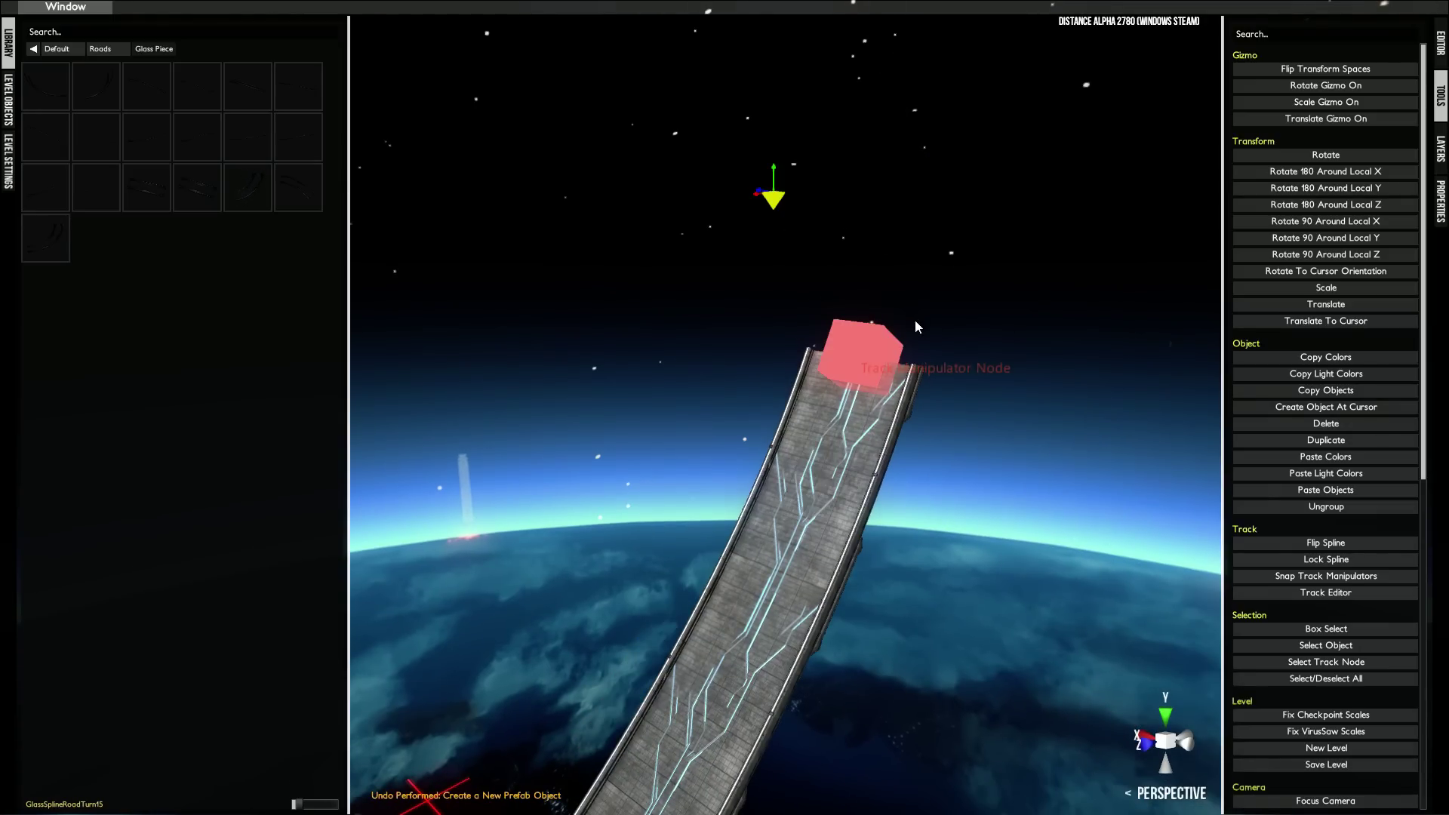
- Place the 3D cursor on the road just before its end node, create a GlassSplineRoadStraight there and rotate it to the cursor's orientation
{"action": "right_click", "coordinate": [821, 465]}
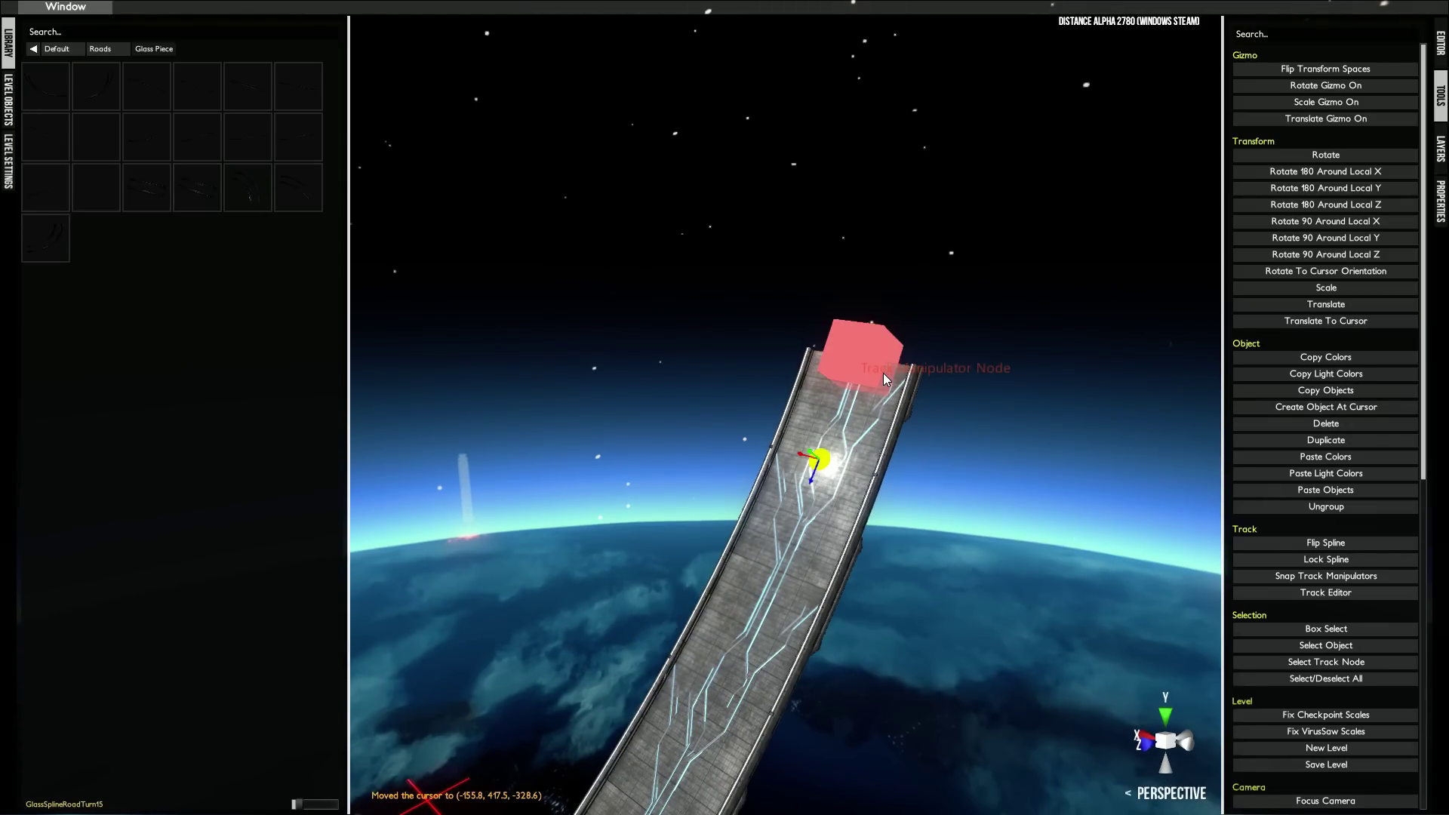
{"action": "left_click", "coordinate": [147, 188]}
{"action": "right_click_drag", "start_coordinate": [838, 377], "coordinate": [726, 520]}
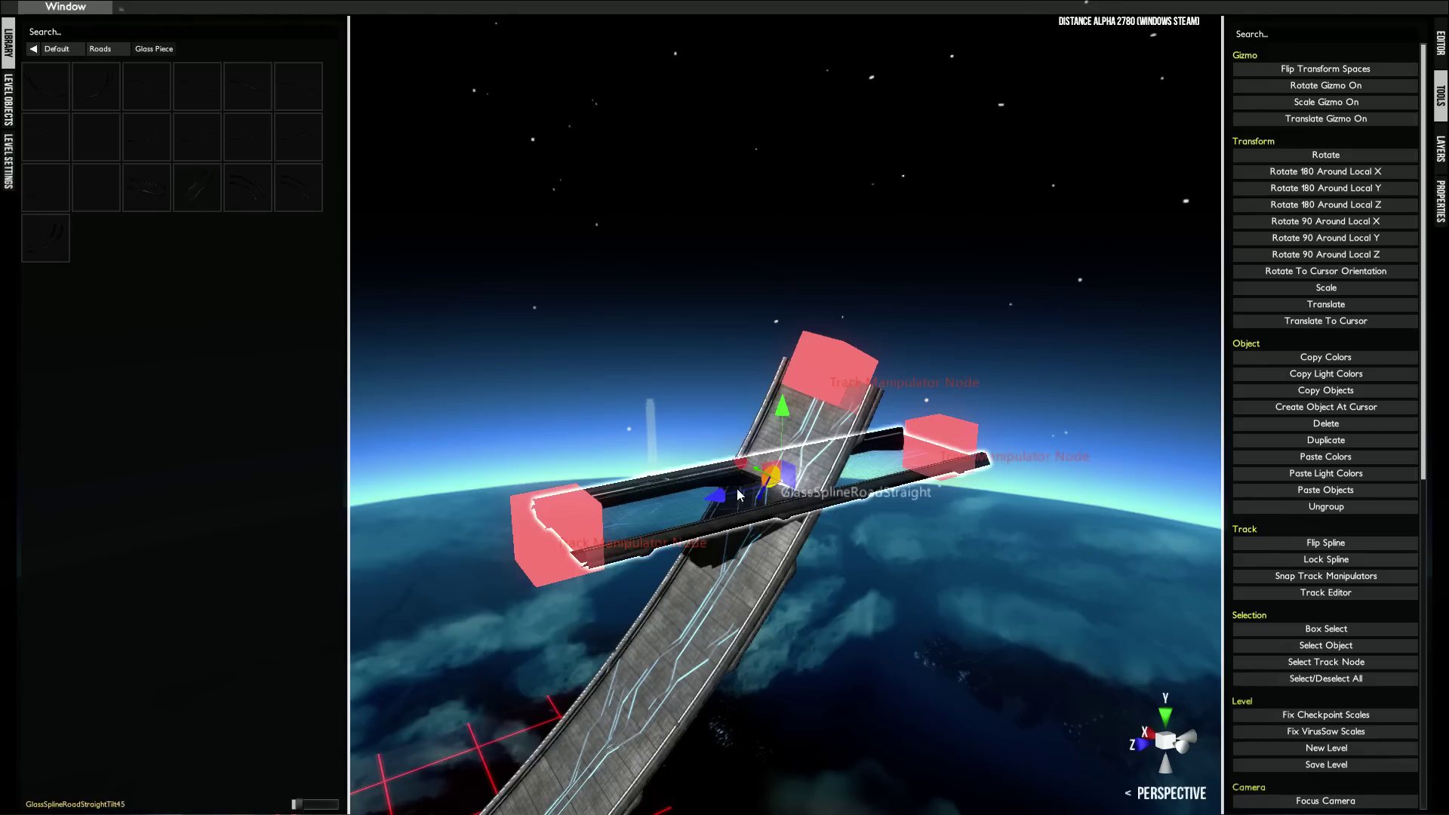
{"action": "key", "text": "ctrl+r"}
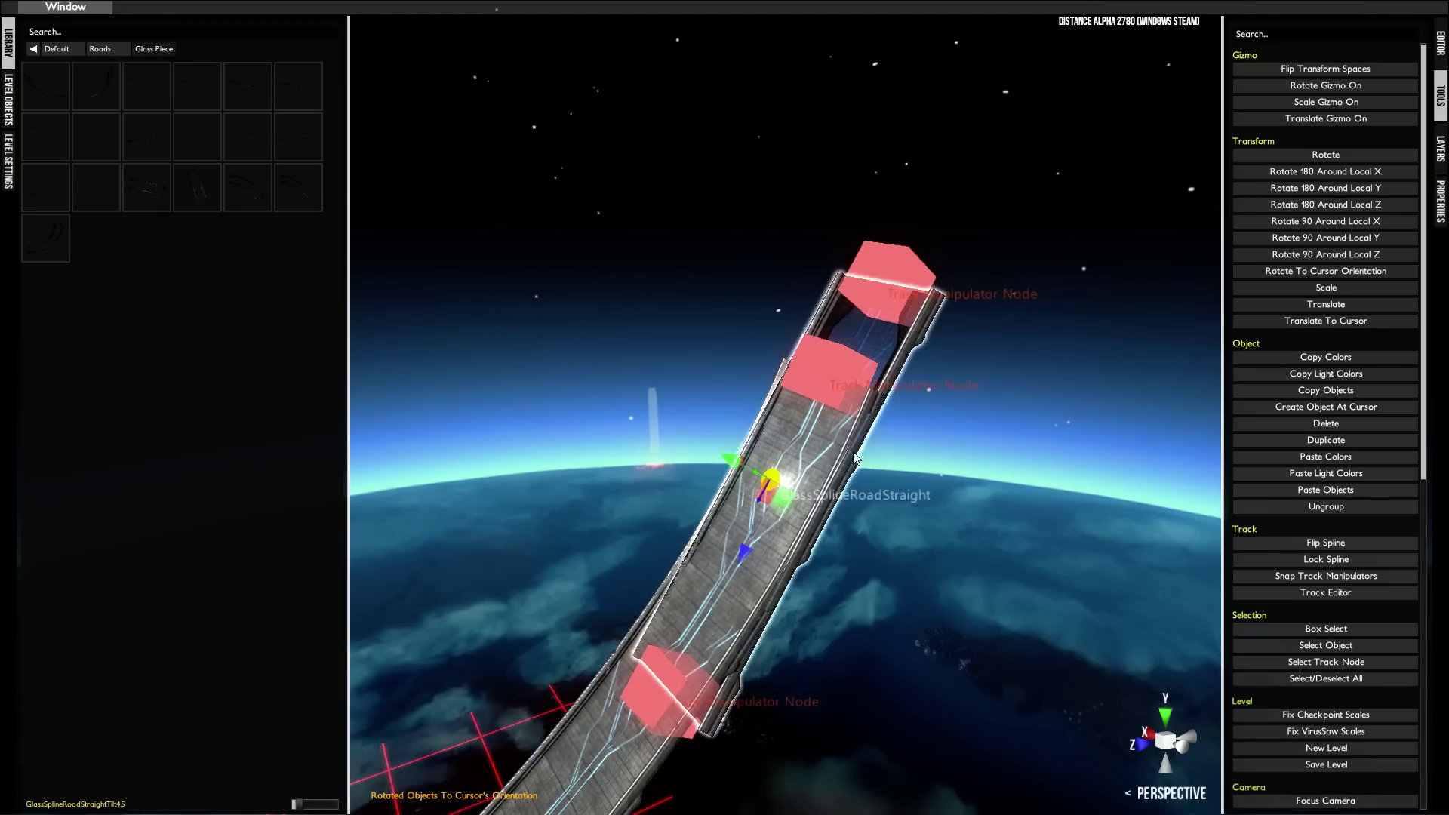
- Move the straight glass road about 28.4 along its local Y axis, away from the road surface
{"action": "middle_click", "coordinate": [815, 422]}
{"action": "left_click_drag", "start_coordinate": [815, 422], "coordinate": [715, 378], "text": "alt"}
{"action": "left_click_drag", "start_coordinate": [737, 301], "coordinate": [804, 355], "text": "alt"}
{"action": "left_click_drag", "start_coordinate": [639, 423], "coordinate": [535, 391]}
{"action": "left_click_drag", "start_coordinate": [721, 392], "coordinate": [935, 422], "text": "alt"}
{"action": "left_click_drag", "start_coordinate": [868, 324], "coordinate": [753, 345], "text": "alt"}
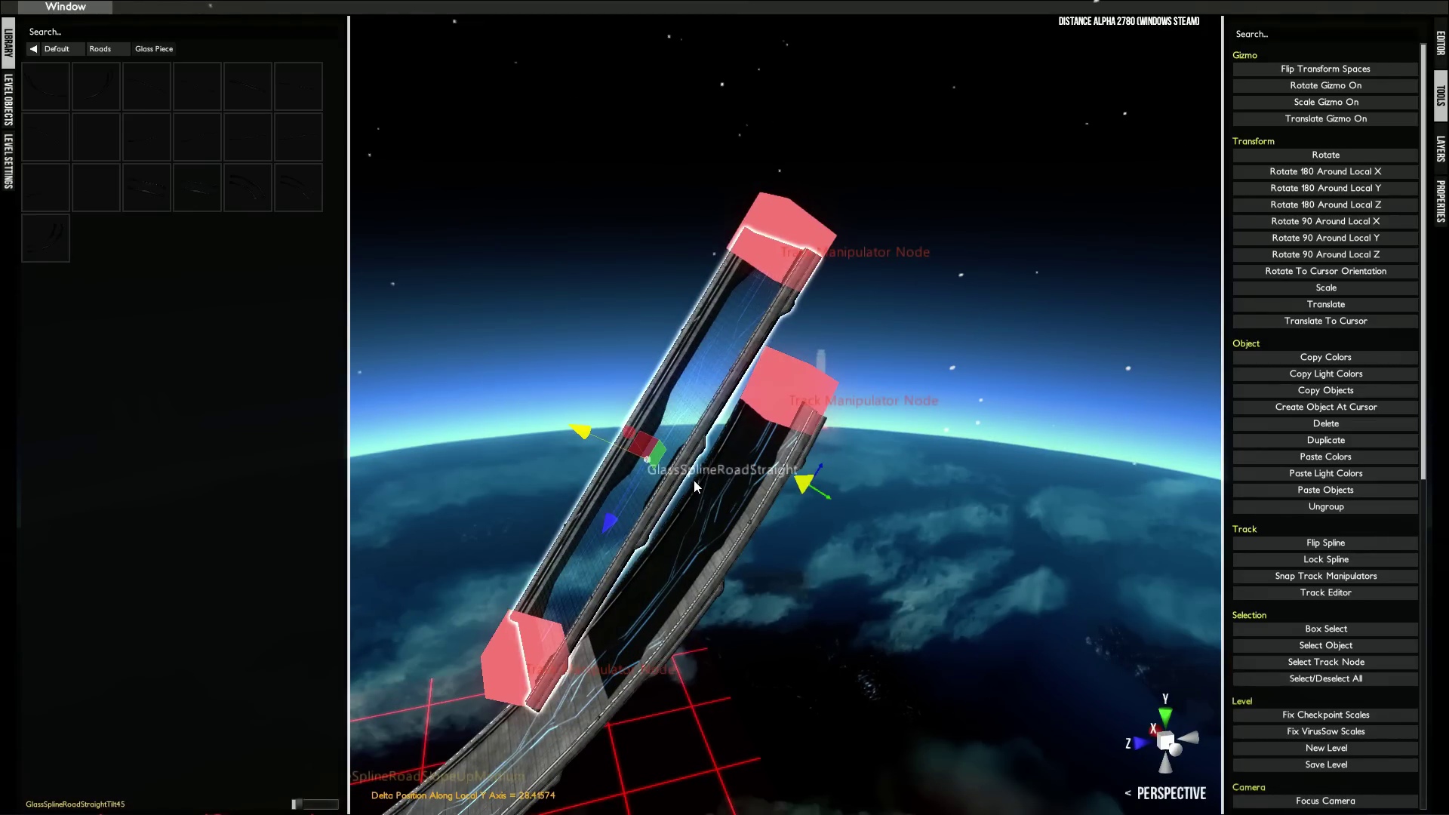
- Rotate the straight glass road 180 degrees around its local Y axis
{"action": "left_click_drag", "start_coordinate": [733, 483], "coordinate": [536, 427], "text": "alt"}
{"action": "right_click", "coordinate": [513, 444]}
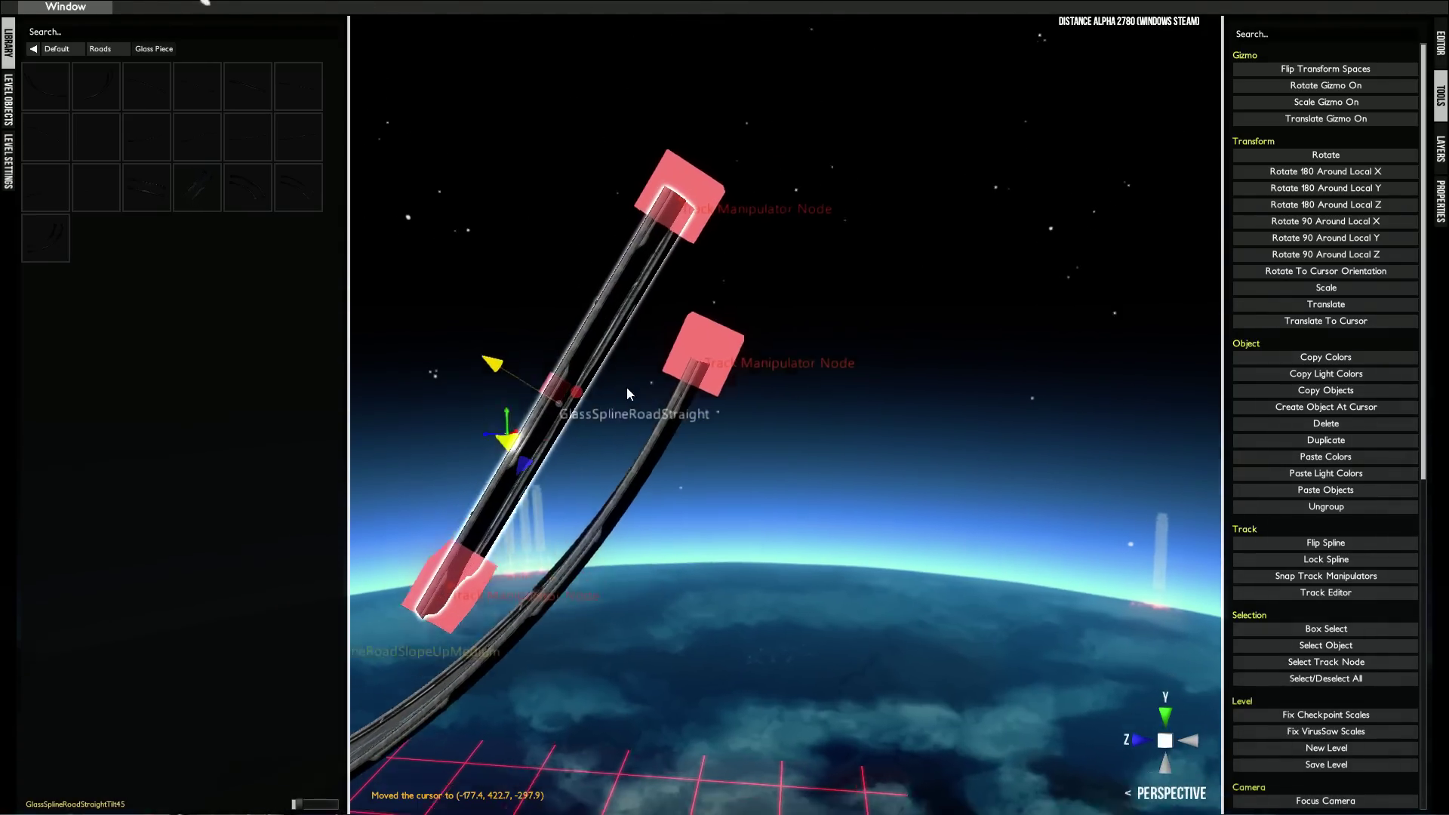
{"action": "right_click", "coordinate": [619, 378]}
{"action": "left_click_drag", "start_coordinate": [619, 378], "coordinate": [661, 516], "text": "alt"}
{"action": "left_click", "coordinate": [1301, 190]}
{"action": "left_click_drag", "start_coordinate": [747, 311], "coordinate": [791, 332], "text": "alt"}
{"action": "left_click", "coordinate": [699, 378]}
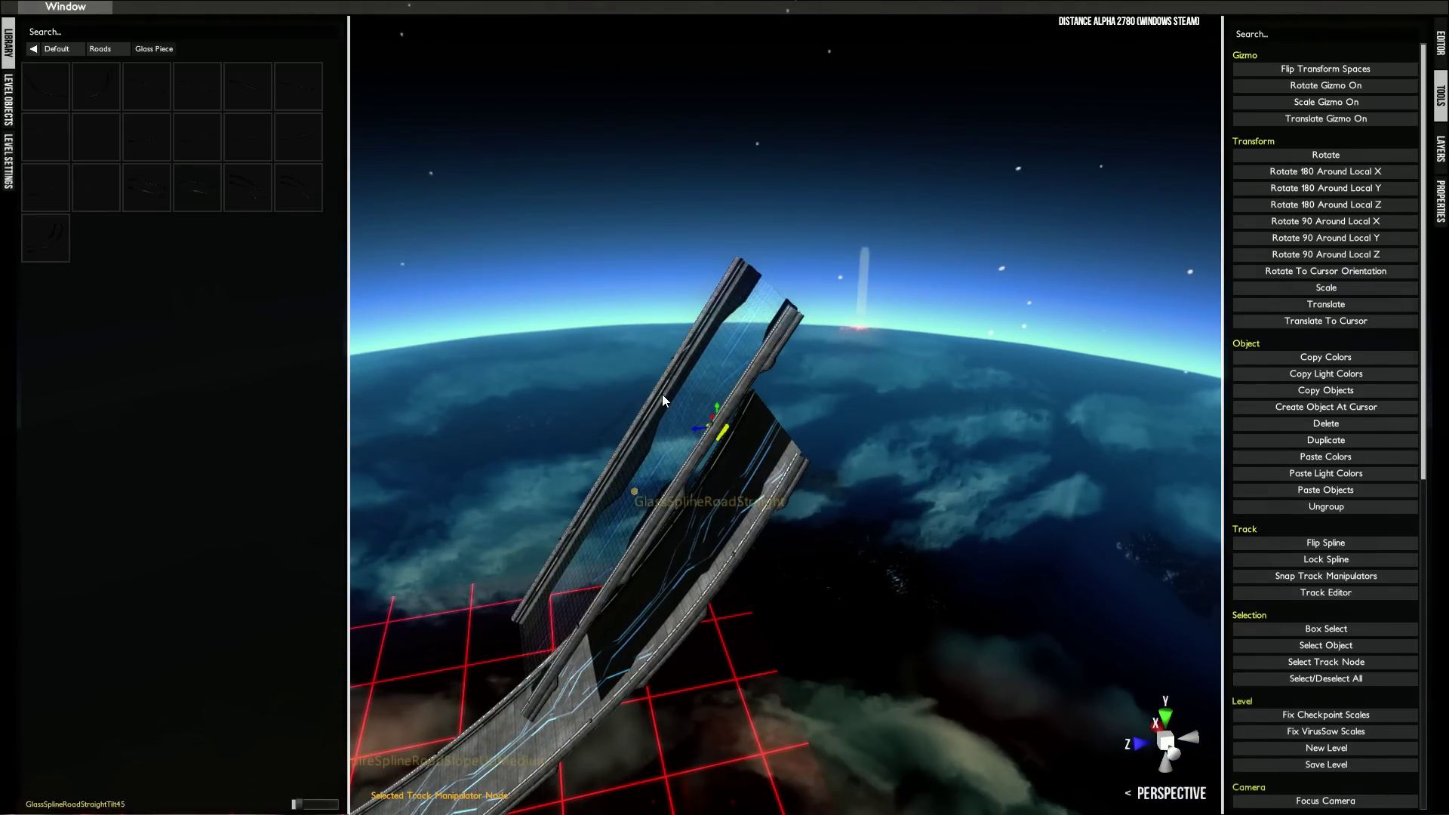
{"action": "left_click", "coordinate": [1350, 191]}
{"action": "left_click_drag", "start_coordinate": [1019, 316], "coordinate": [854, 419], "text": "alt"}
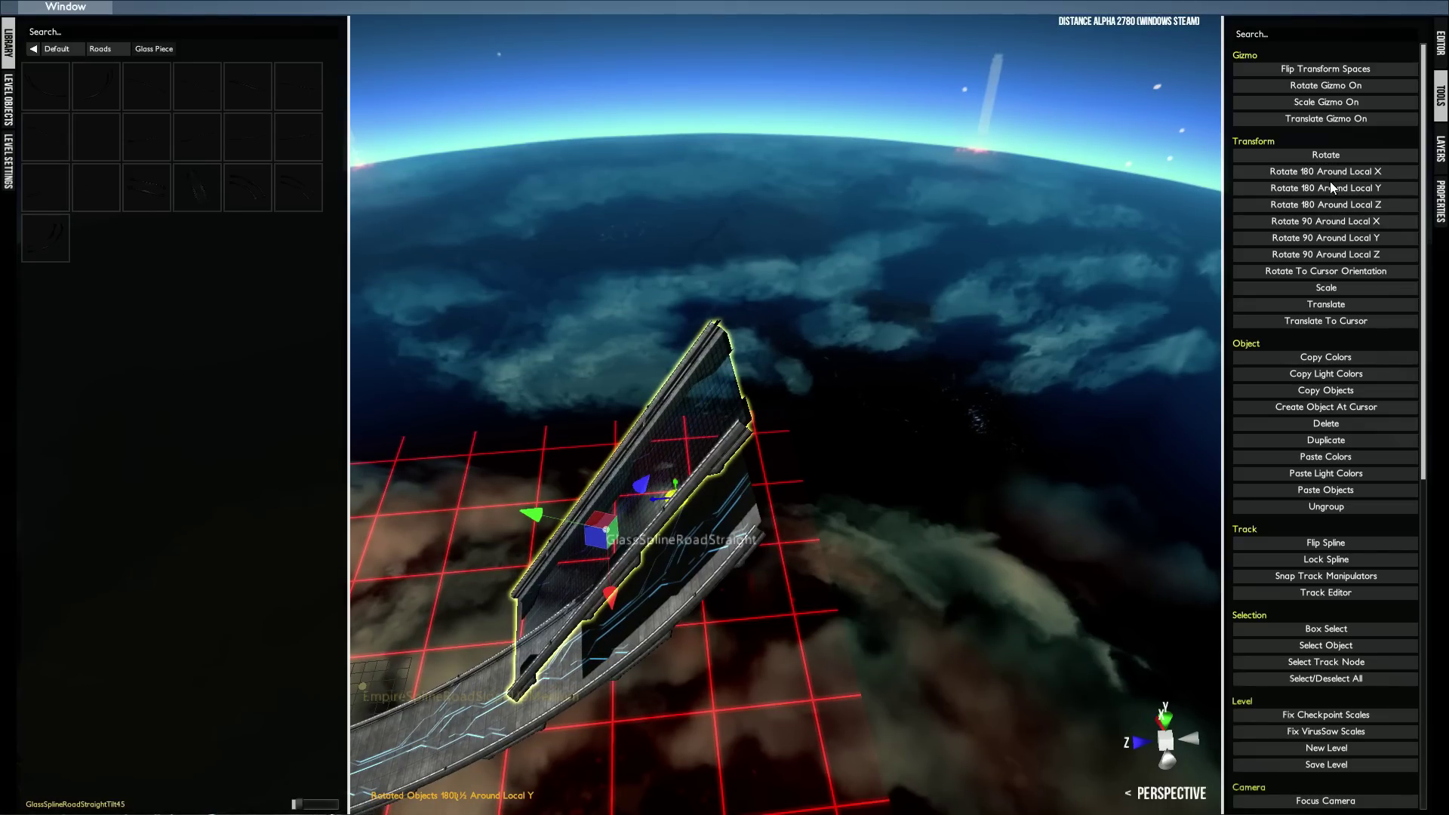
- Rotate the glass road by 180 degrees around its local Y and Z axes so its surface faces the sloped road
{"action": "left_click", "coordinate": [1329, 183]}
{"action": "left_click", "coordinate": [1338, 210]}
{"action": "left_click_drag", "start_coordinate": [917, 359], "coordinate": [789, 284], "text": "alt"}
{"action": "right_click", "coordinate": [788, 284]}
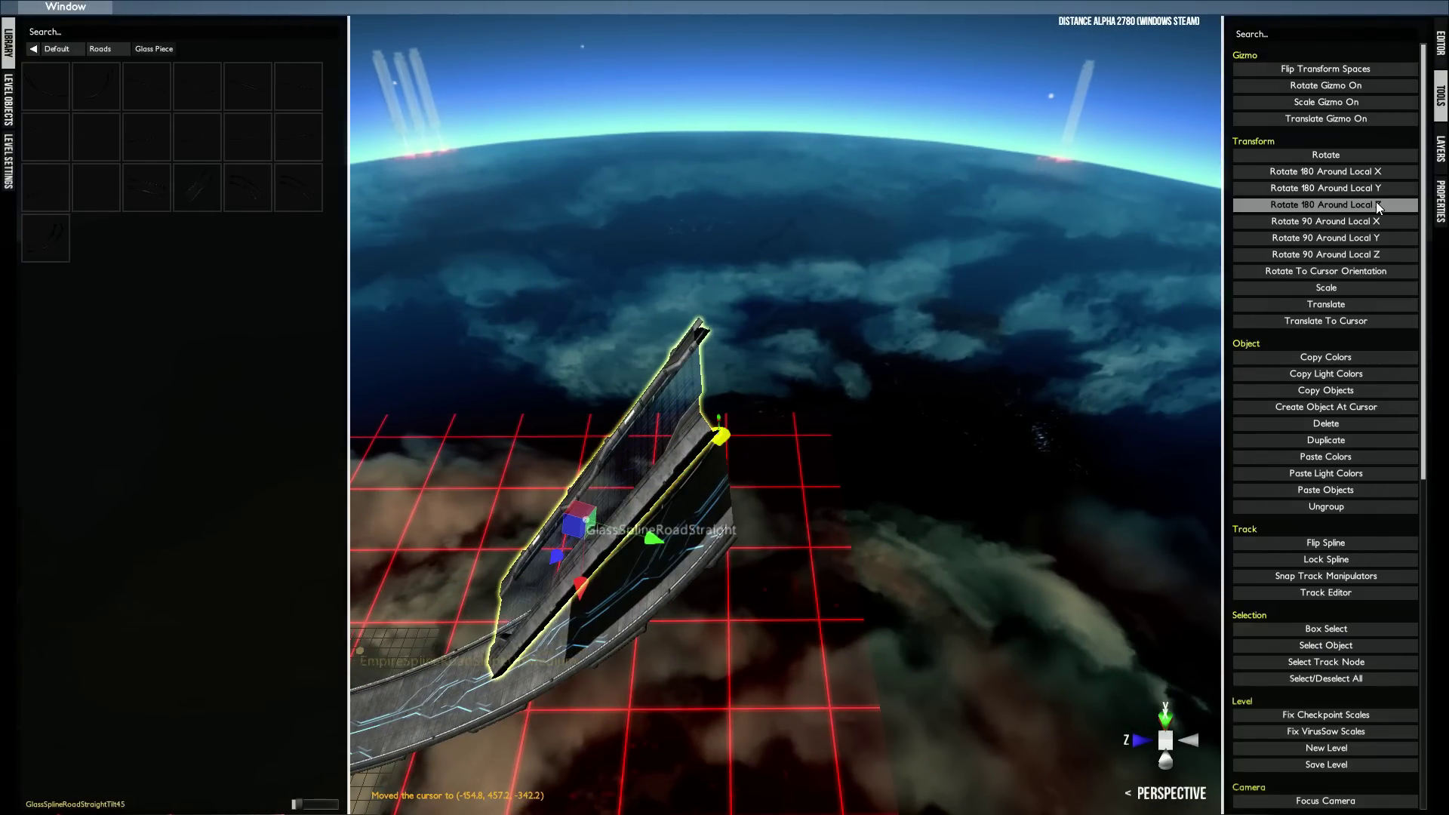
{"action": "left_click", "coordinate": [1370, 185]}
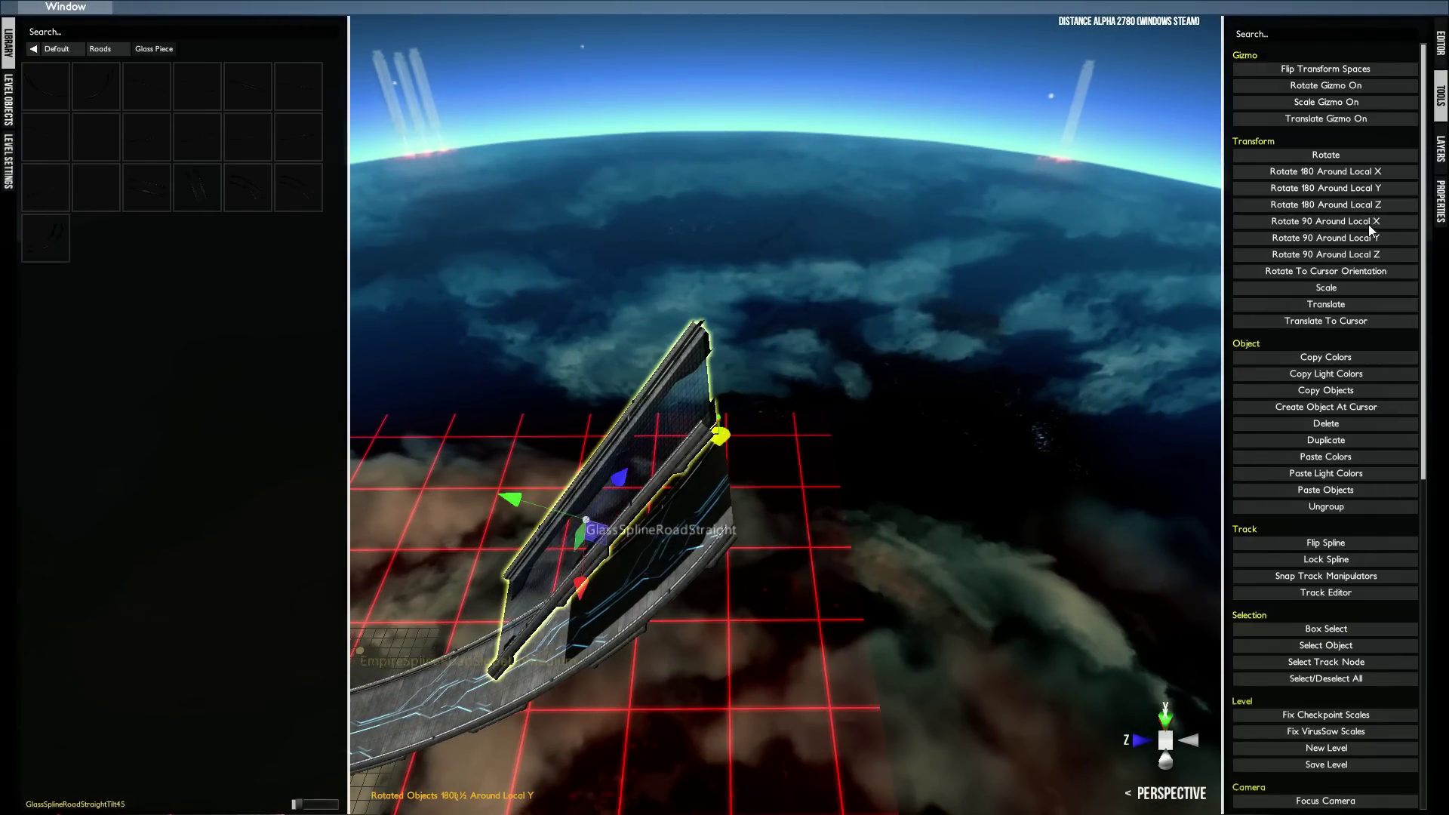
{"action": "left_click", "coordinate": [1373, 205]}
{"action": "left_click_drag", "start_coordinate": [824, 483], "coordinate": [624, 388], "text": "alt"}
{"action": "right_click", "coordinate": [667, 384]}
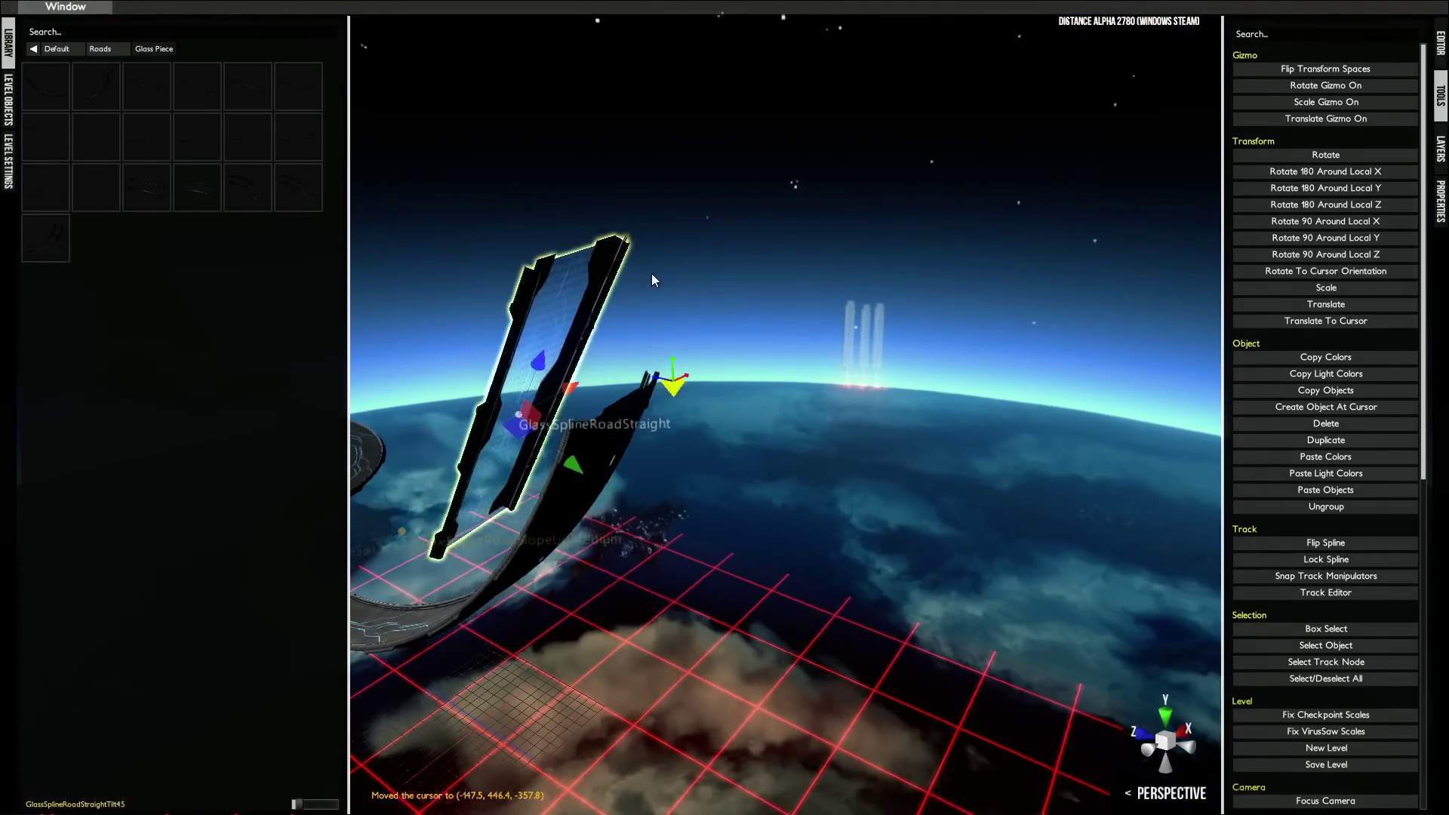
- Move the glass road farther up along the slope so that it extends past the sloped road's open end
{"action": "left_click_drag", "start_coordinate": [641, 281], "coordinate": [750, 211], "text": "alt"}
{"action": "right_click", "coordinate": [763, 182]}
{"action": "left_click_drag", "start_coordinate": [649, 419], "coordinate": [803, 282]}
{"action": "left_click_drag", "start_coordinate": [792, 302], "coordinate": [705, 370], "text": "alt"}
- Select the sloped road's open end node and attach an EmpireRoadEnd002 piece from the Roads library to it
{"action": "key", "text": "n"}
{"action": "left_click_drag", "start_coordinate": [749, 421], "coordinate": [847, 391], "text": "alt"}
{"action": "left_click", "coordinate": [800, 373]}
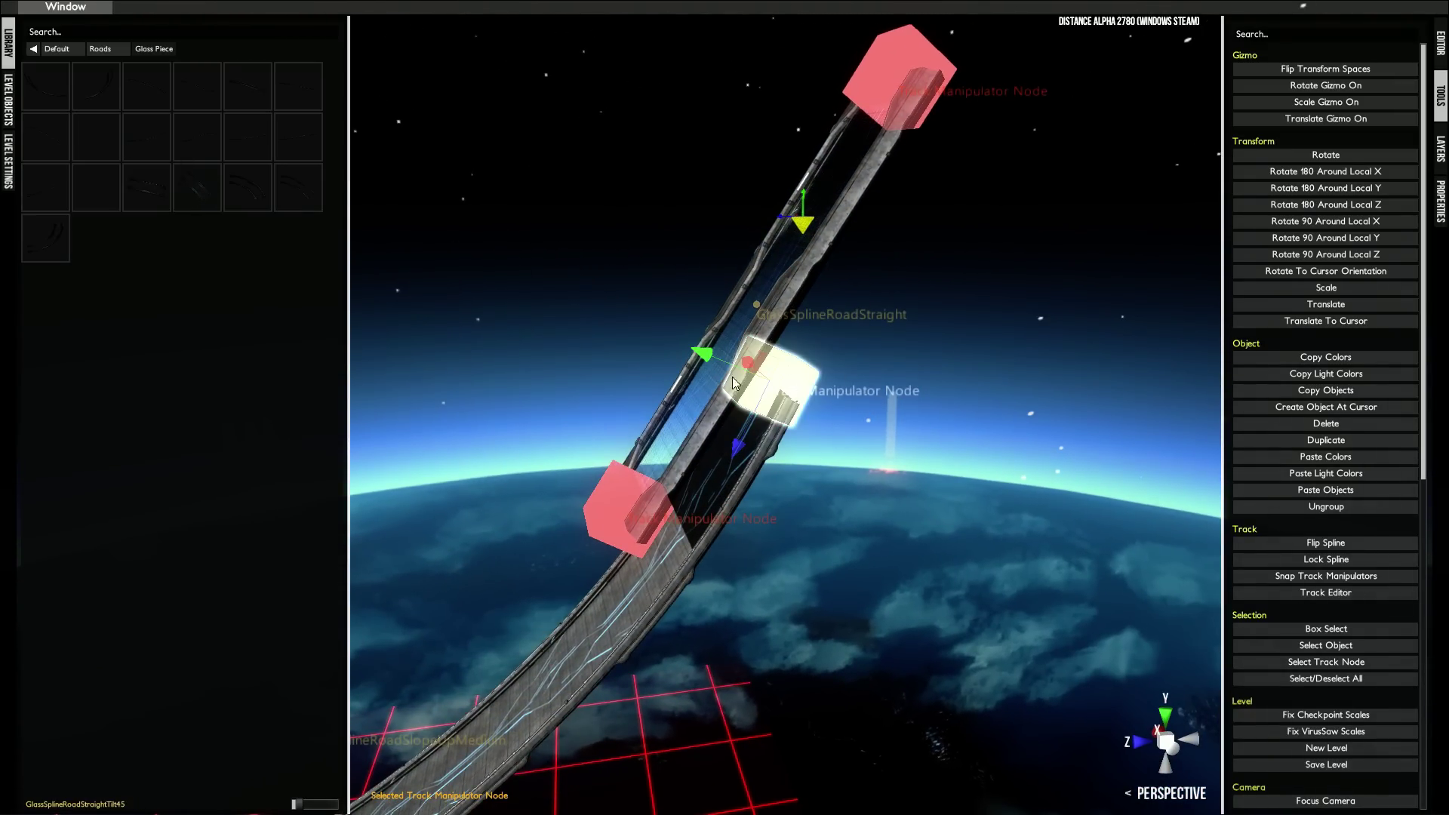
{"action": "key", "text": "n"}
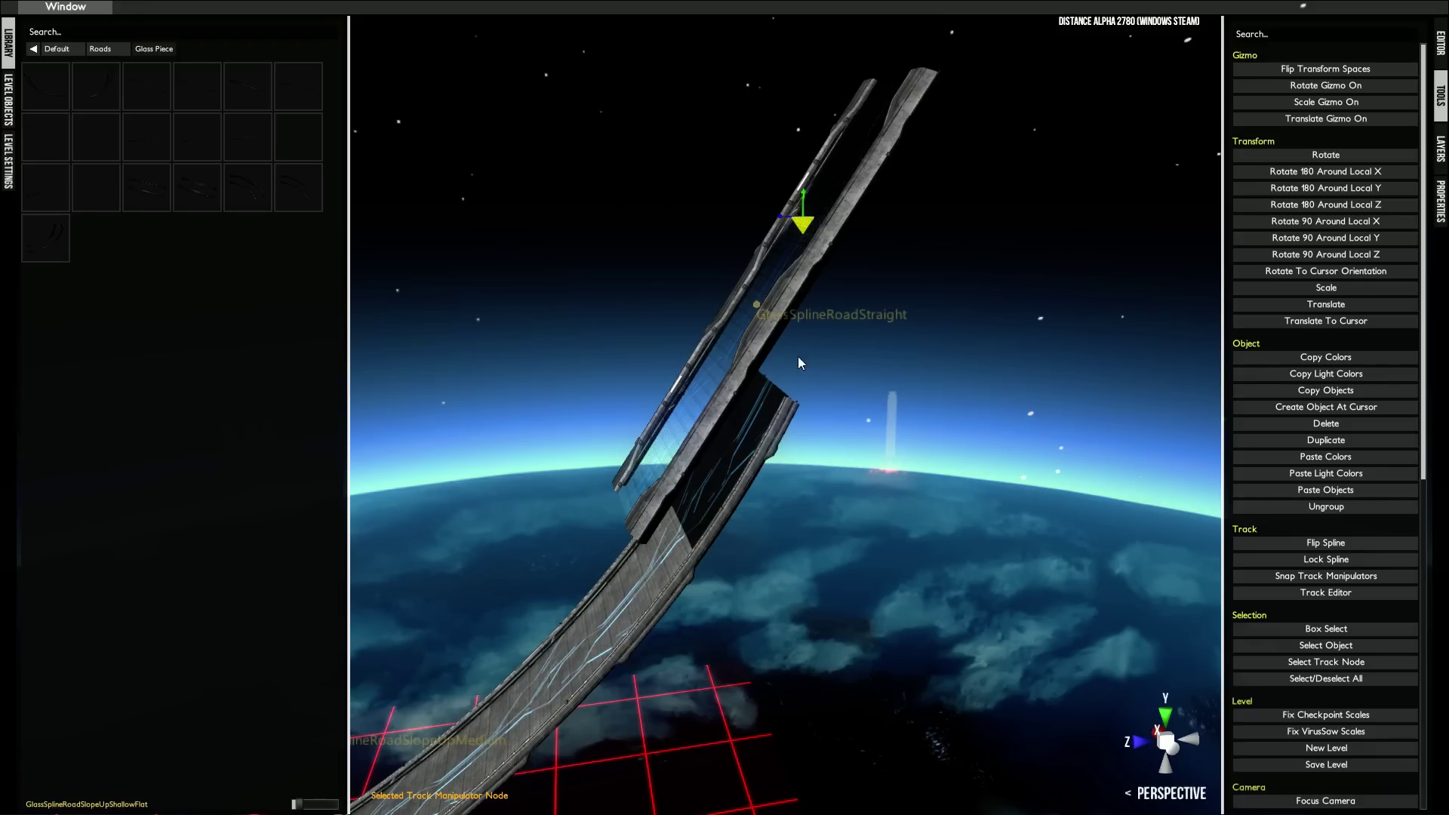
{"action": "key", "text": "n"}
{"action": "left_click", "coordinate": [769, 382]}
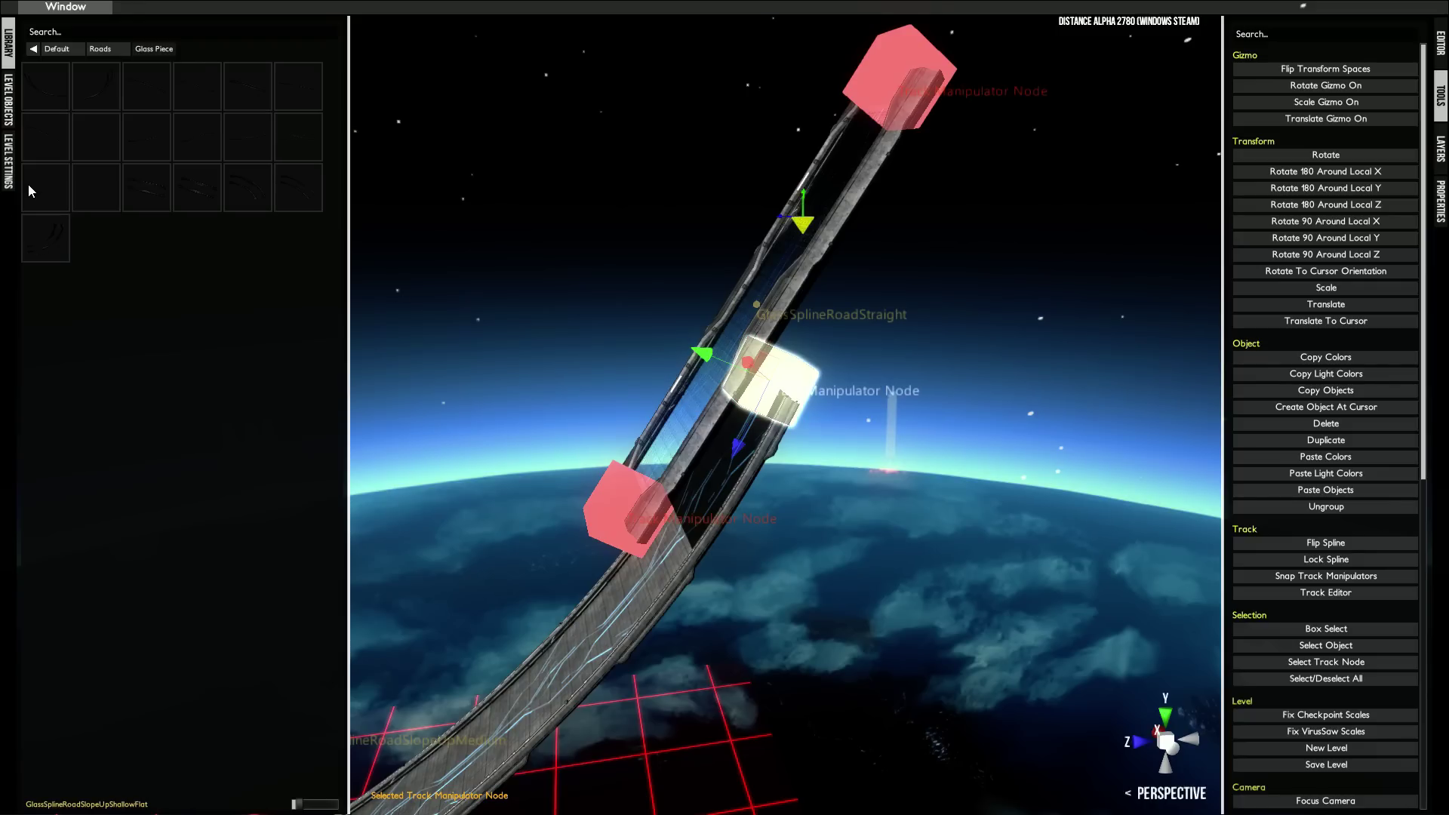
{"action": "left_click", "coordinate": [31, 51]}
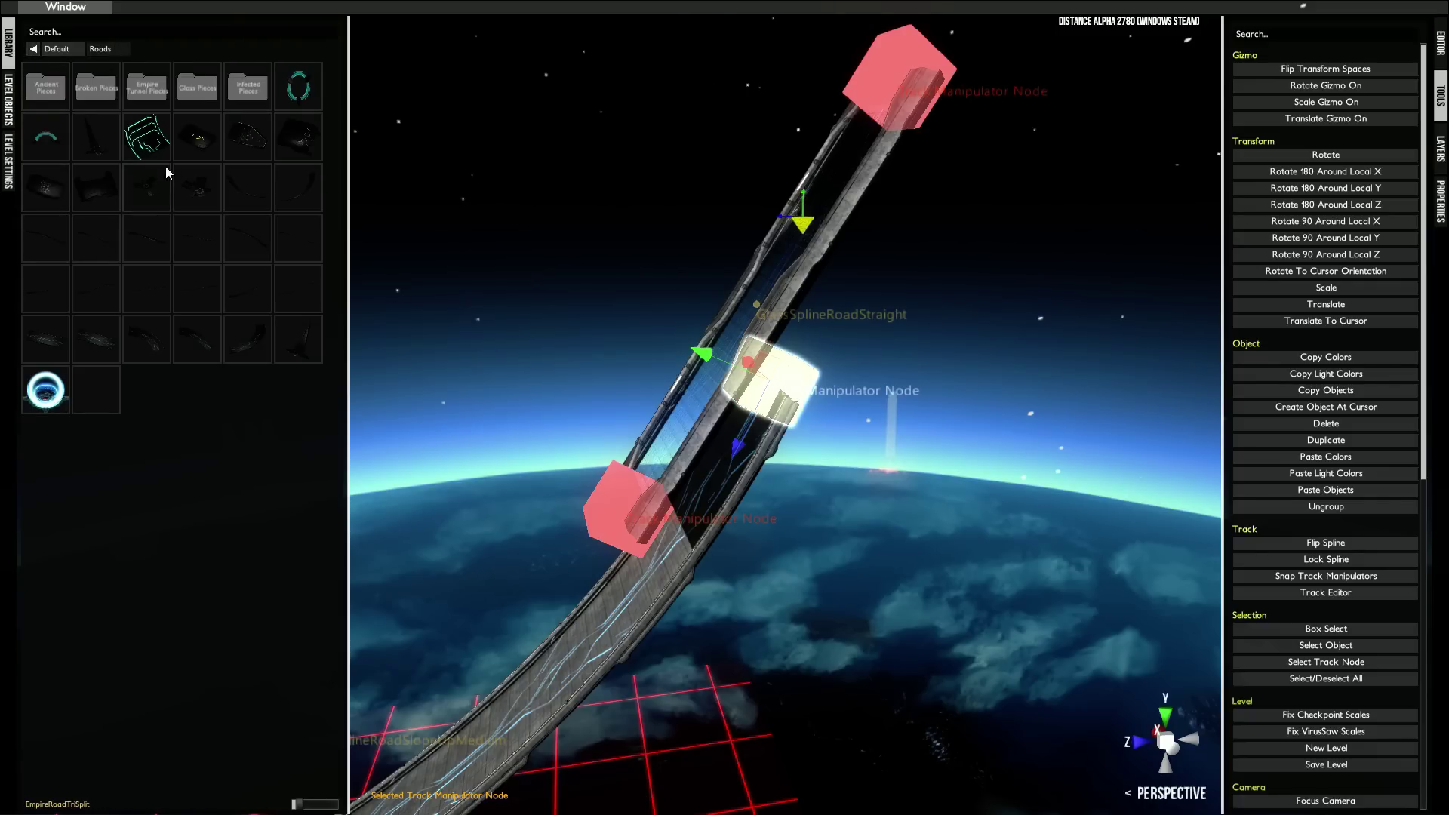
{"action": "left_click", "coordinate": [303, 136]}
- Select the straight glass road and adjust its position and rotation slightly to line it up above the sloped road's end
{"action": "mouse_move", "coordinate": [773, 253]}
{"action": "middle_mouse_down"}
{"action": "mouse_move", "coordinate": [800, 353]}
{"action": "mouse_move", "coordinate": [751, 236]}
{"action": "middle_mouse_up"}
{"action": "left_click", "coordinate": [749, 231]}
{"action": "left_click", "coordinate": [718, 207]}
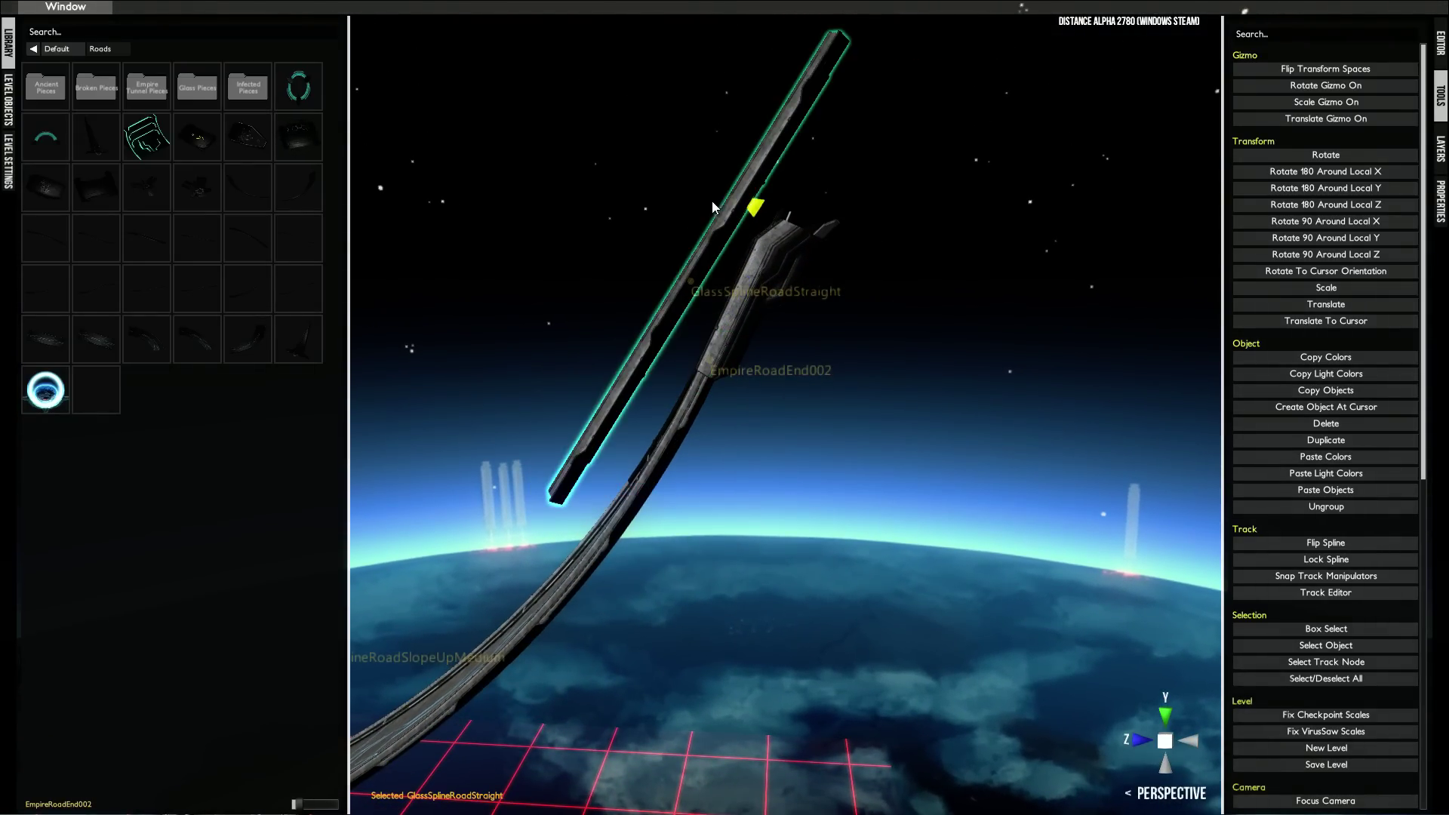
{"action": "left_click_drag", "start_coordinate": [746, 323], "coordinate": [838, 328]}
{"action": "key", "text": "e"}
{"action": "left_click_drag", "start_coordinate": [645, 343], "coordinate": [651, 351]}
{"action": "key", "text": "w"}
{"action": "left_click_drag", "start_coordinate": [739, 329], "coordinate": [501, 564], "text": "alt"}
{"action": "scroll", "coordinate": [624, 472], "scroll_direction": "down", "scroll_amount": 5}
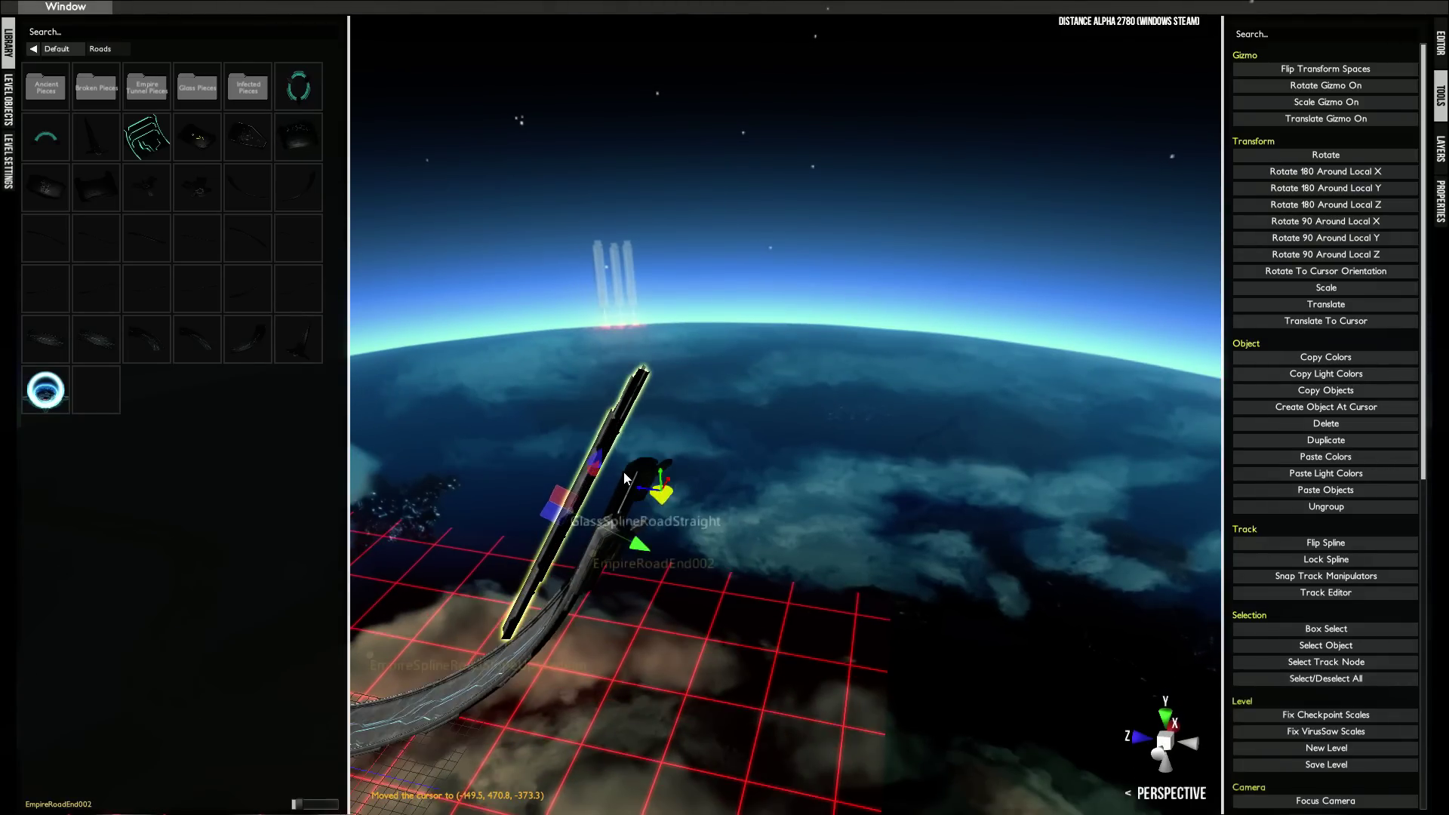
- Select the car spawner in the start zone and delete it
{"action": "middle_click_drag", "start_coordinate": [623, 472], "coordinate": [889, 504]}
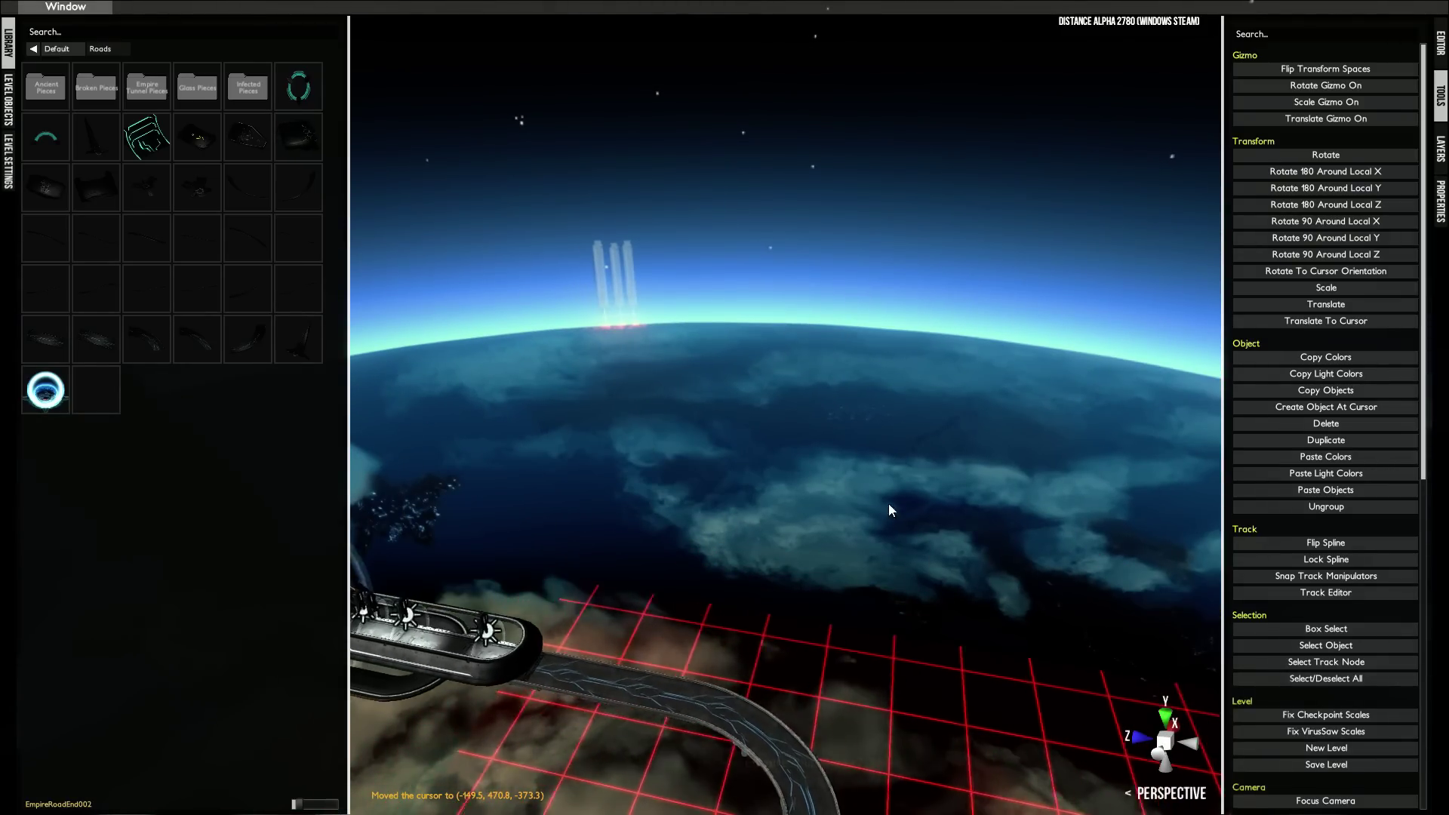
{"action": "left_click_drag", "start_coordinate": [667, 373], "coordinate": [626, 366], "text": "alt"}
{"action": "left_click", "coordinate": [622, 348]}
{"action": "left_click", "coordinate": [621, 349]}
{"action": "key", "text": "f"}
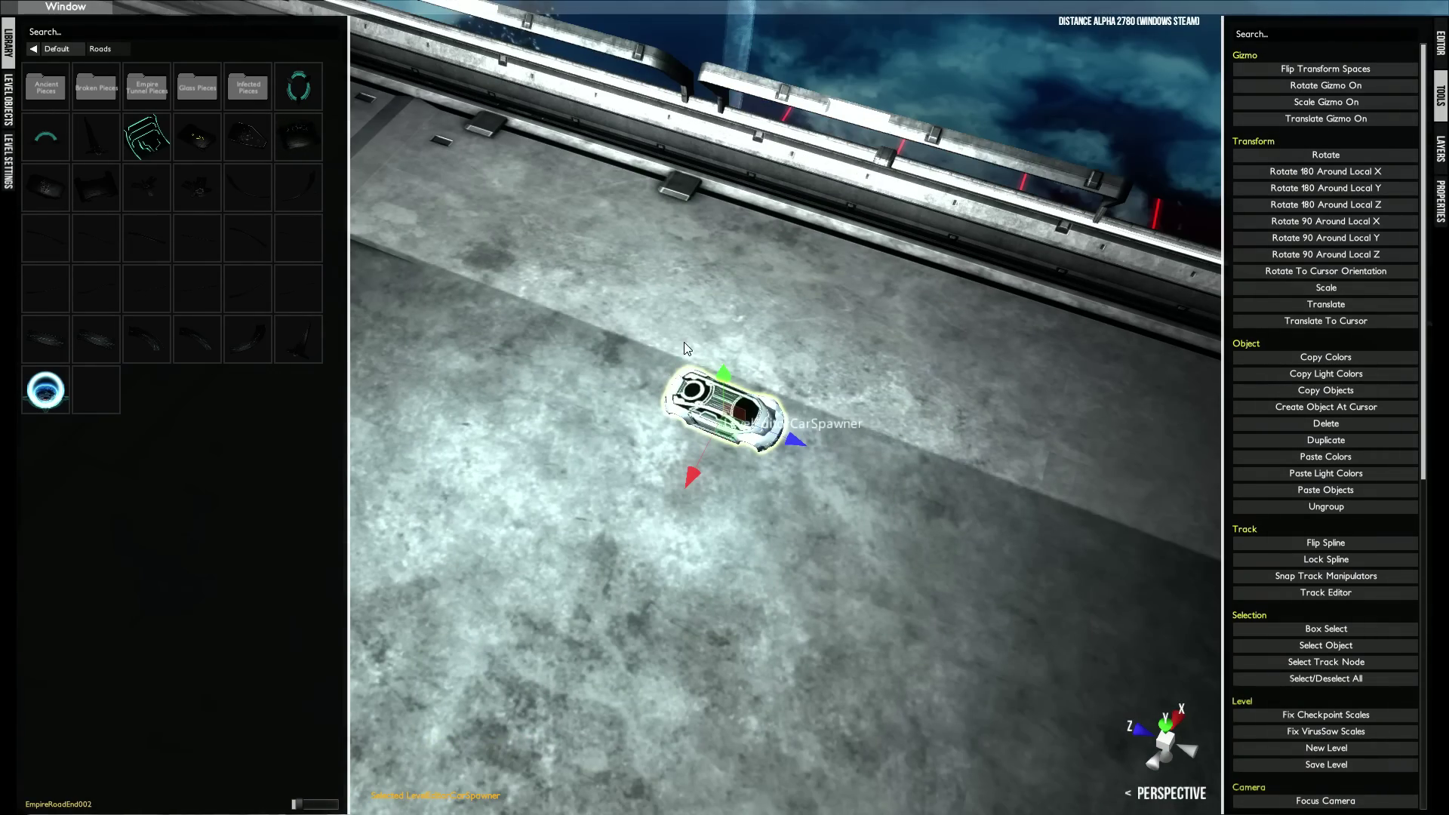
{"action": "key", "text": "Delete"}
- Place the 3D cursor on the lower part of the upward slope and create a LevelEditorCarSpawner there
{"action": "scroll", "coordinate": [712, 400], "scroll_direction": "down", "scroll_amount": 10}
{"action": "left_click_drag", "start_coordinate": [930, 385], "coordinate": [1141, 349], "text": "alt"}
{"action": "middle_click_drag", "start_coordinate": [1142, 349], "coordinate": [717, 286]}
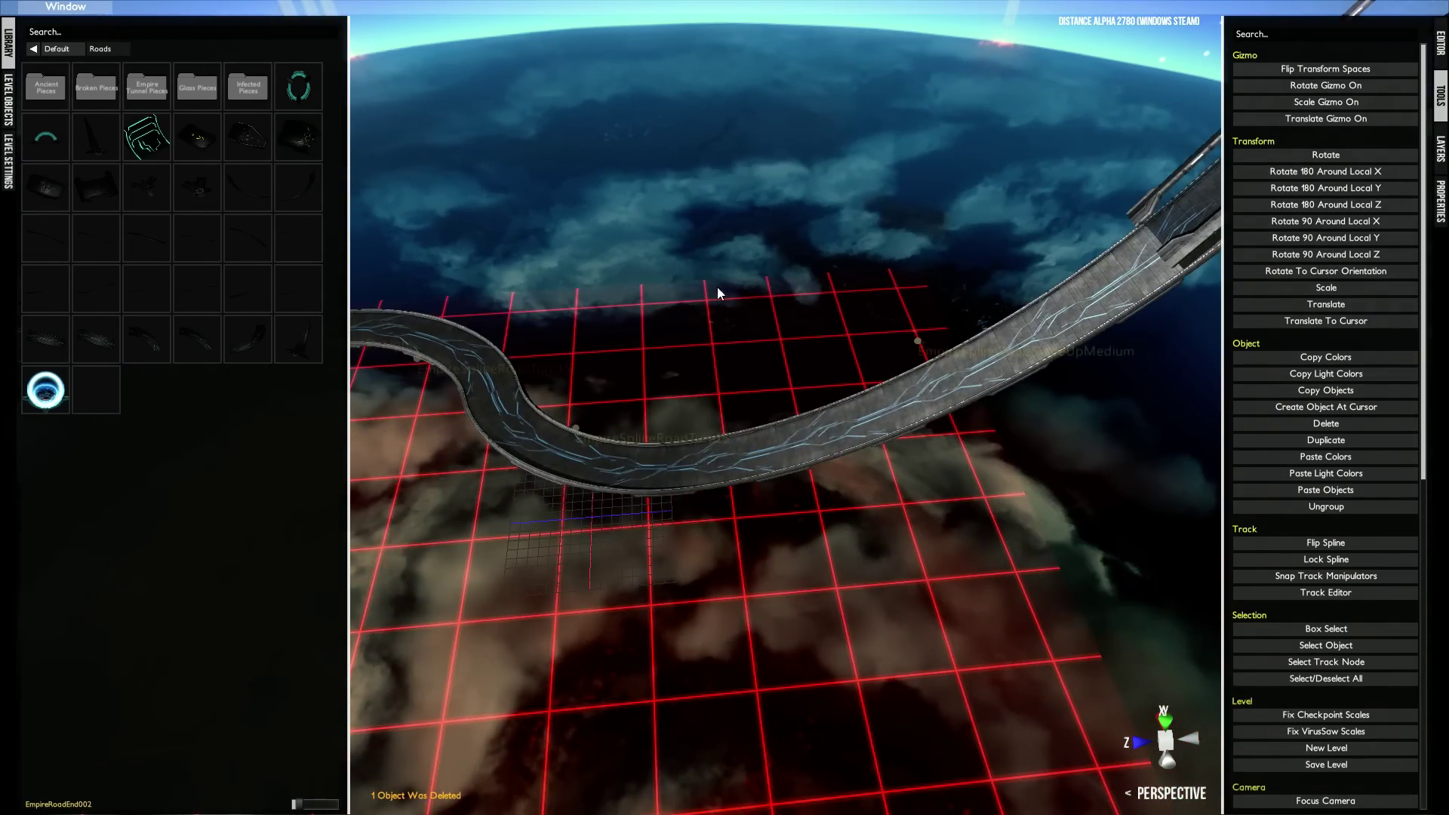
{"action": "left_click_drag", "start_coordinate": [717, 287], "coordinate": [1033, 291], "text": "alt"}
{"action": "right_click", "coordinate": [1032, 292]}
{"action": "right_click", "coordinate": [973, 278]}
{"action": "middle_click_drag", "start_coordinate": [991, 276], "coordinate": [755, 516]}
{"action": "right_click", "coordinate": [712, 521]}
{"action": "right_click", "coordinate": [742, 519]}
{"action": "left_click", "coordinate": [57, 49]}
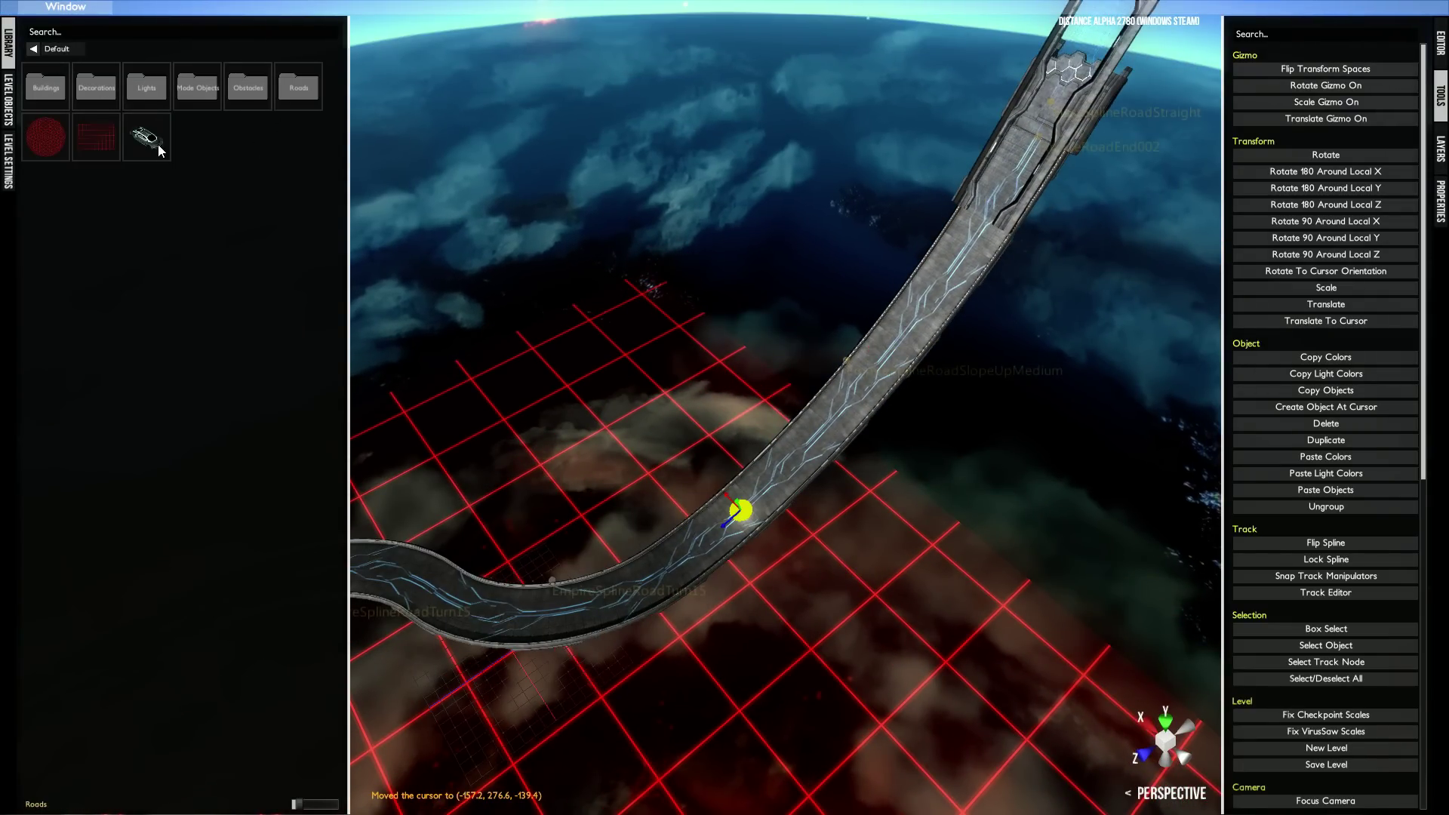
{"action": "double_click", "coordinate": [160, 151]}
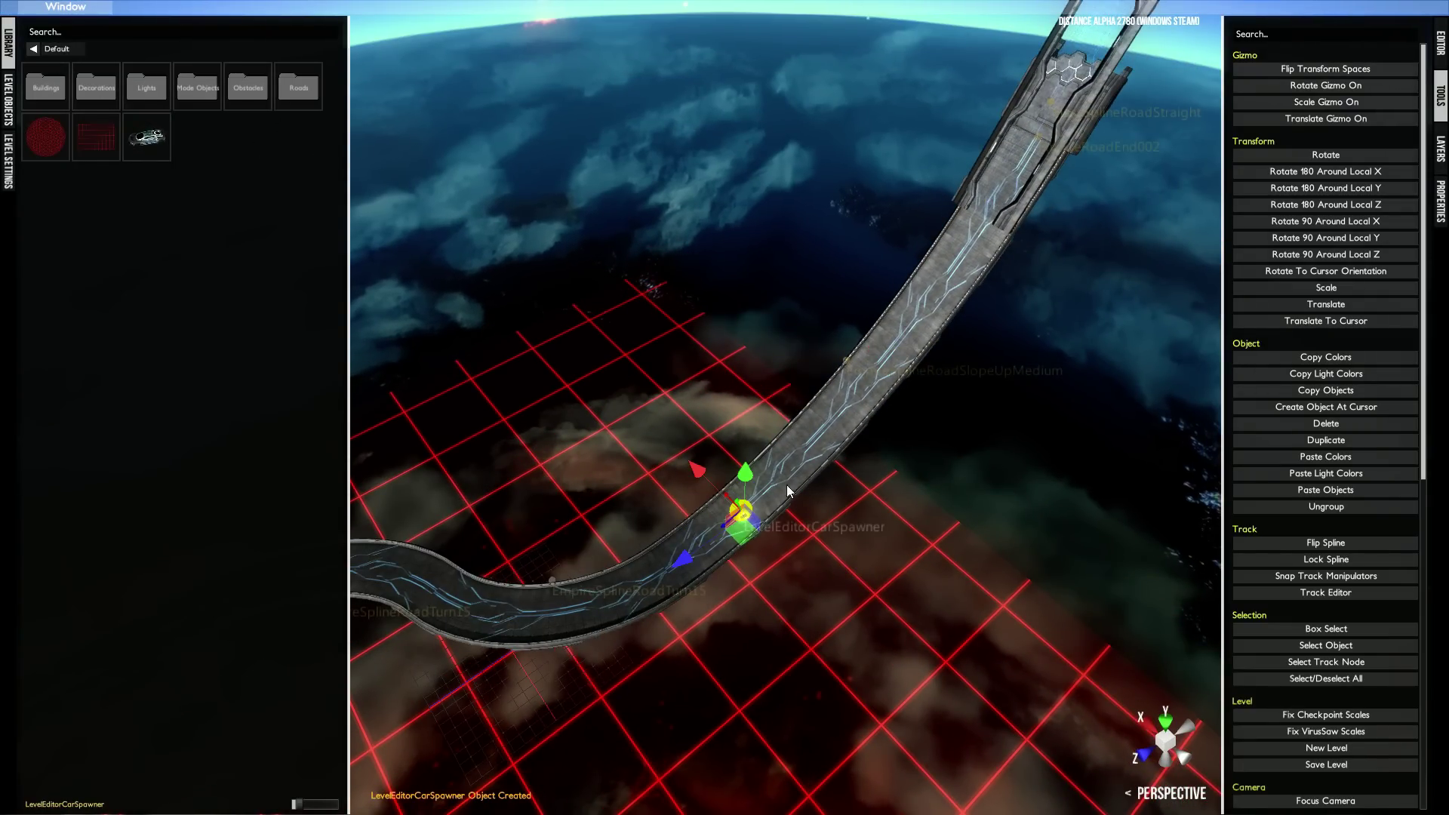
- Set the 3D cursor slightly farther up the slope and move the already placed car spawner to it
{"action": "right_click", "coordinate": [797, 461]}
{"action": "double_click", "coordinate": [160, 147]}
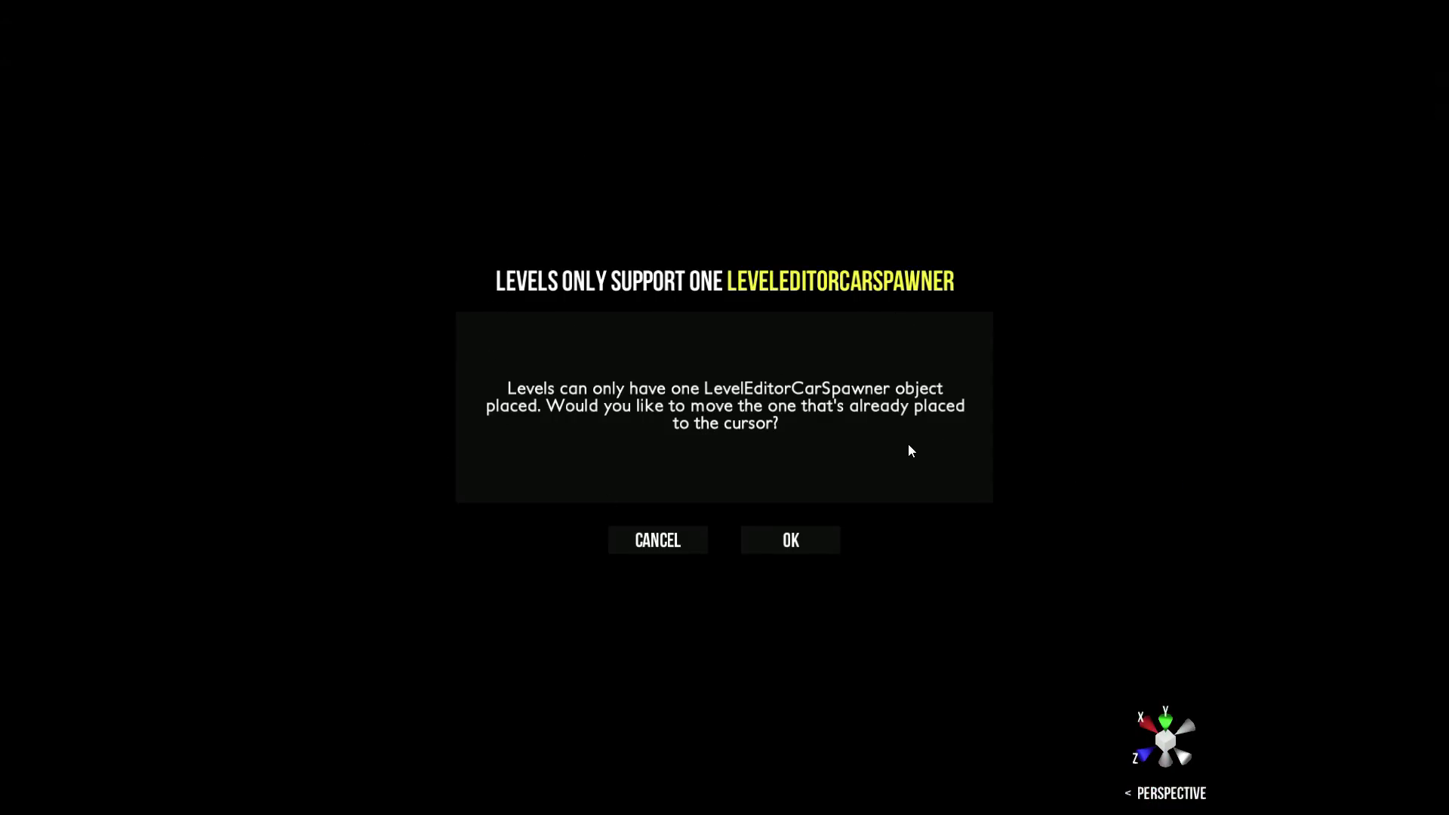
{"action": "left_click", "coordinate": [826, 553]}
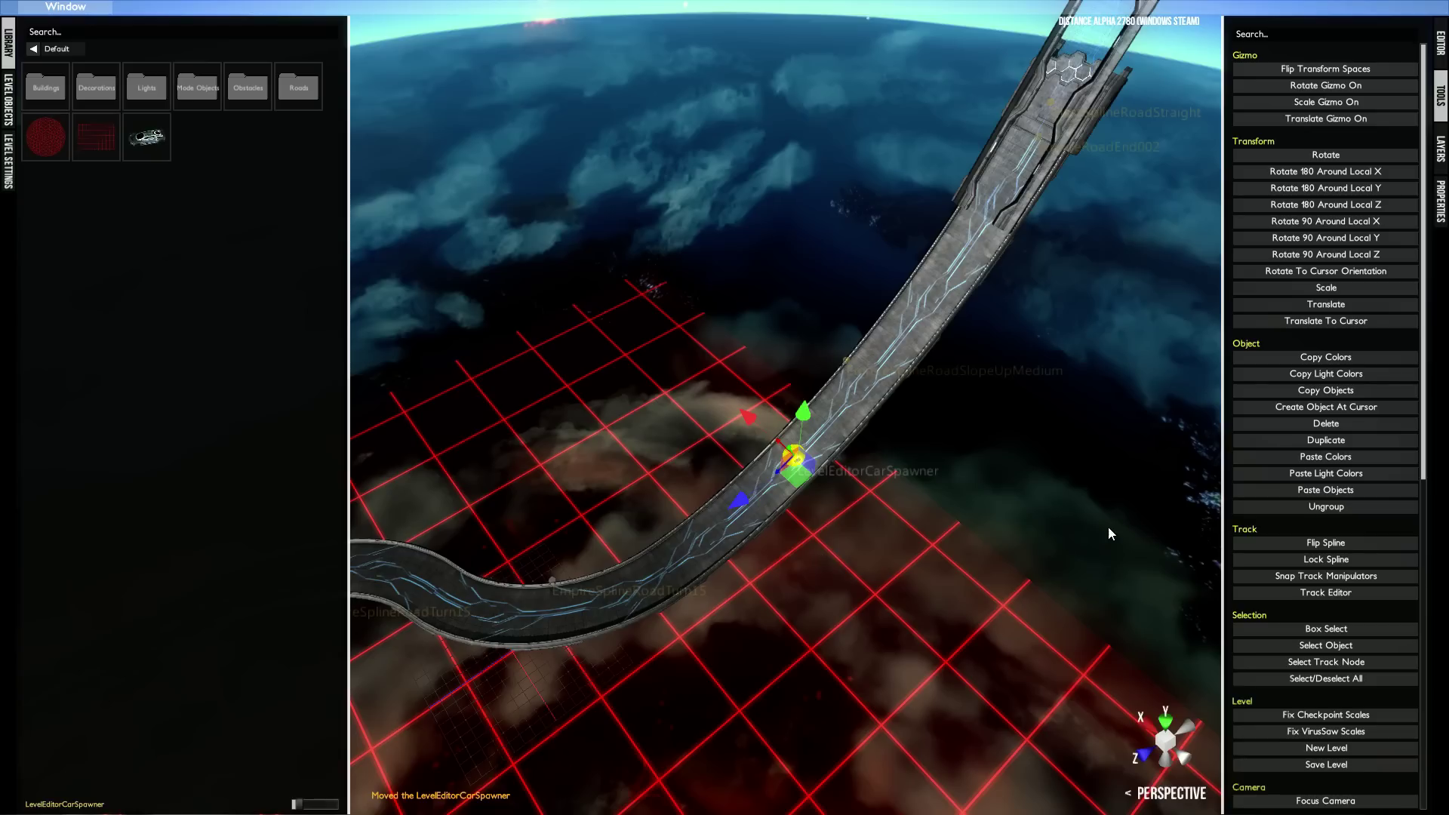
- Rotate the car spawner 180 degrees around its local Y axis so the car faces up the slope
{"action": "scroll", "coordinate": [839, 420], "scroll_direction": "up", "scroll_amount": 3}
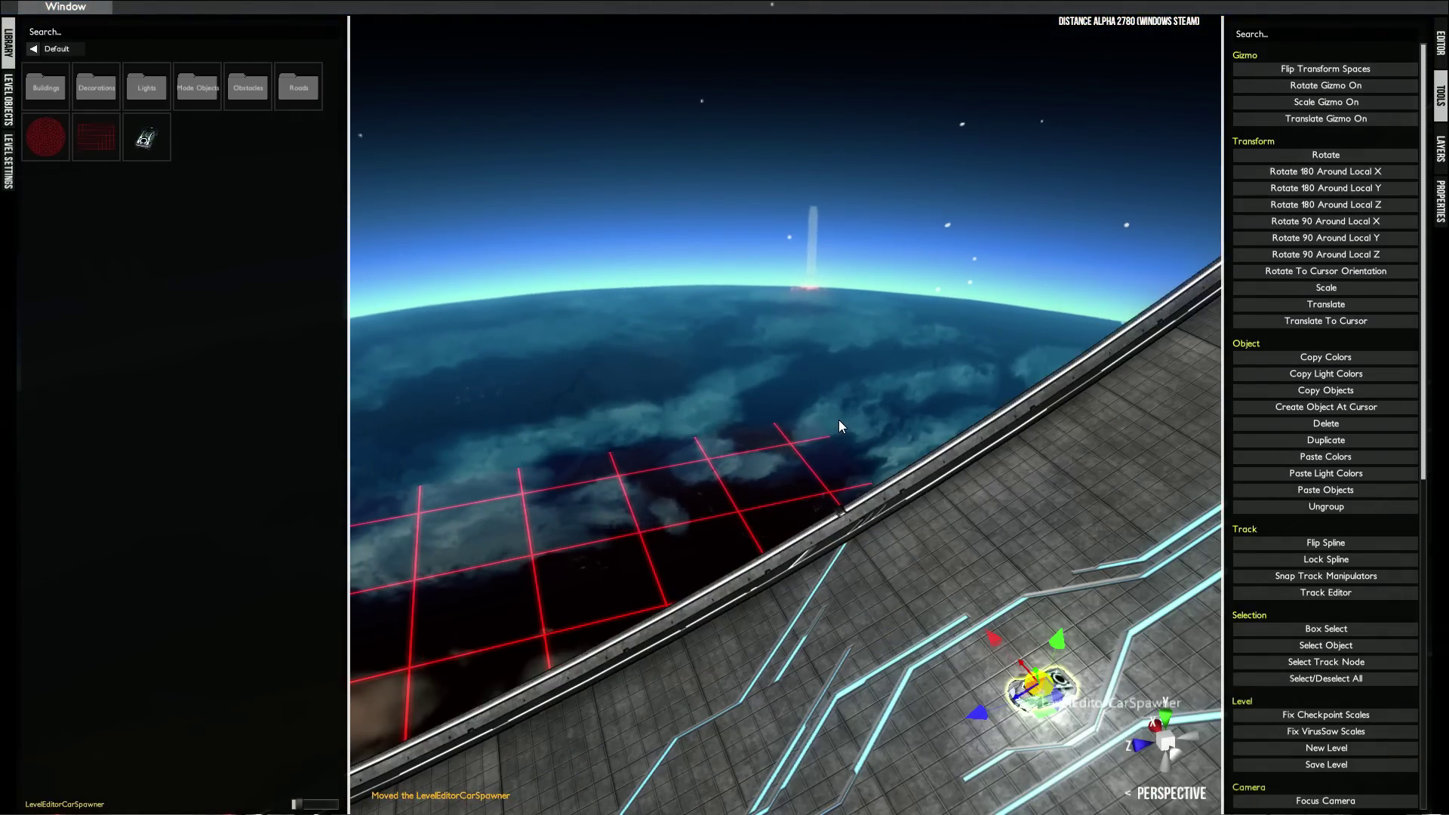
{"action": "left_click", "coordinate": [1311, 190]}
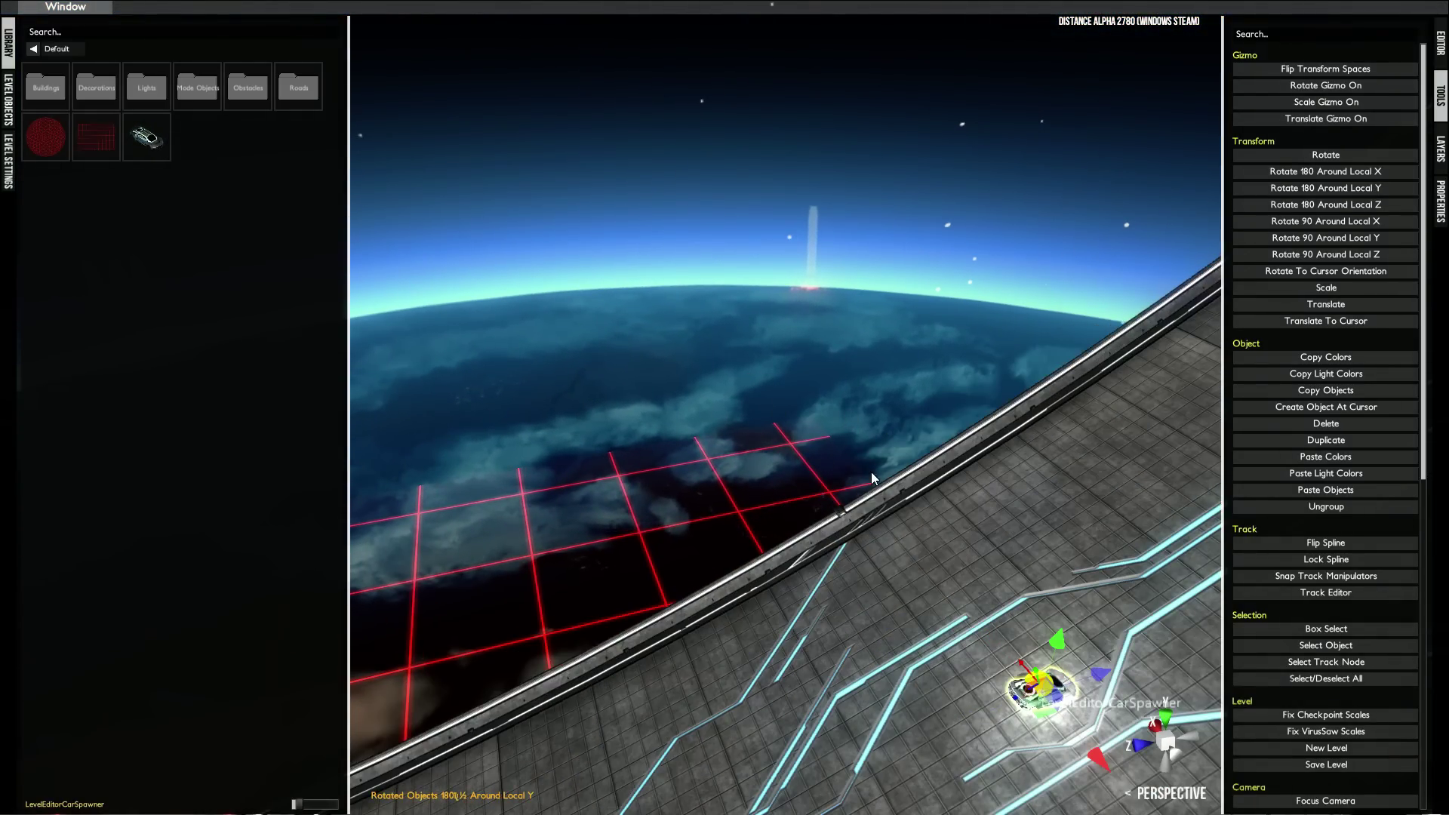
{"action": "scroll", "coordinate": [871, 474], "scroll_direction": "down", "scroll_amount": 3}
{"action": "left_click_drag", "start_coordinate": [870, 473], "coordinate": [927, 474], "text": "alt"}
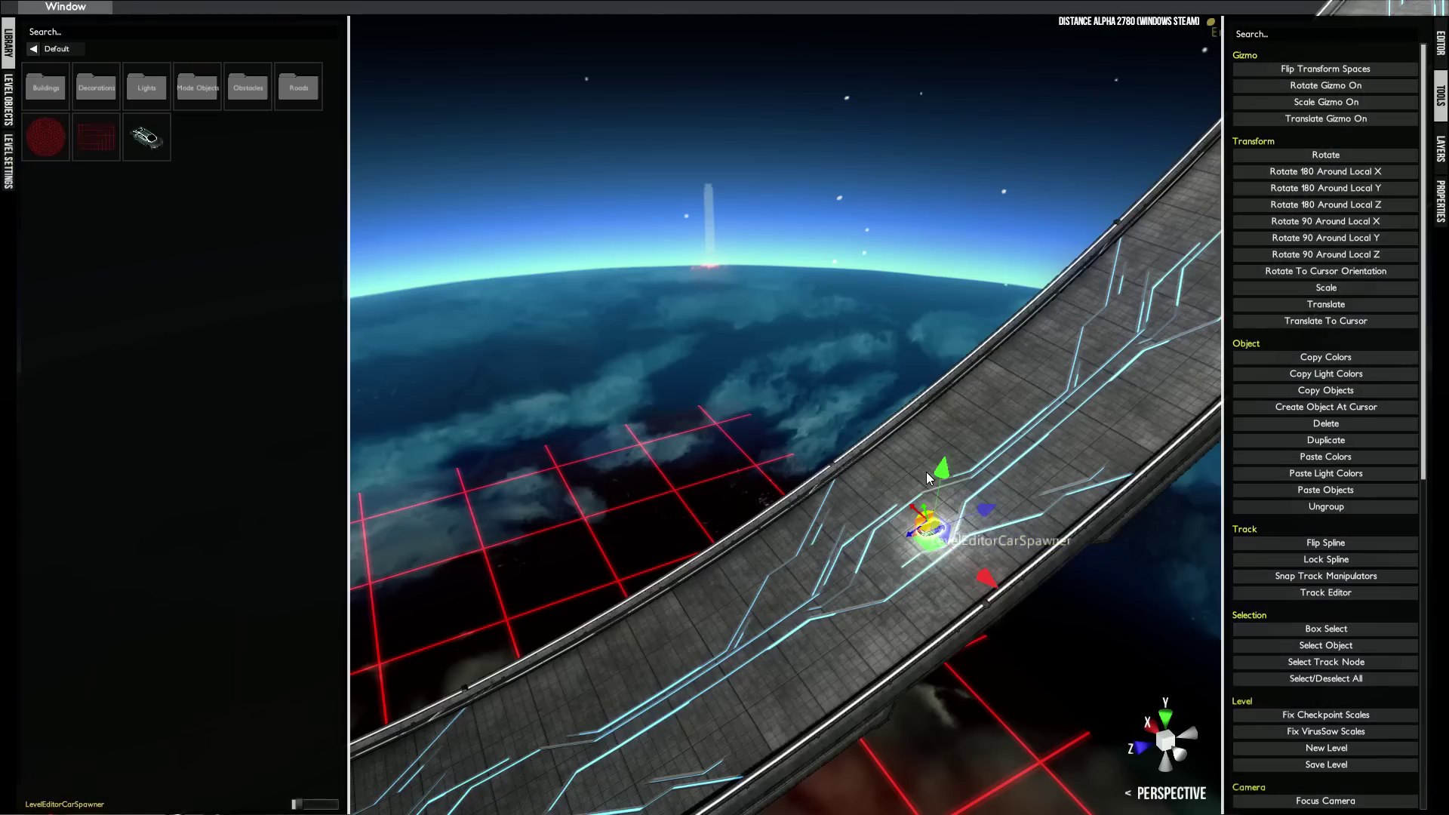
- Select the straight glass road and move it about -3.52 along its local Z axis
{"action": "left_click_drag", "start_coordinate": [904, 445], "coordinate": [913, 394], "text": "alt"}
{"action": "middle_click", "coordinate": [692, 456]}
{"action": "scroll", "coordinate": [685, 551], "scroll_direction": "down", "scroll_amount": 5}
{"action": "left_click", "coordinate": [878, 281]}
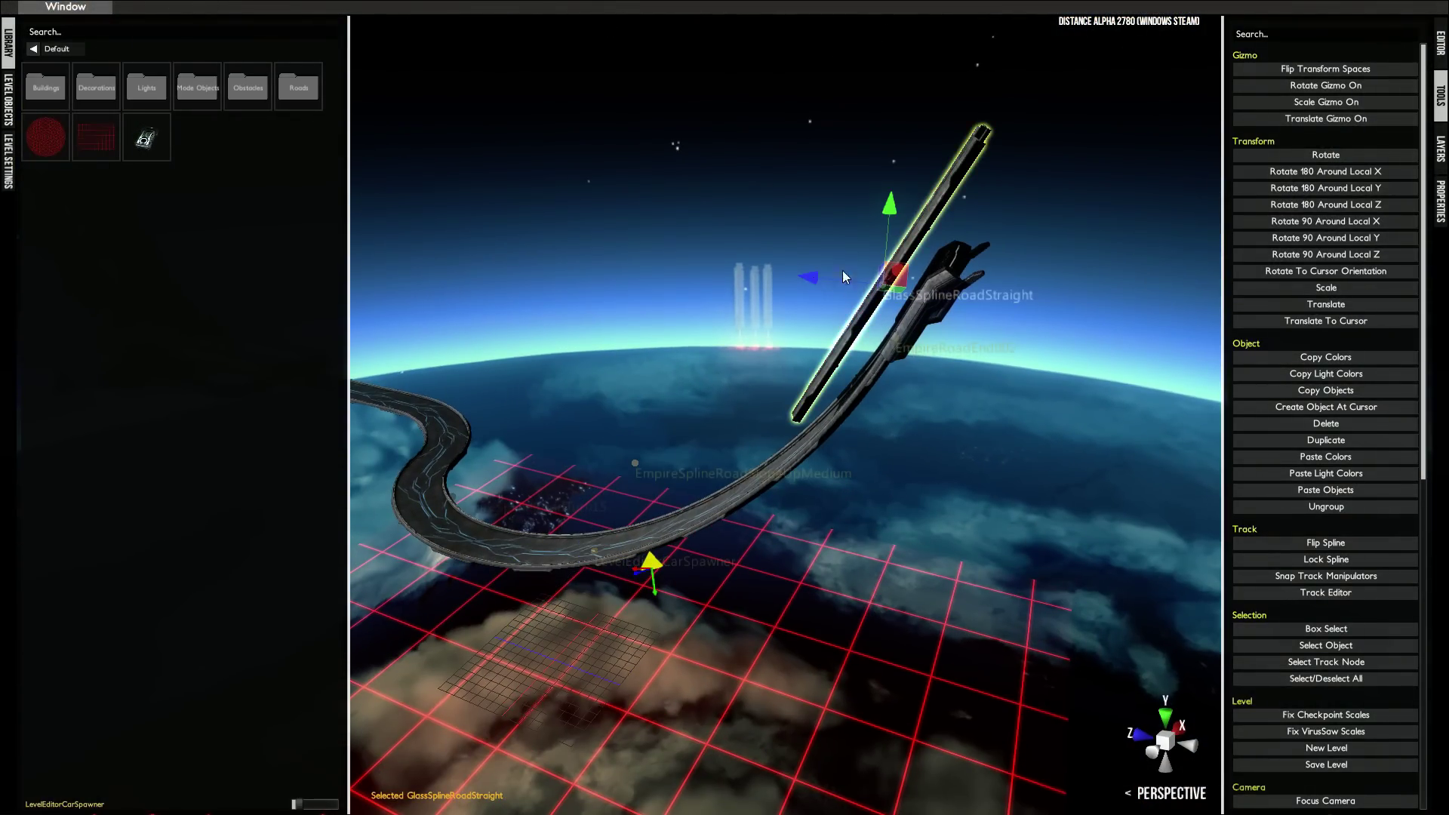
{"action": "left_click_drag", "start_coordinate": [823, 276], "coordinate": [818, 278]}
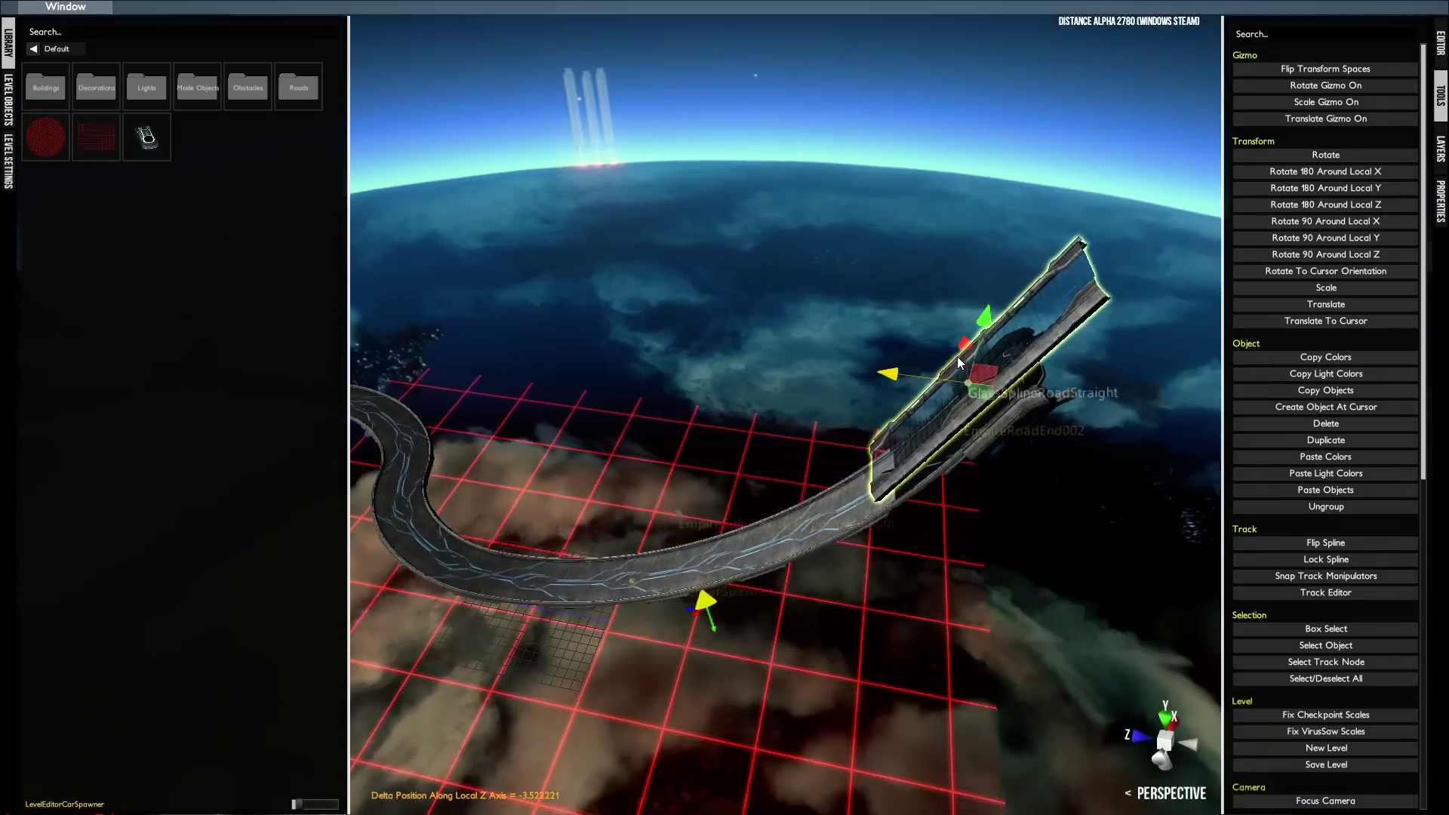
- Select the glass road's upper end node and attach another GlassSplineRoadStraight from the Glass Piece library
{"action": "left_click_drag", "start_coordinate": [957, 357], "coordinate": [925, 305], "text": "alt"}
{"action": "middle_click_drag", "start_coordinate": [924, 306], "coordinate": [807, 475], "text": "alt"}
{"action": "key", "text": "n"}
{"action": "left_click", "coordinate": [776, 470]}
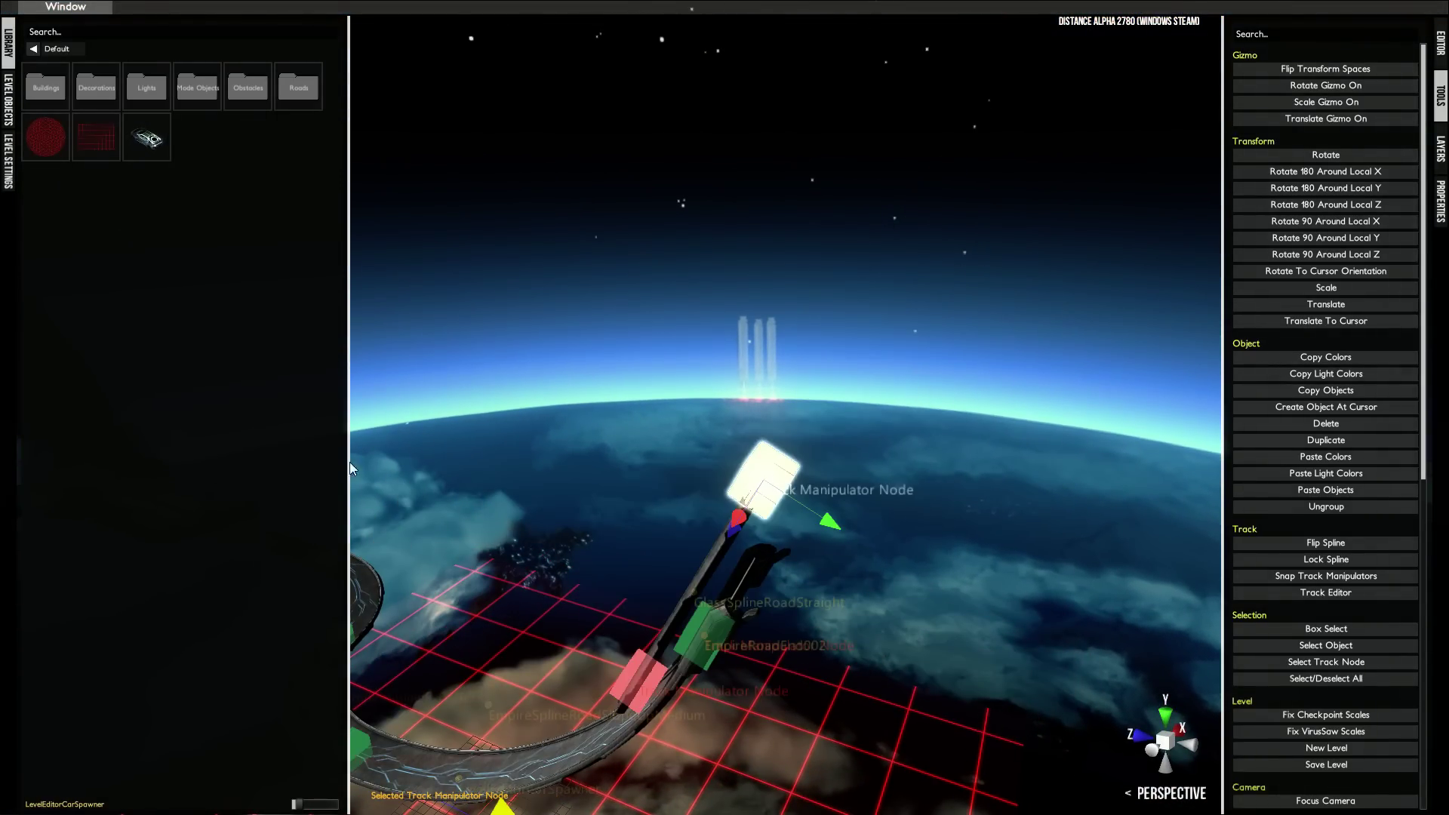
{"action": "left_click", "coordinate": [286, 93]}
{"action": "left_click", "coordinate": [190, 89]}
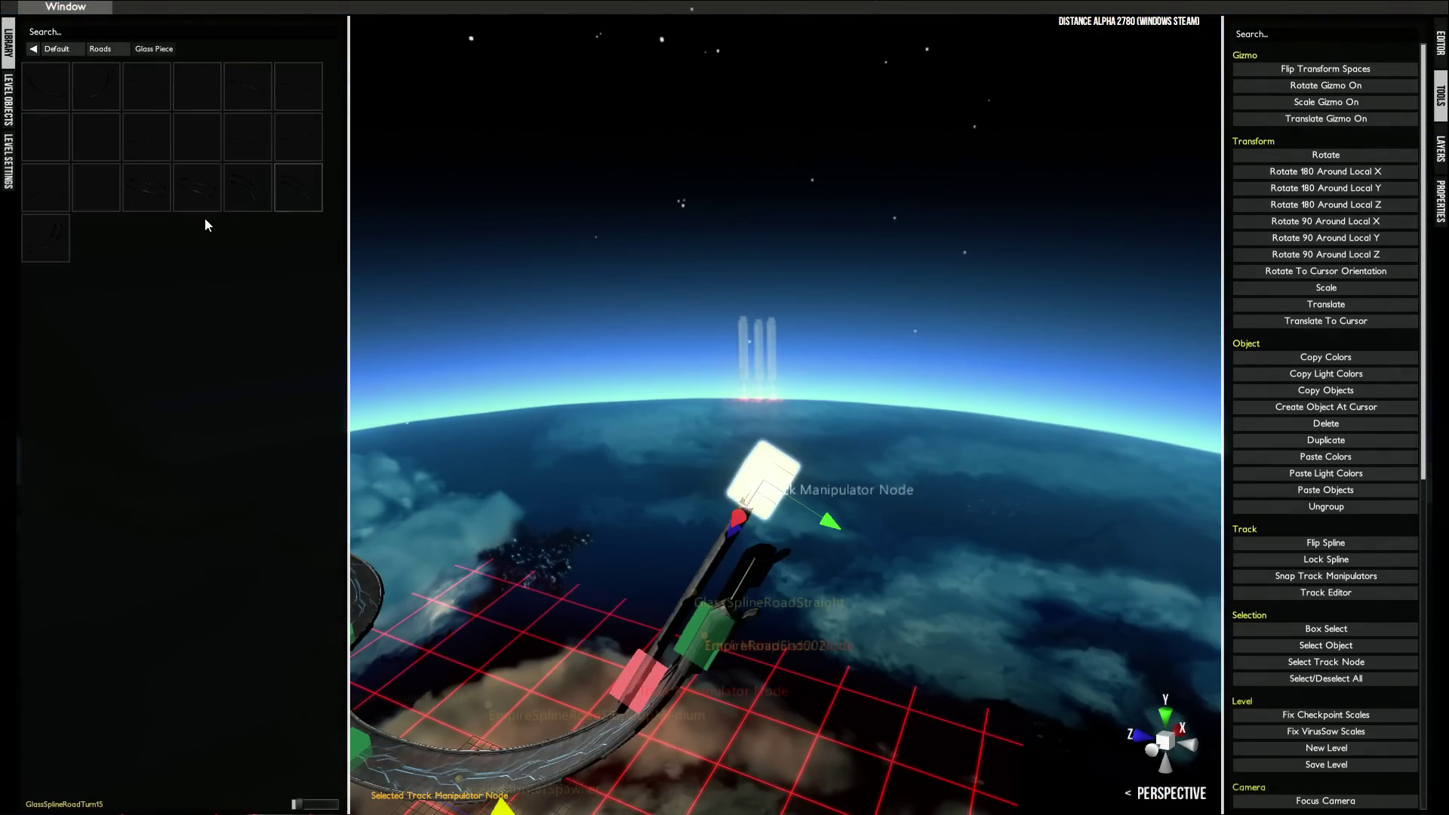
{"action": "left_click", "coordinate": [165, 193]}
- Attach a GlassSplineRoadSlopeUpSteep piece to the open end node of the extended glass road
{"action": "scroll", "coordinate": [843, 256], "scroll_direction": "down", "scroll_amount": 3}
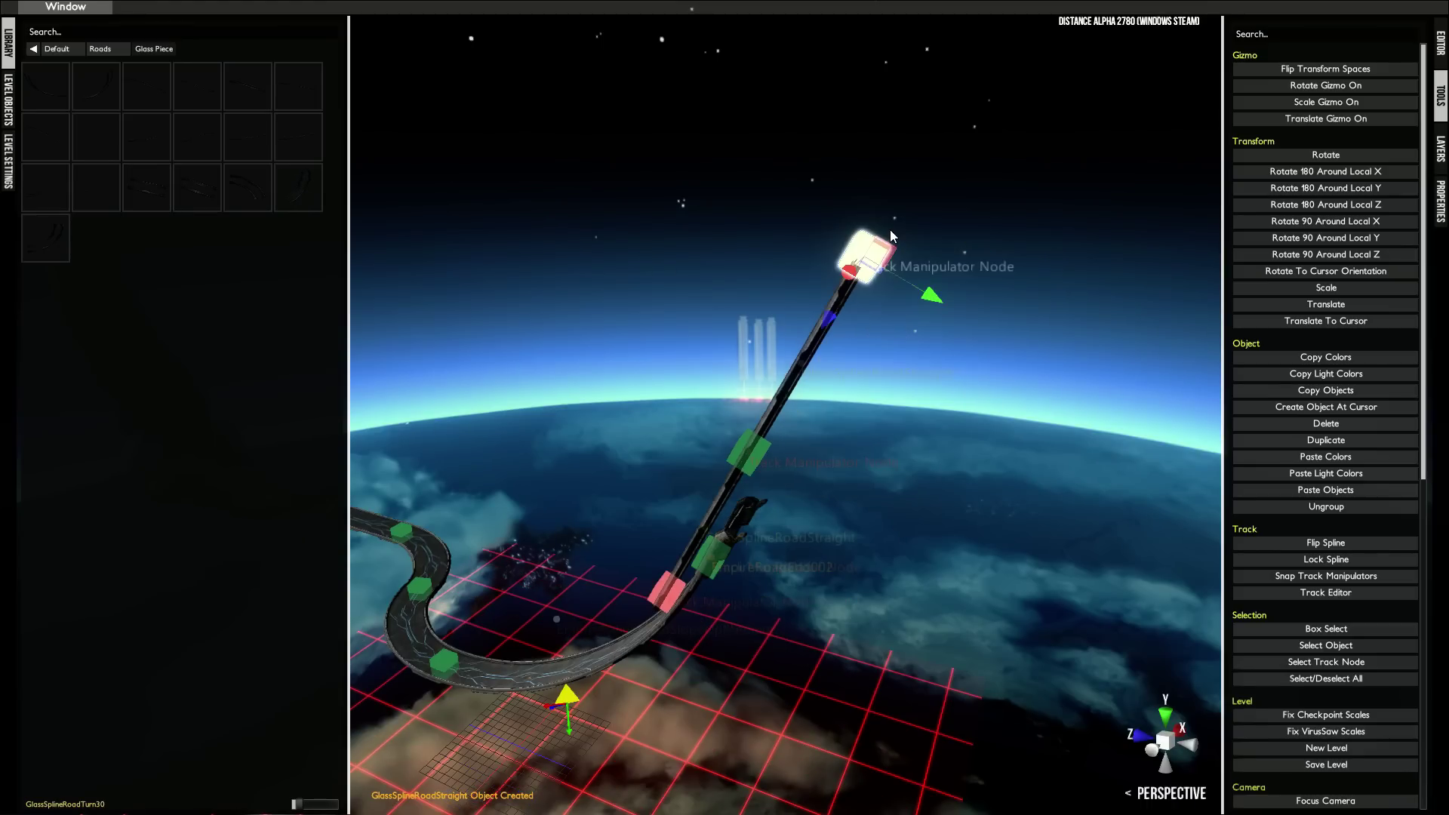
{"action": "middle_click_drag", "start_coordinate": [843, 256], "coordinate": [713, 356]}
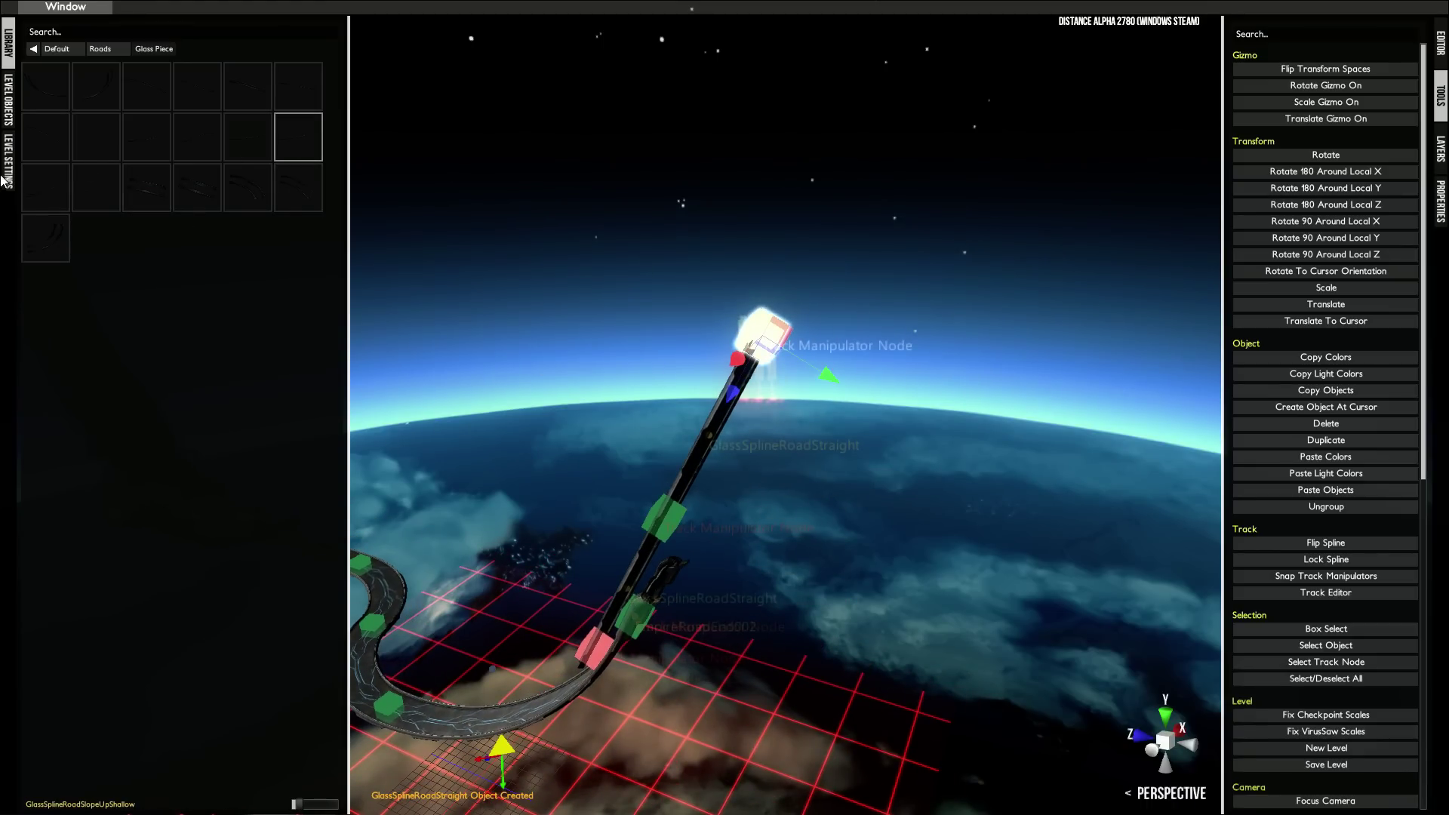
{"action": "left_click", "coordinate": [33, 178]}
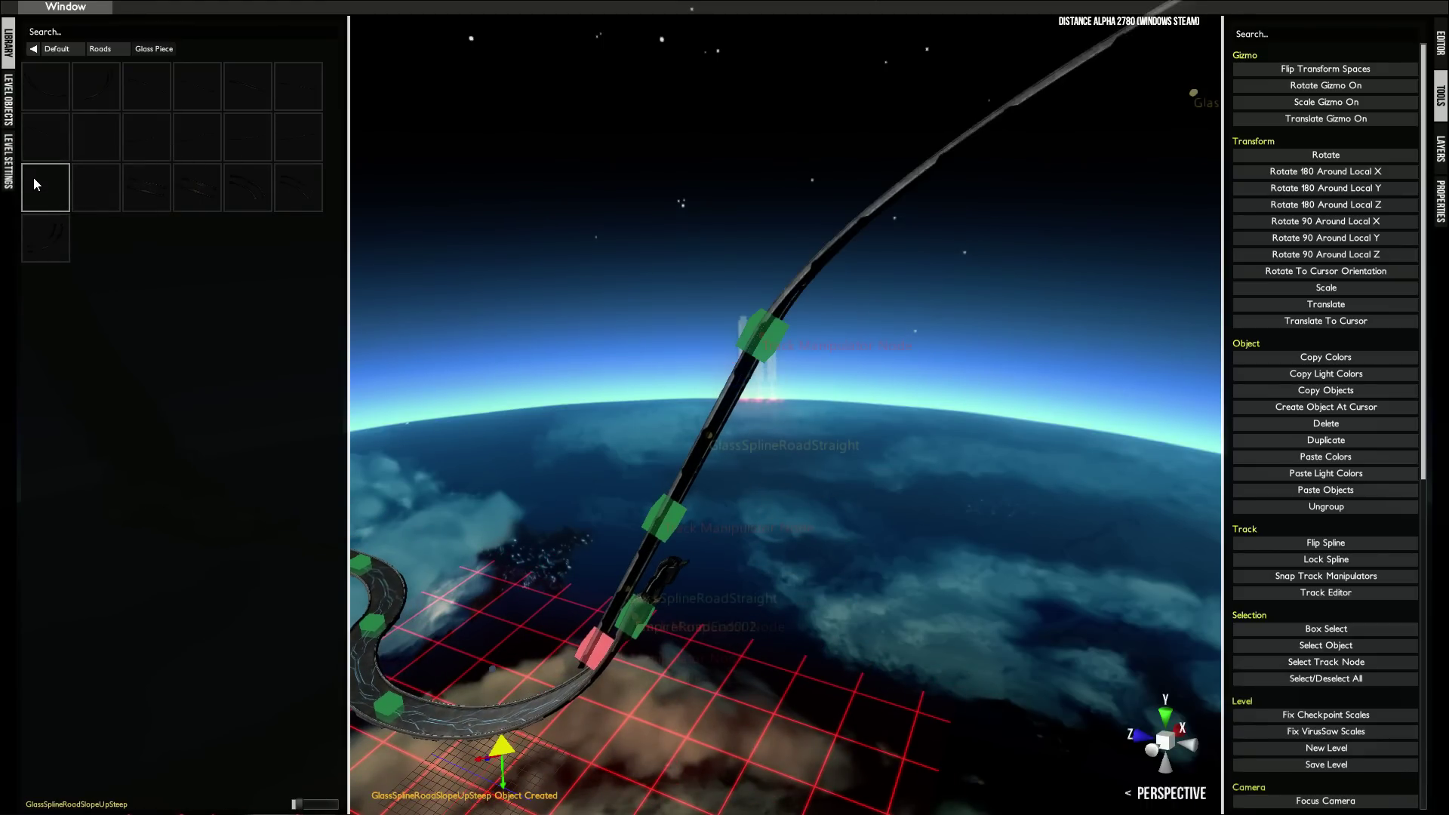
- Select the EmpireSplineRoadSlopeUpMedium piece and enable its UpdateAllLinks and Locked properties
{"action": "scroll", "coordinate": [830, 243], "scroll_direction": "down", "scroll_amount": 2}
{"action": "scroll", "coordinate": [808, 260], "scroll_direction": "down", "scroll_amount": 2}
{"action": "middle_click_drag", "start_coordinate": [799, 261], "coordinate": [739, 243]}
{"action": "key", "text": "e"}
{"action": "left_click", "coordinate": [860, 283]}
{"action": "middle_click_drag", "start_coordinate": [860, 283], "coordinate": [732, 519]}
{"action": "left_click", "coordinate": [732, 519]}
{"action": "left_click", "coordinate": [1439, 207]}
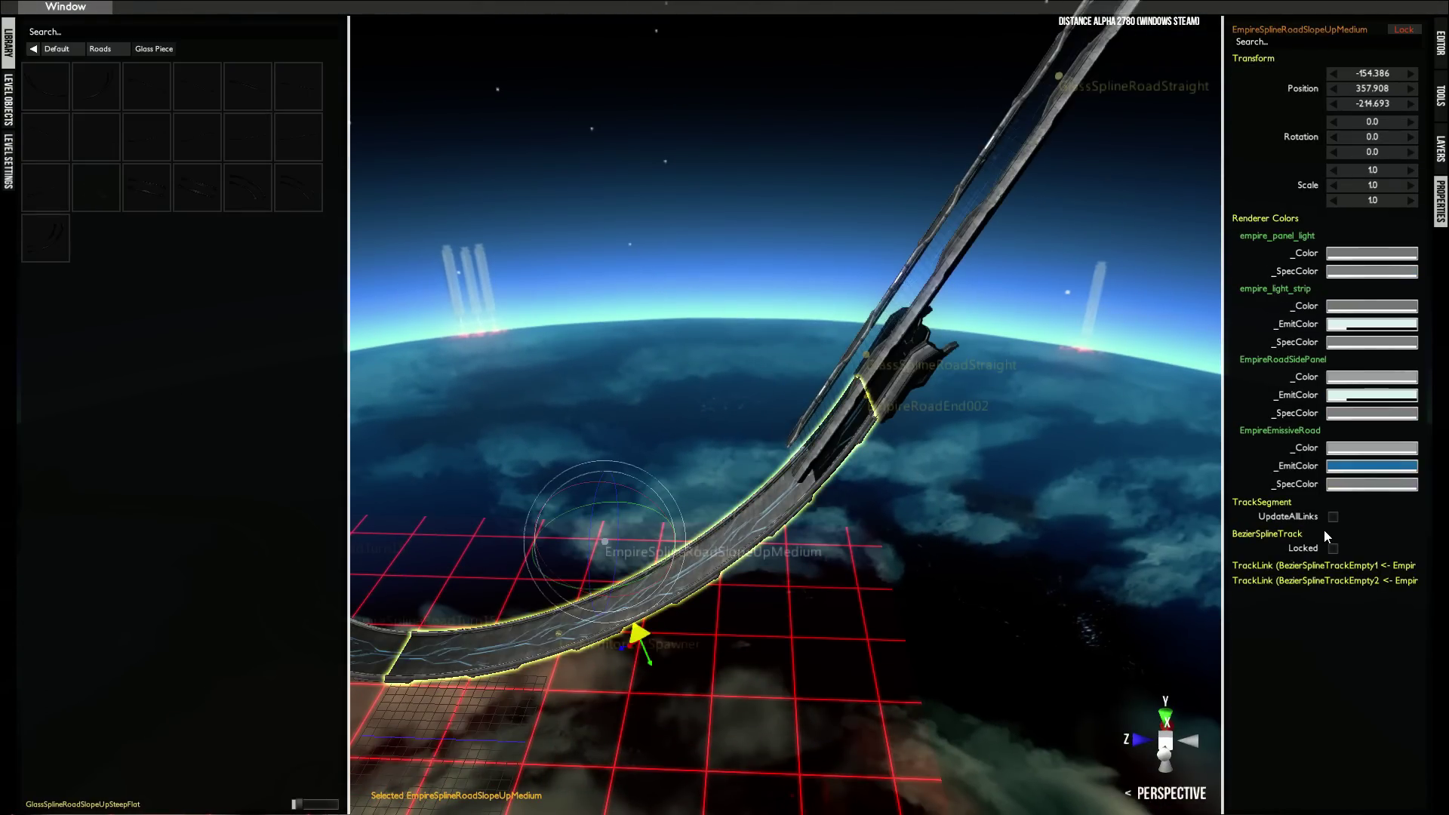
{"action": "key", "text": "Escape"}
{"action": "left_click", "coordinate": [1443, 221]}
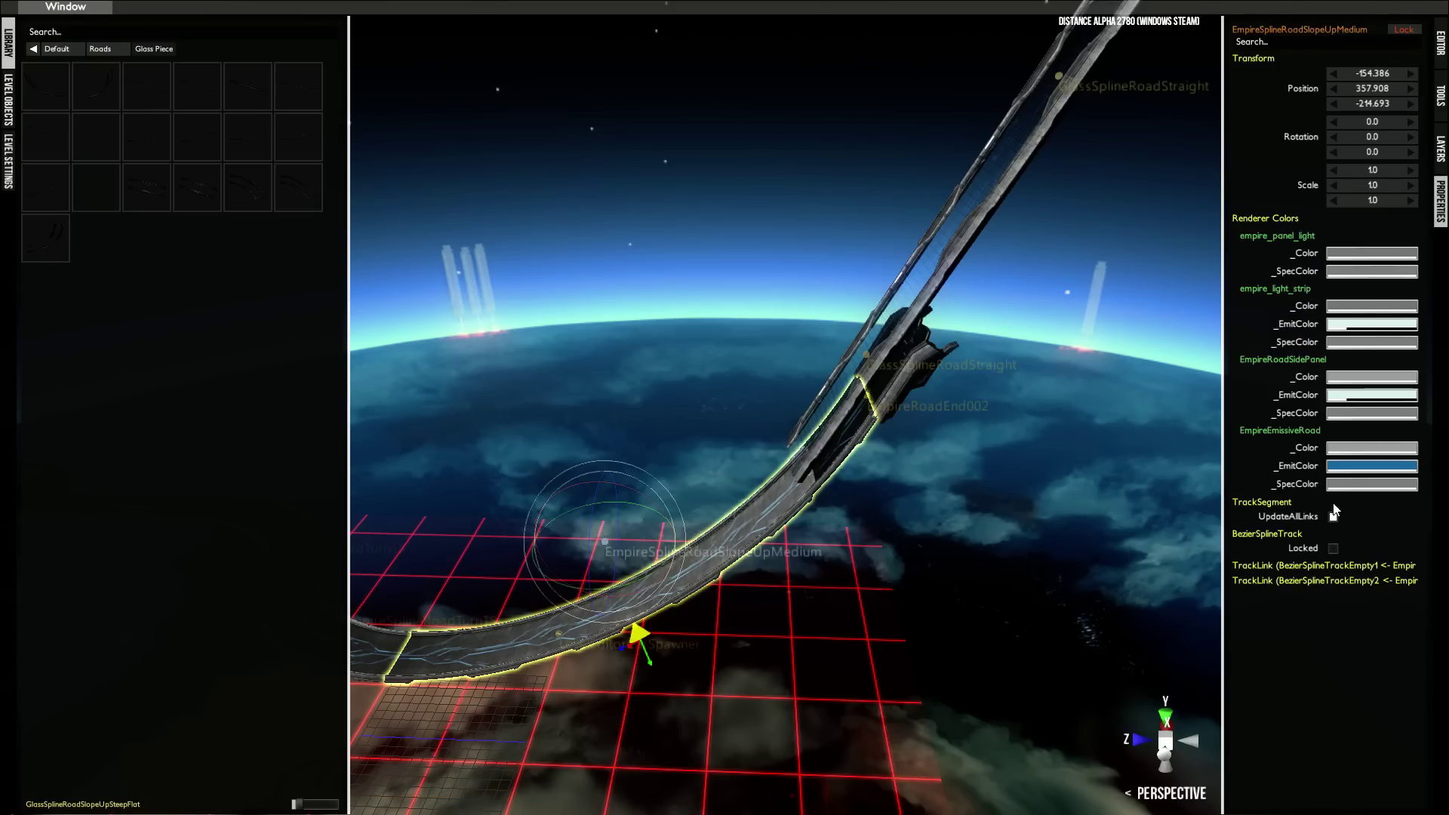
{"action": "left_click", "coordinate": [1331, 549]}
- Select the far end node of the GlassSplineRoadSlopeUpSteep piece and lower it along its local Y axis to a height of about 821.4
{"action": "right_click_drag", "start_coordinate": [900, 374], "coordinate": [847, 552]}
{"action": "scroll", "coordinate": [800, 543], "scroll_direction": "down", "scroll_amount": 3}
{"action": "scroll", "coordinate": [759, 538], "scroll_direction": "down", "scroll_amount": 3}
{"action": "scroll", "coordinate": [450, 560], "scroll_direction": "down", "scroll_amount": 2}
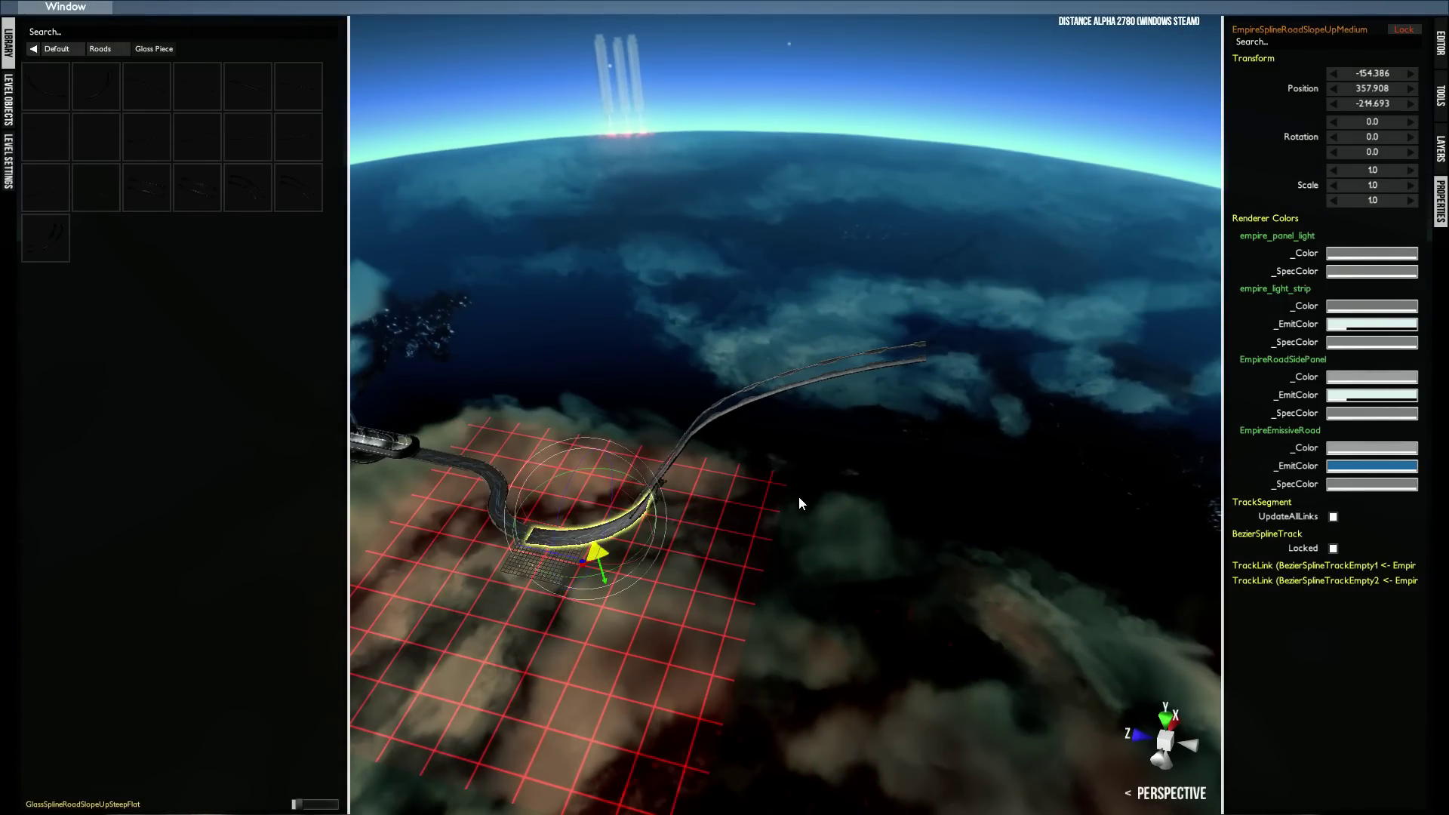
{"action": "scroll", "coordinate": [898, 457], "scroll_direction": "up", "scroll_amount": 5}
{"action": "middle_click", "coordinate": [901, 451]}
{"action": "scroll", "coordinate": [898, 439], "scroll_direction": "down", "scroll_amount": 3}
{"action": "right_click_drag", "start_coordinate": [898, 439], "coordinate": [901, 383]}
{"action": "middle_click", "coordinate": [901, 383]}
{"action": "scroll", "coordinate": [891, 377], "scroll_direction": "down", "scroll_amount": 2}
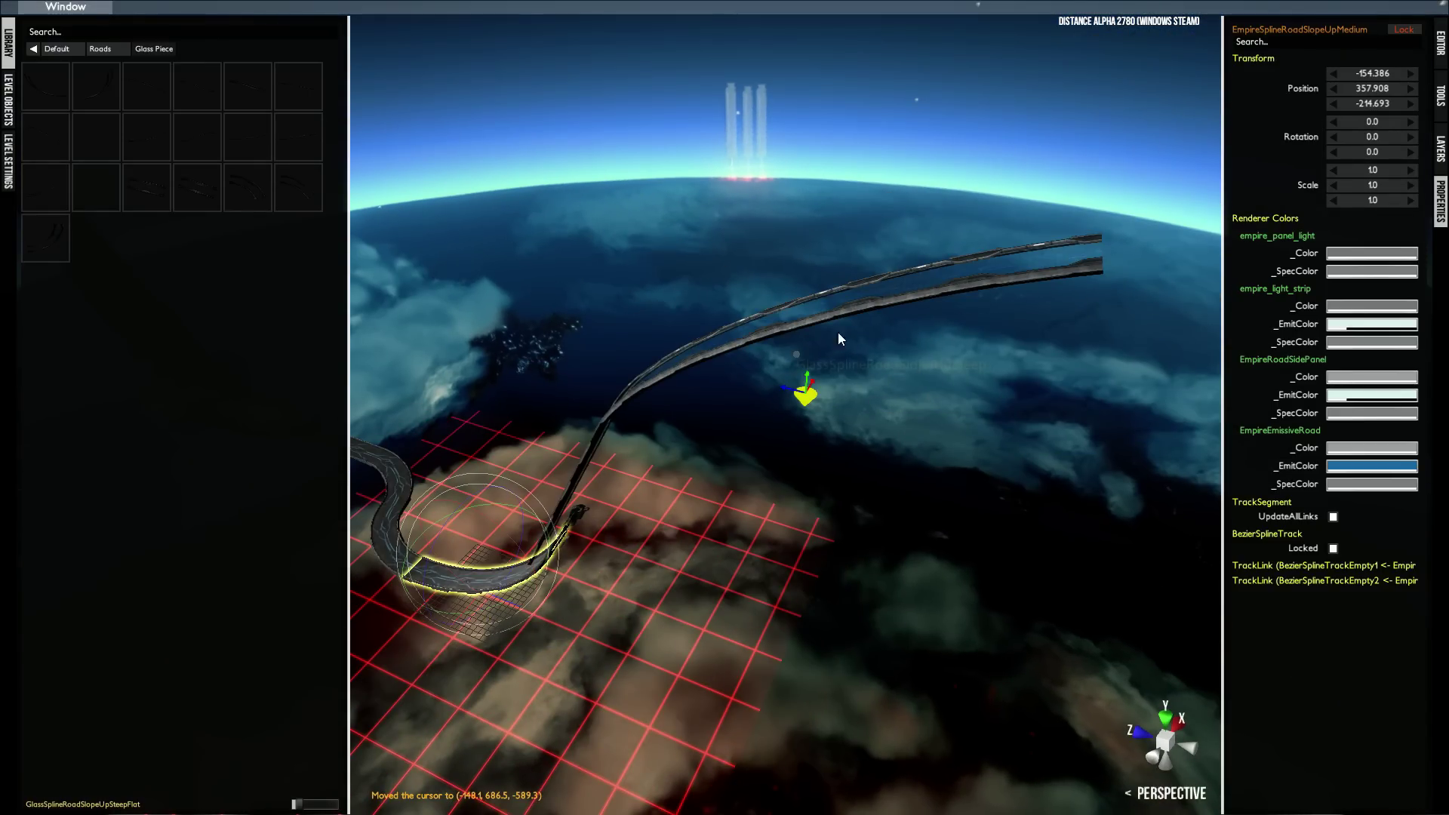
{"action": "left_click", "coordinate": [839, 327]}
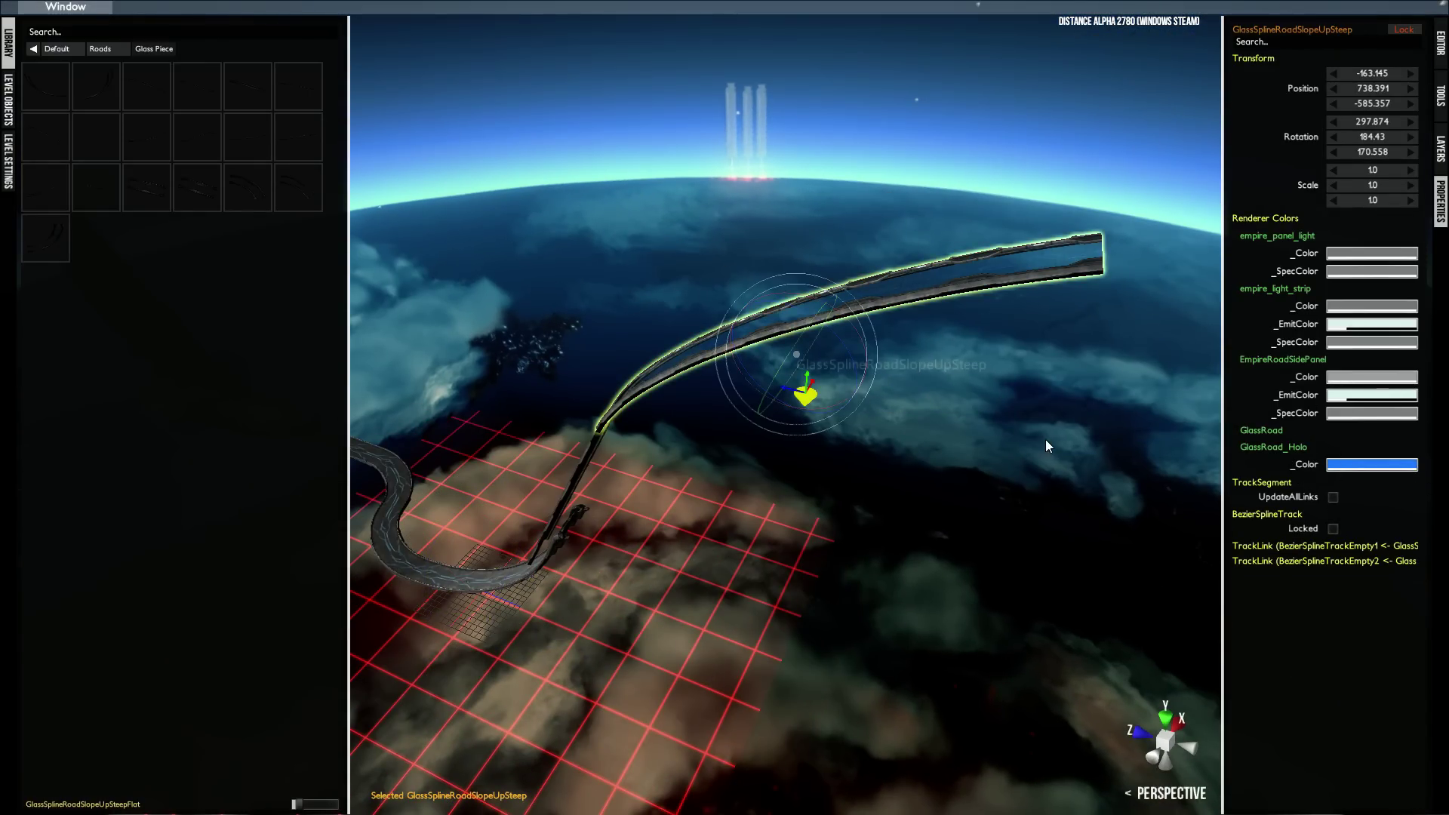
{"action": "right_click_drag", "start_coordinate": [1045, 440], "coordinate": [987, 405]}
{"action": "left_click", "coordinate": [963, 166]}
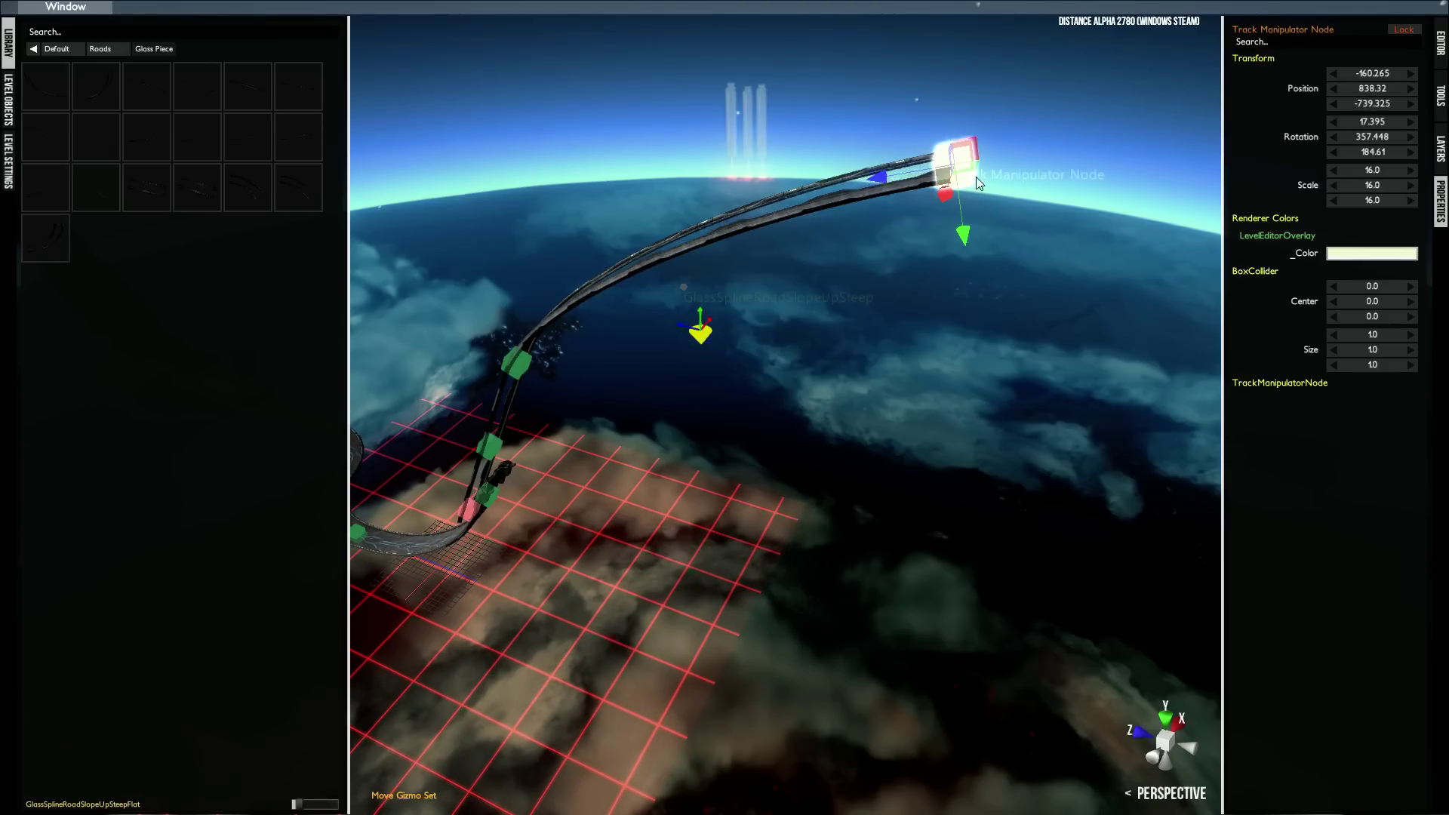
{"action": "left_click_drag", "start_coordinate": [965, 237], "coordinate": [974, 269]}
{"action": "right_click_drag", "start_coordinate": [975, 270], "coordinate": [981, 160]}
- Level the end node to an X rotation of about 0.5 and move it outward along its local Z axis to about Z -869
{"action": "key", "text": "e"}
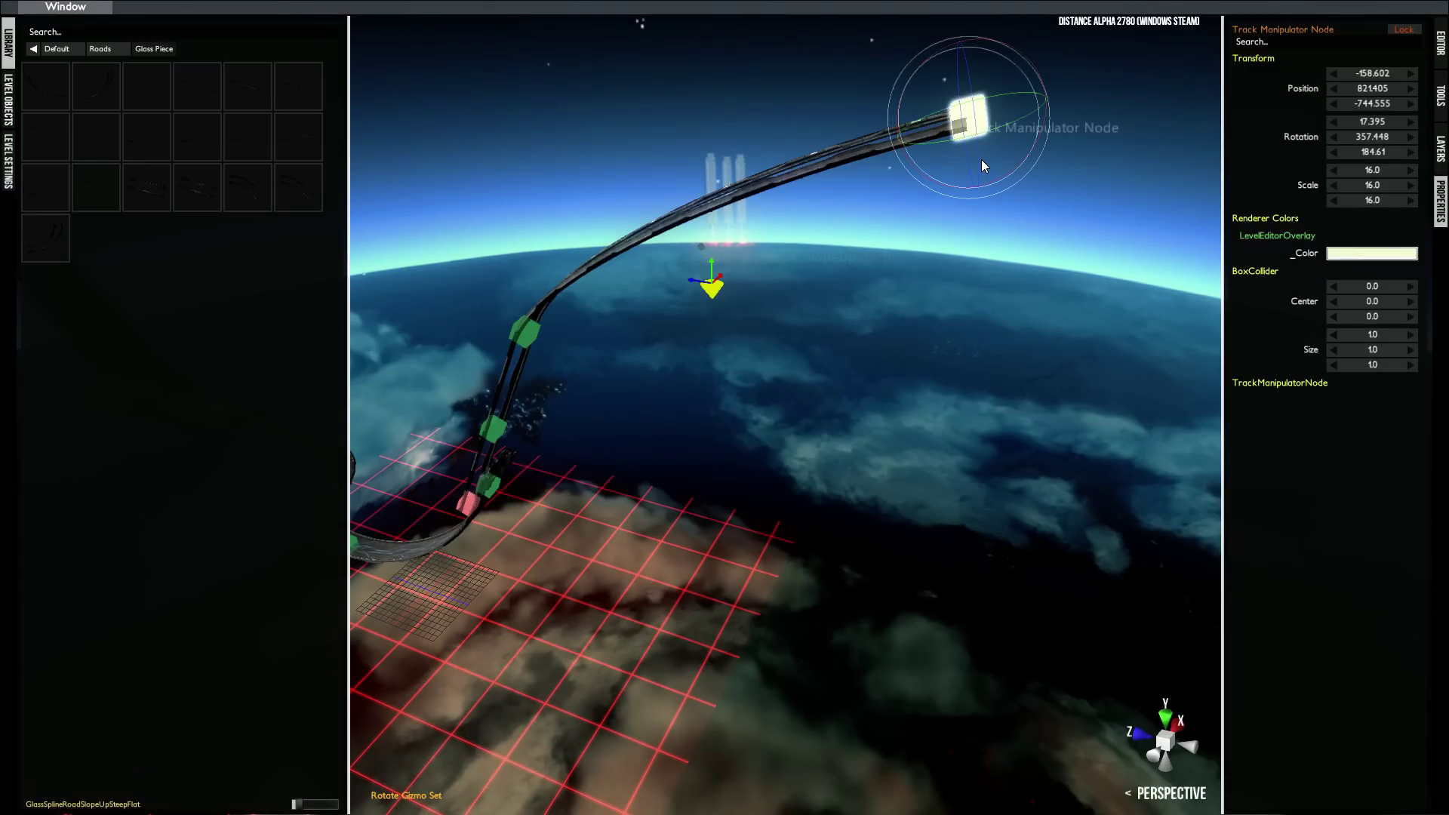
{"action": "left_click_drag", "start_coordinate": [984, 184], "coordinate": [948, 179]}
{"action": "right_click_drag", "start_coordinate": [948, 179], "coordinate": [907, 256]}
{"action": "key", "text": "w"}
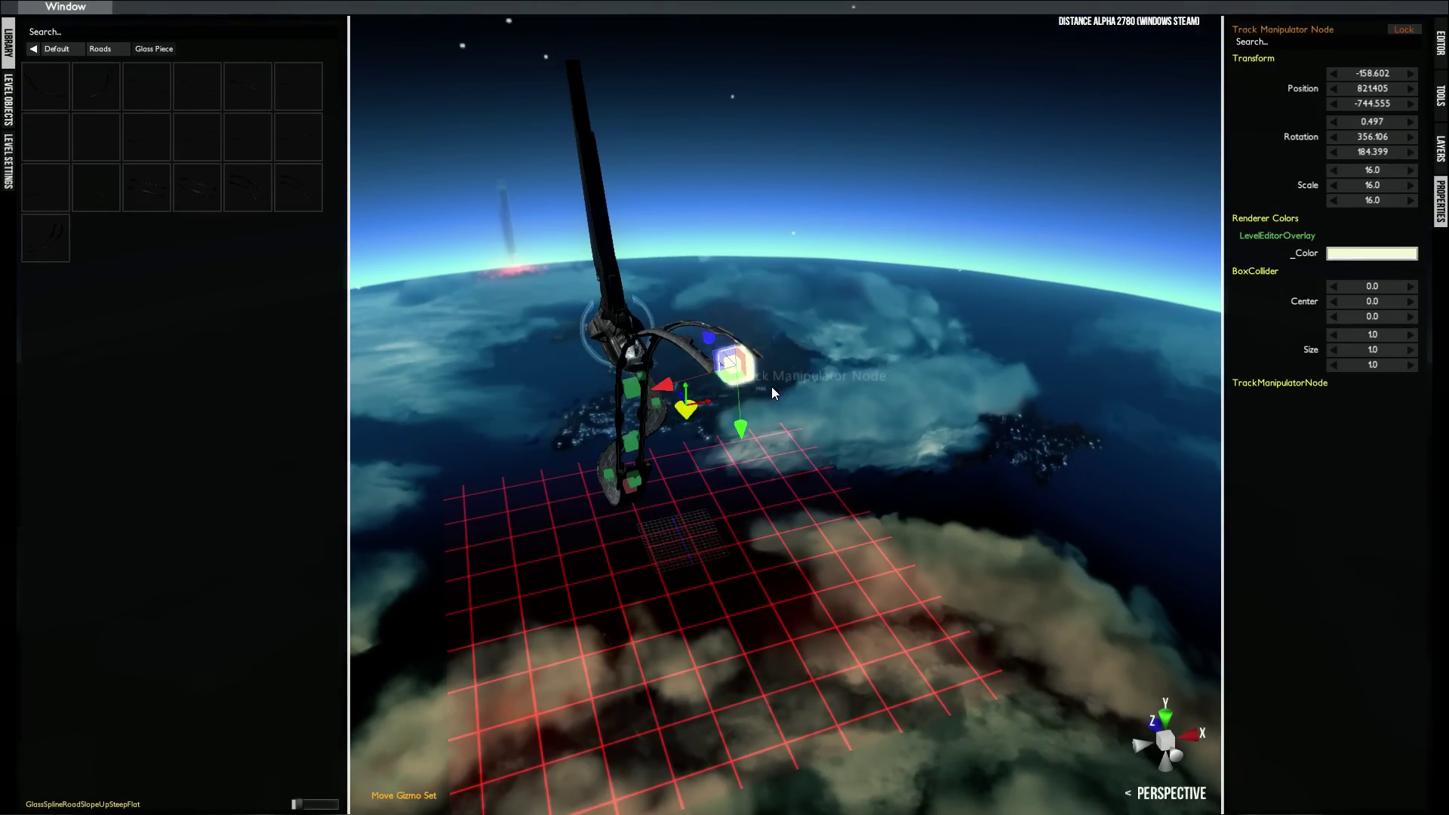
{"action": "left_click_drag", "start_coordinate": [701, 346], "coordinate": [823, 437]}
{"action": "right_click_drag", "start_coordinate": [822, 437], "coordinate": [744, 329]}
- Roll the end node 71.9 degrees around its local Z axis and extend it along local Z to about Z -1011
{"action": "key", "text": "e"}
{"action": "left_click_drag", "start_coordinate": [744, 329], "coordinate": [815, 445]}
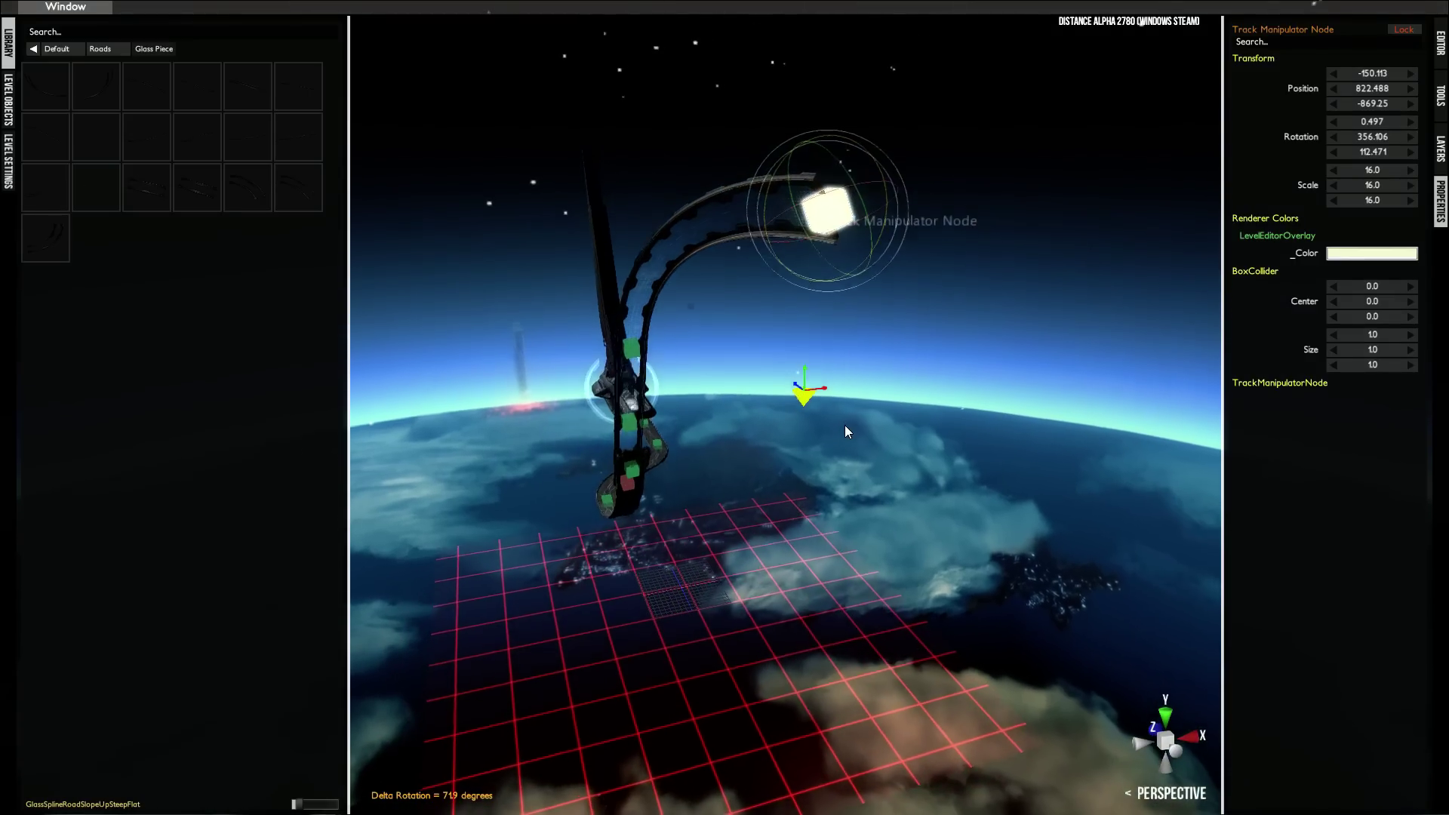
{"action": "right_click_drag", "start_coordinate": [844, 424], "coordinate": [877, 441]}
{"action": "key", "text": "w"}
{"action": "left_click_drag", "start_coordinate": [819, 454], "coordinate": [849, 549]}
- Roll the glass slope's end node 106.1 degrees around its local Z axis and back by 58.6 degrees
{"action": "key", "text": "e"}
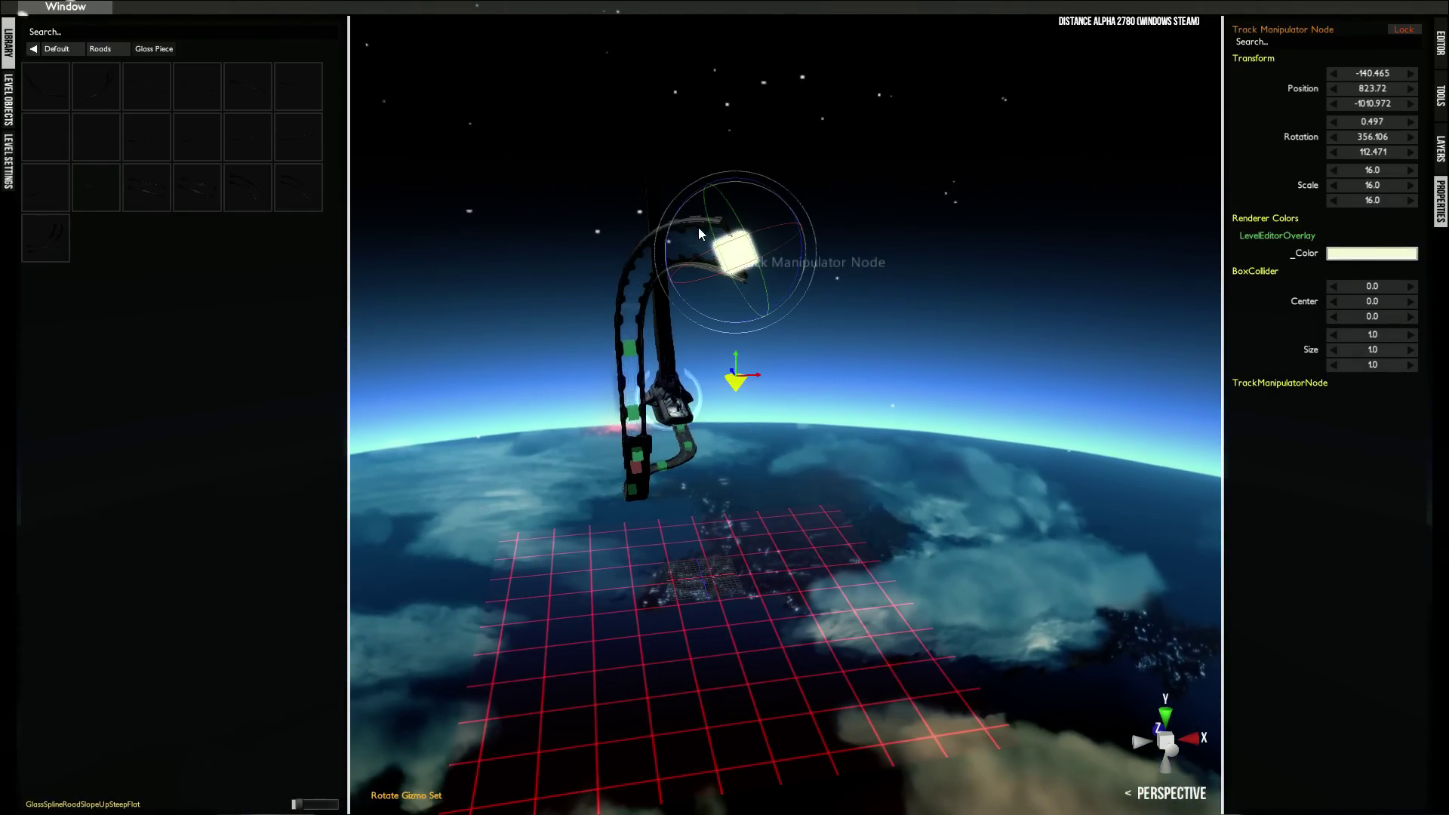
{"action": "left_click_drag", "start_coordinate": [680, 219], "coordinate": [780, 204]}
{"action": "right_click_drag", "start_coordinate": [780, 204], "coordinate": [649, 301]}
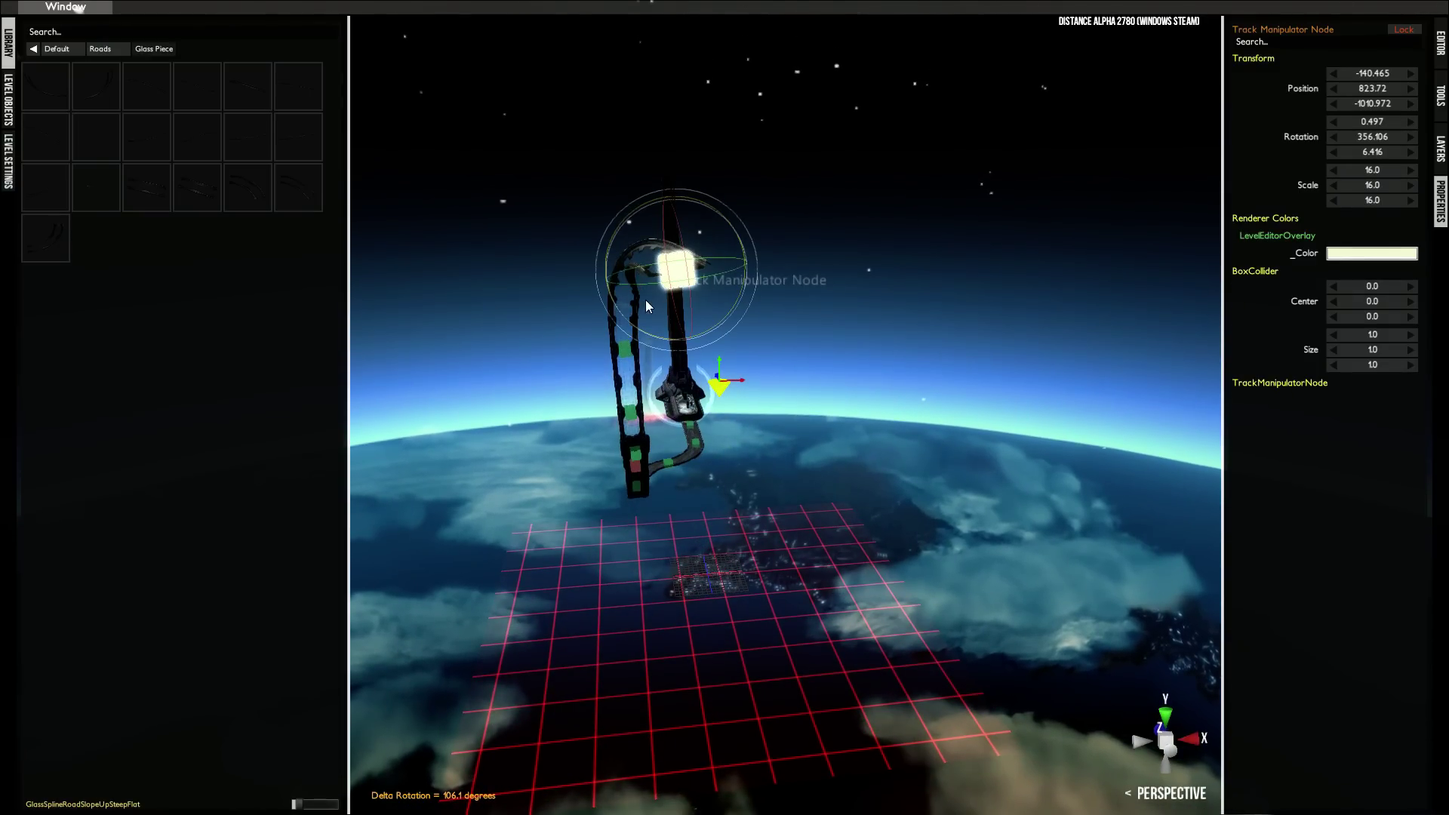
{"action": "left_click_drag", "start_coordinate": [616, 296], "coordinate": [691, 323]}
{"action": "right_click_drag", "start_coordinate": [691, 323], "coordinate": [608, 349]}
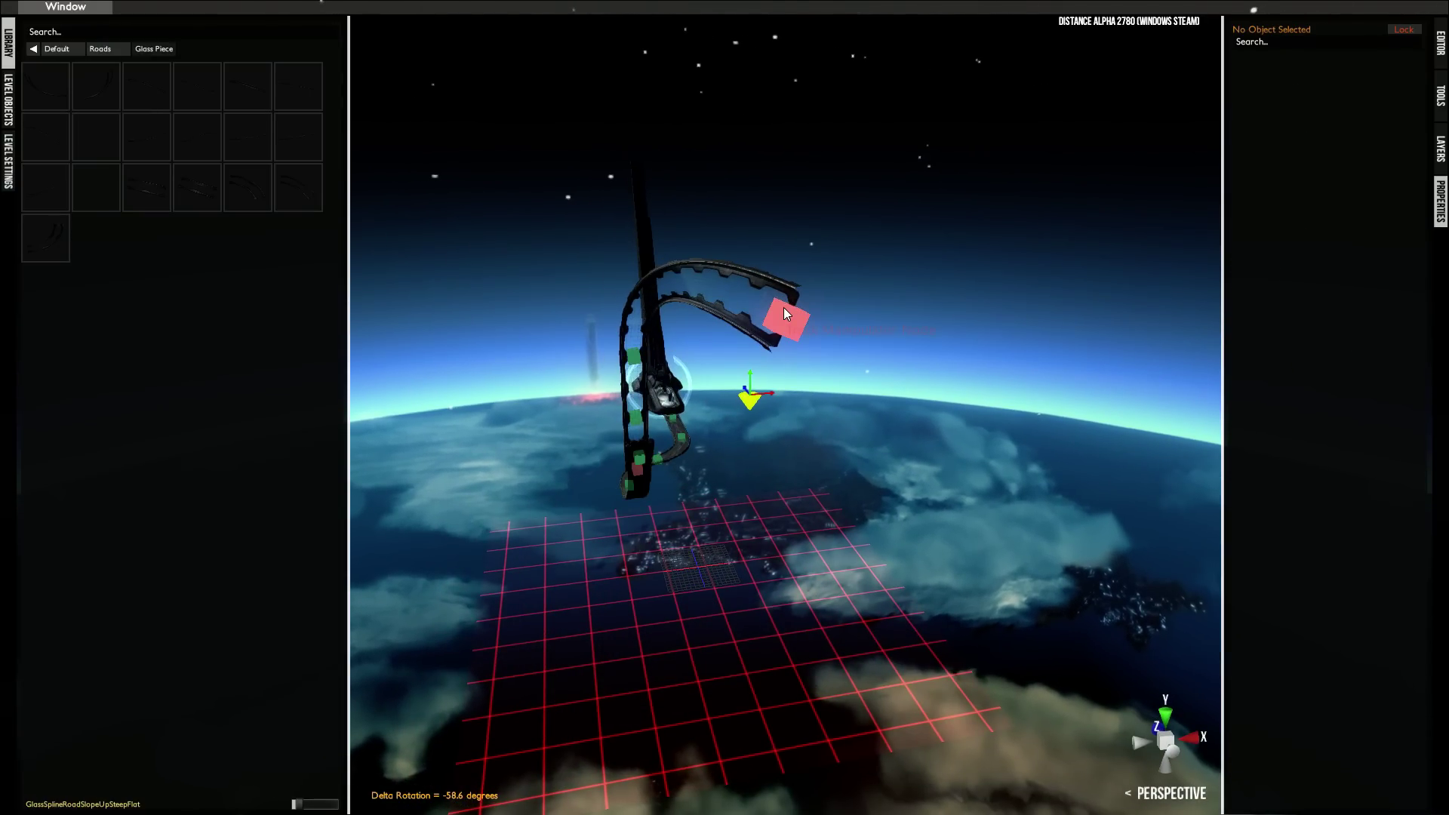
- Attach a GlassSplineRoadStraight to the twisted glass slope's open end node and toggle the new piece's Locked property
{"action": "left_click", "coordinate": [783, 307]}
{"action": "left_click", "coordinate": [158, 188]}
{"action": "left_click", "coordinate": [727, 322]}
{"action": "left_click", "coordinate": [867, 388]}
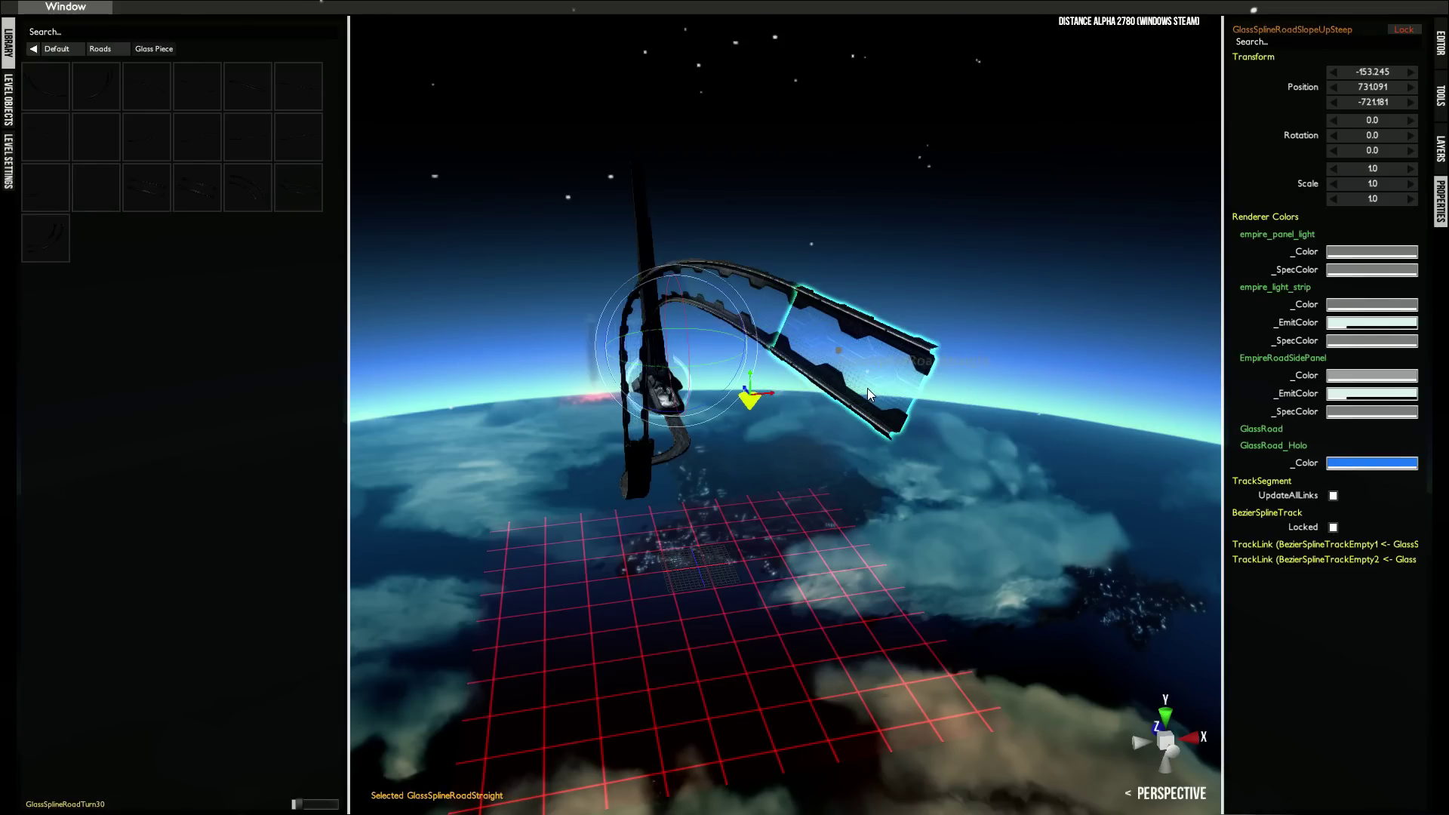
{"action": "left_click", "coordinate": [1334, 530]}
{"action": "key", "text": "n"}
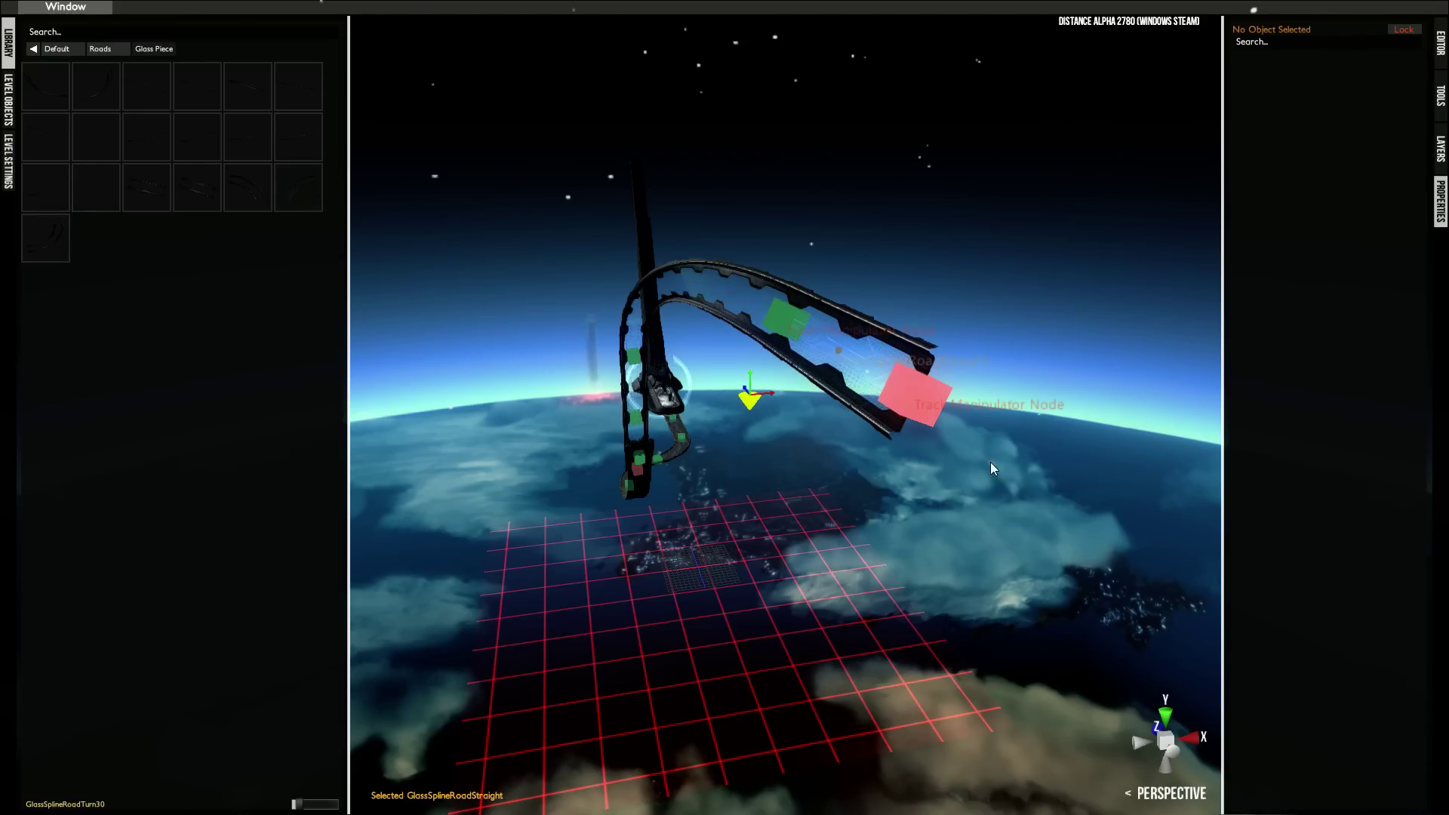
- Roll the new straight's open end node to a Z rotation of about 20.1 and move it along local Z to about Z -1289
{"action": "left_click", "coordinate": [909, 386]}
{"action": "left_click_drag", "start_coordinate": [993, 341], "coordinate": [981, 342], "text": "alt"}
{"action": "left_click_drag", "start_coordinate": [731, 417], "coordinate": [748, 477]}
{"action": "key", "text": "w"}
{"action": "left_click_drag", "start_coordinate": [653, 400], "coordinate": [676, 449]}
{"action": "key", "text": "ctrl+z"}
{"action": "right_click_drag", "start_coordinate": [754, 430], "coordinate": [850, 378]}
{"action": "middle_click_drag", "start_coordinate": [850, 378], "coordinate": [938, 310]}
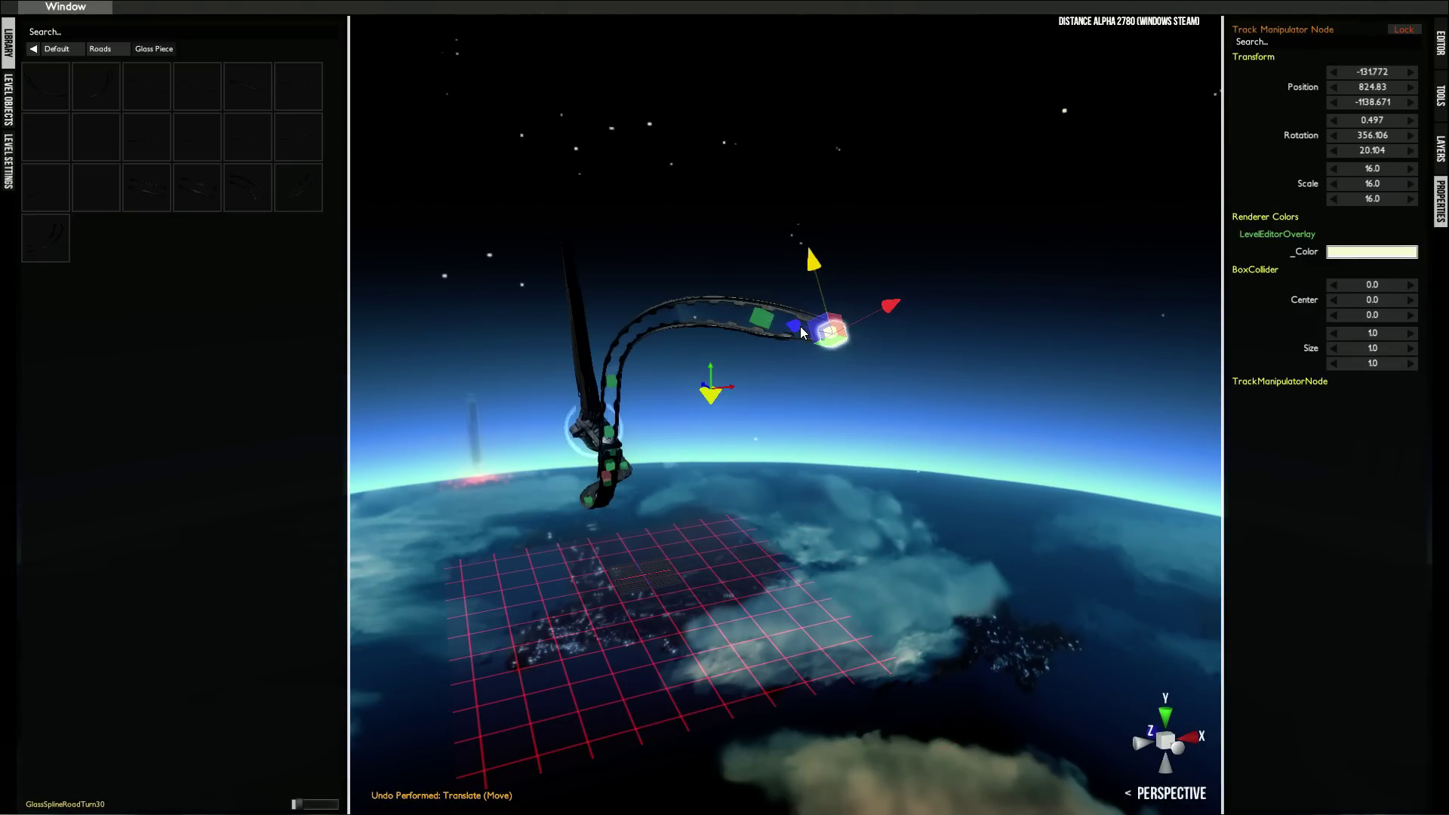
{"action": "left_click_drag", "start_coordinate": [800, 327], "coordinate": [880, 384]}
{"action": "right_click_drag", "start_coordinate": [879, 385], "coordinate": [845, 396]}
- Straighten the glass road's end node by setting its Y and Z rotation to 0
{"action": "key", "text": "e"}
{"action": "left_click_drag", "start_coordinate": [676, 444], "coordinate": [690, 515]}
{"action": "key", "text": "ctrl+z"}
{"action": "right_click_drag", "start_coordinate": [689, 514], "coordinate": [683, 483]}
{"action": "right_click_drag", "start_coordinate": [961, 202], "coordinate": [669, 414]}
{"action": "left_click", "coordinate": [1375, 136]}
{"action": "type", "text": "0"}
{"action": "key", "text": "Return"}
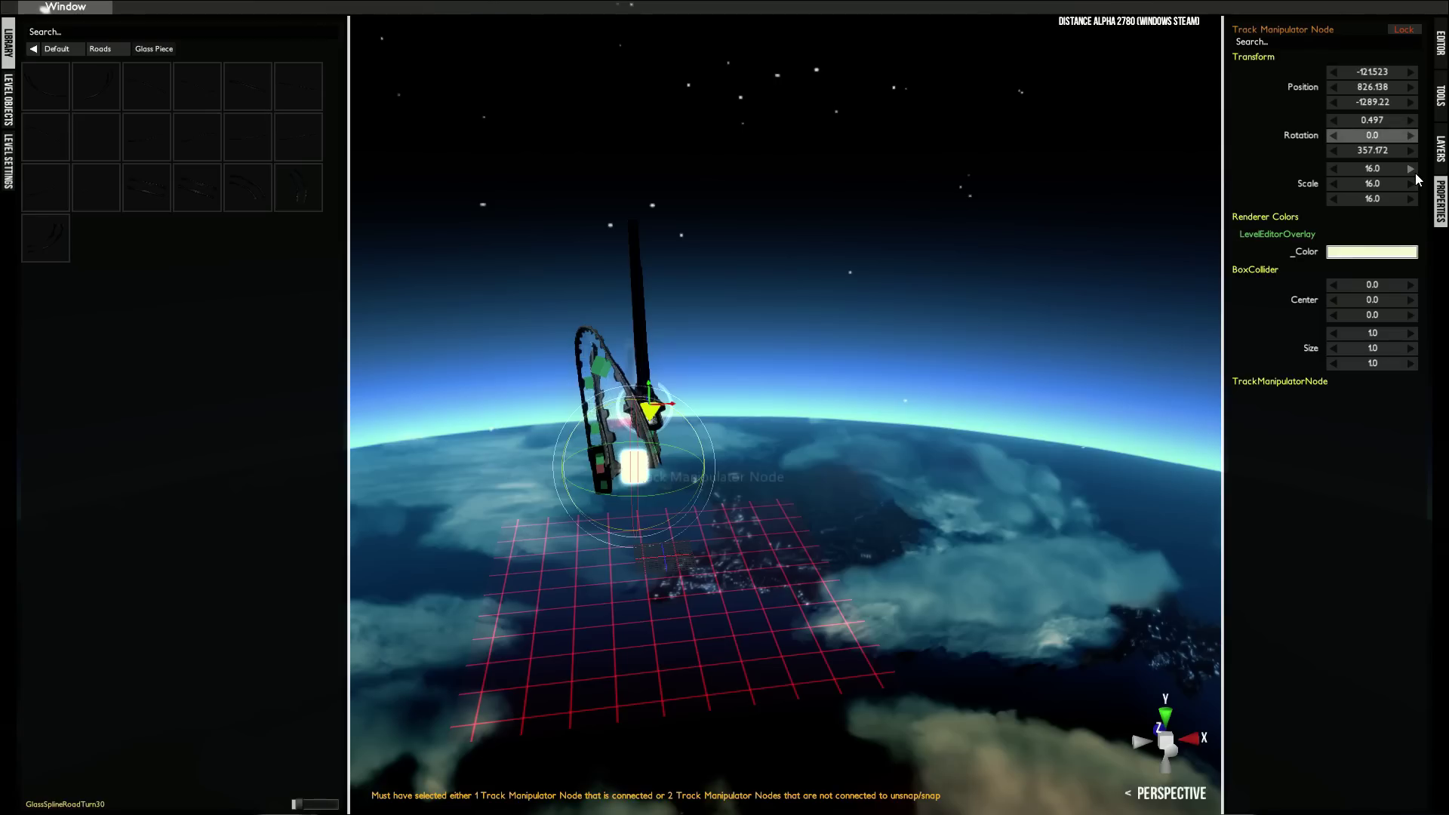
{"action": "left_click", "coordinate": [1392, 153]}
{"action": "type", "text": "0"}
{"action": "key", "text": "Return"}
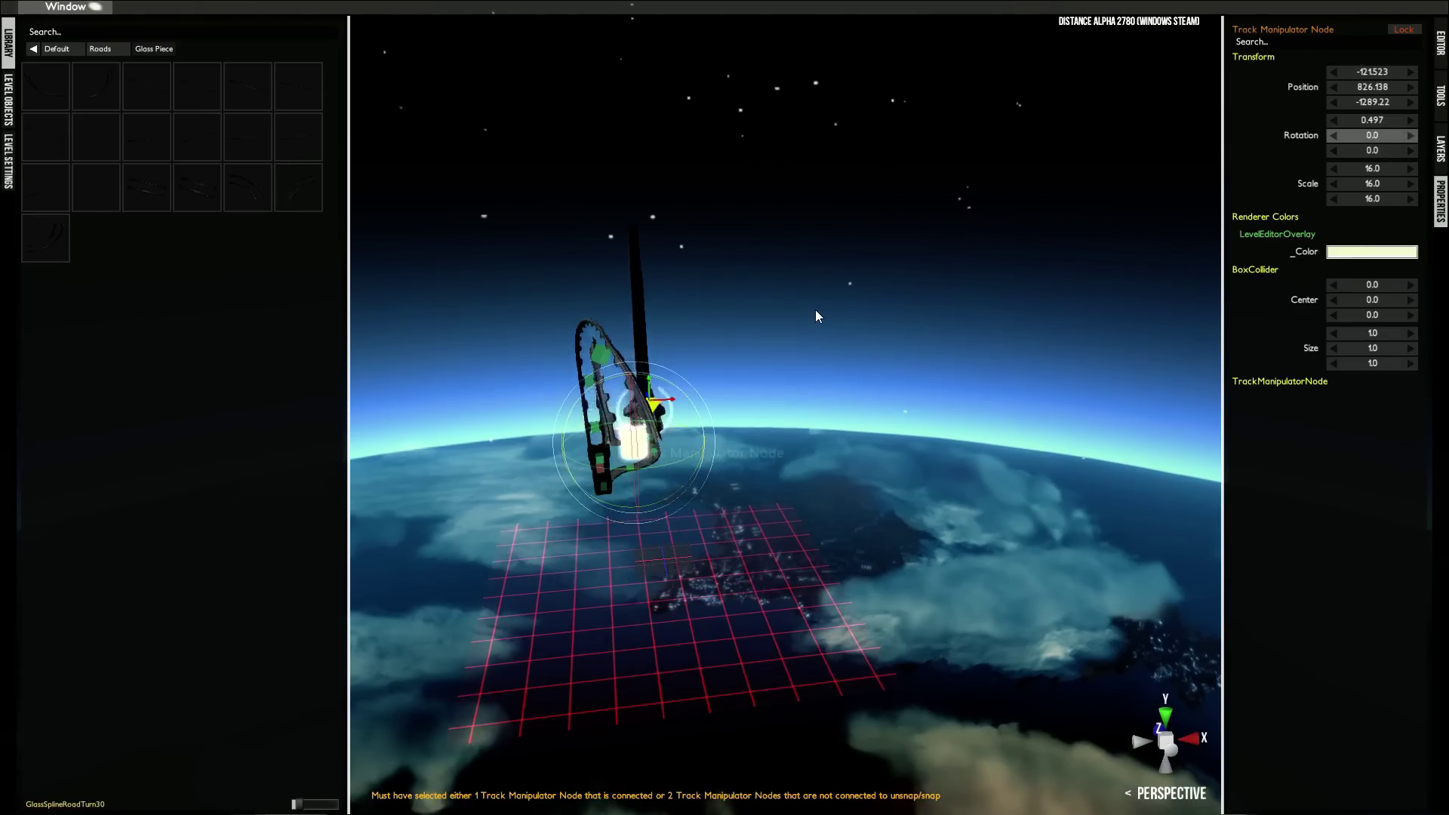
- Place an EmpireCheckpoint from the Roads library on the straight Empire road at about (-8.6, 269.0, 179.8), rotated to the cursor's orientation
{"action": "right_click_drag", "start_coordinate": [806, 297], "coordinate": [770, 339]}
{"action": "scroll", "coordinate": [817, 312], "scroll_direction": "up", "scroll_amount": 3}
{"action": "scroll", "coordinate": [821, 301], "scroll_direction": "down", "scroll_amount": 1}
{"action": "right_click_drag", "start_coordinate": [656, 425], "coordinate": [795, 581]}
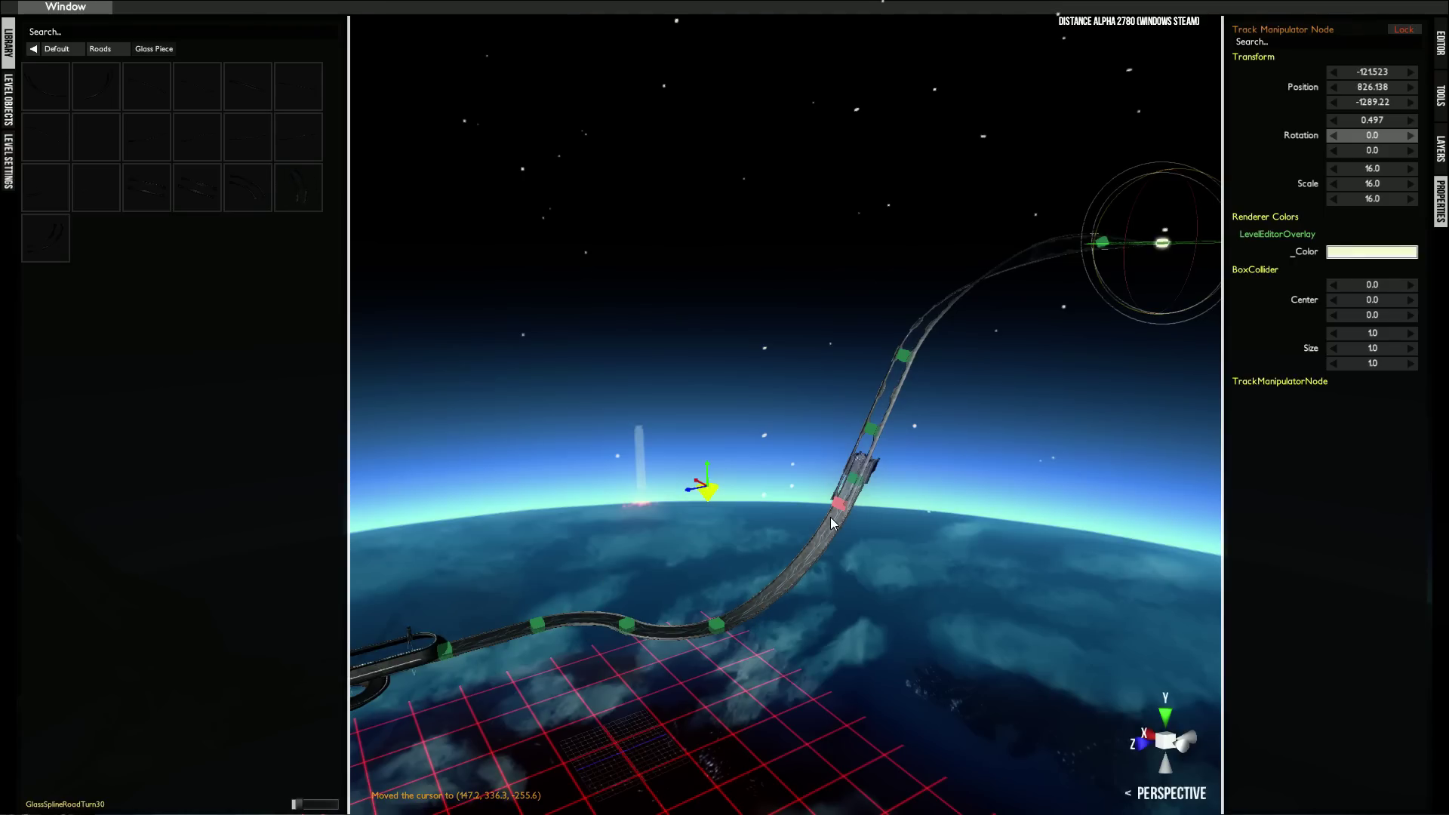
{"action": "right_click_drag", "start_coordinate": [784, 536], "coordinate": [891, 411]}
{"action": "right_click_drag", "start_coordinate": [864, 500], "coordinate": [732, 638]}
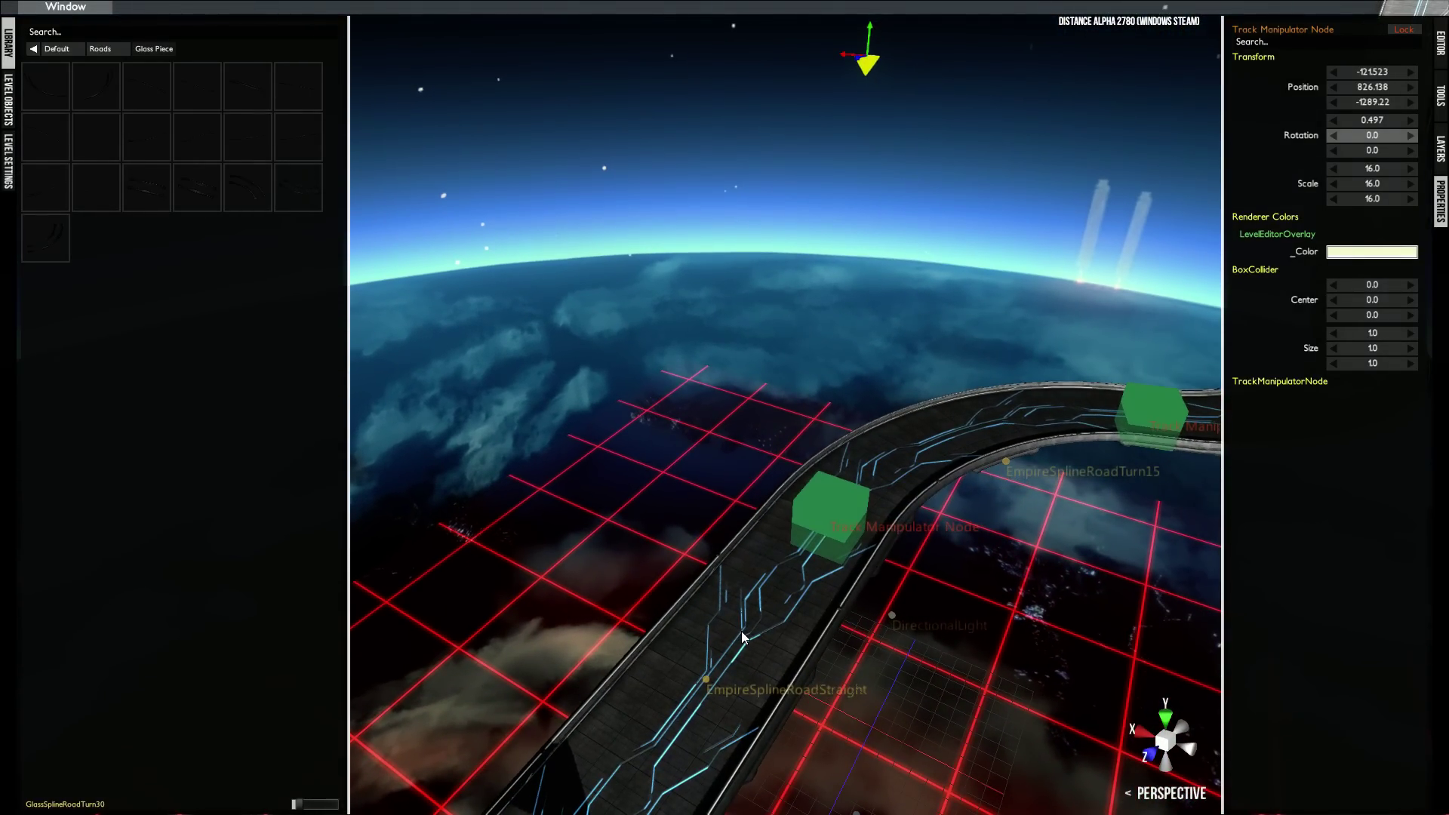
{"action": "middle_click", "coordinate": [742, 632]}
{"action": "left_click", "coordinate": [31, 49]}
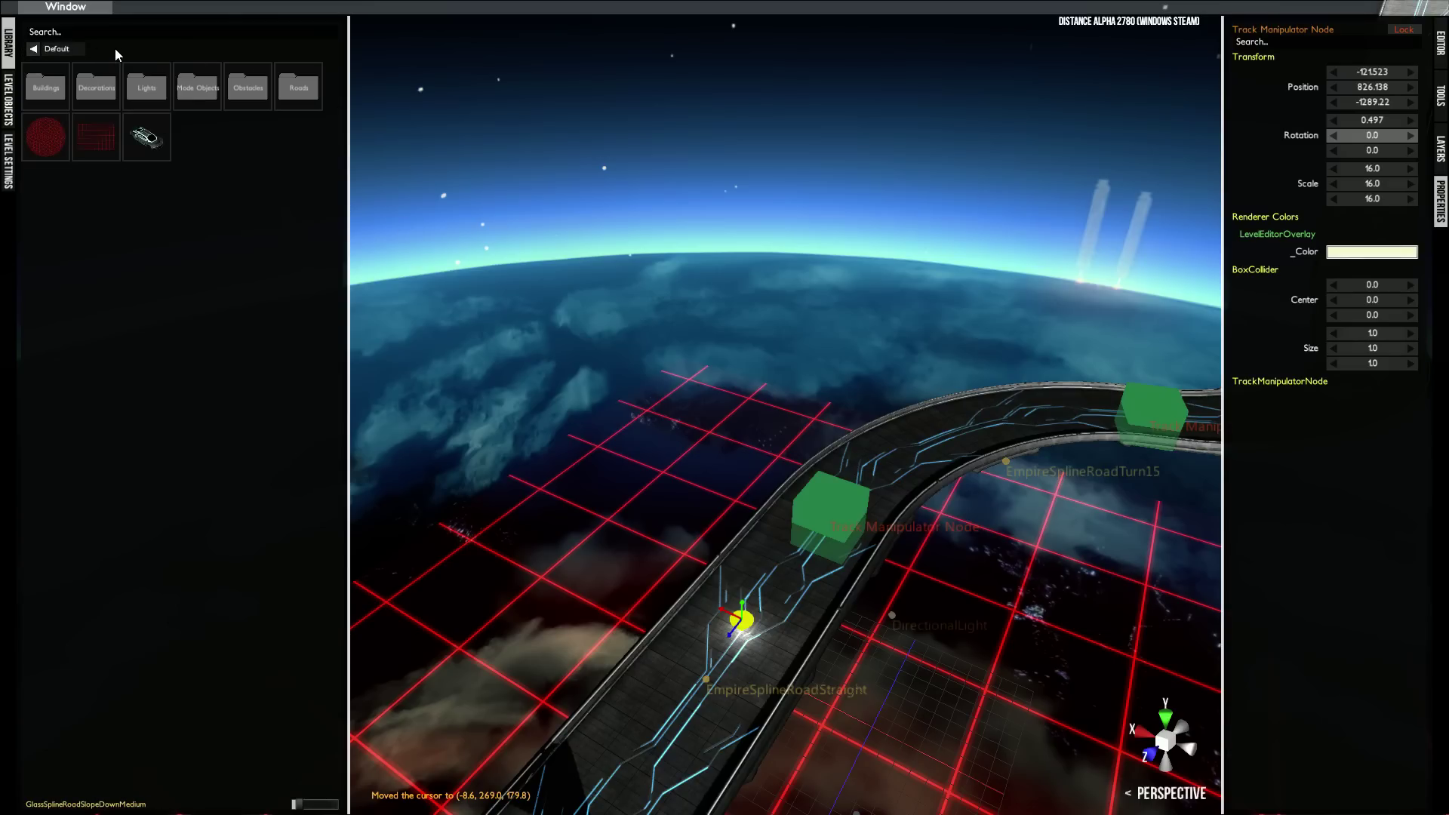
{"action": "double_click", "coordinate": [294, 92]}
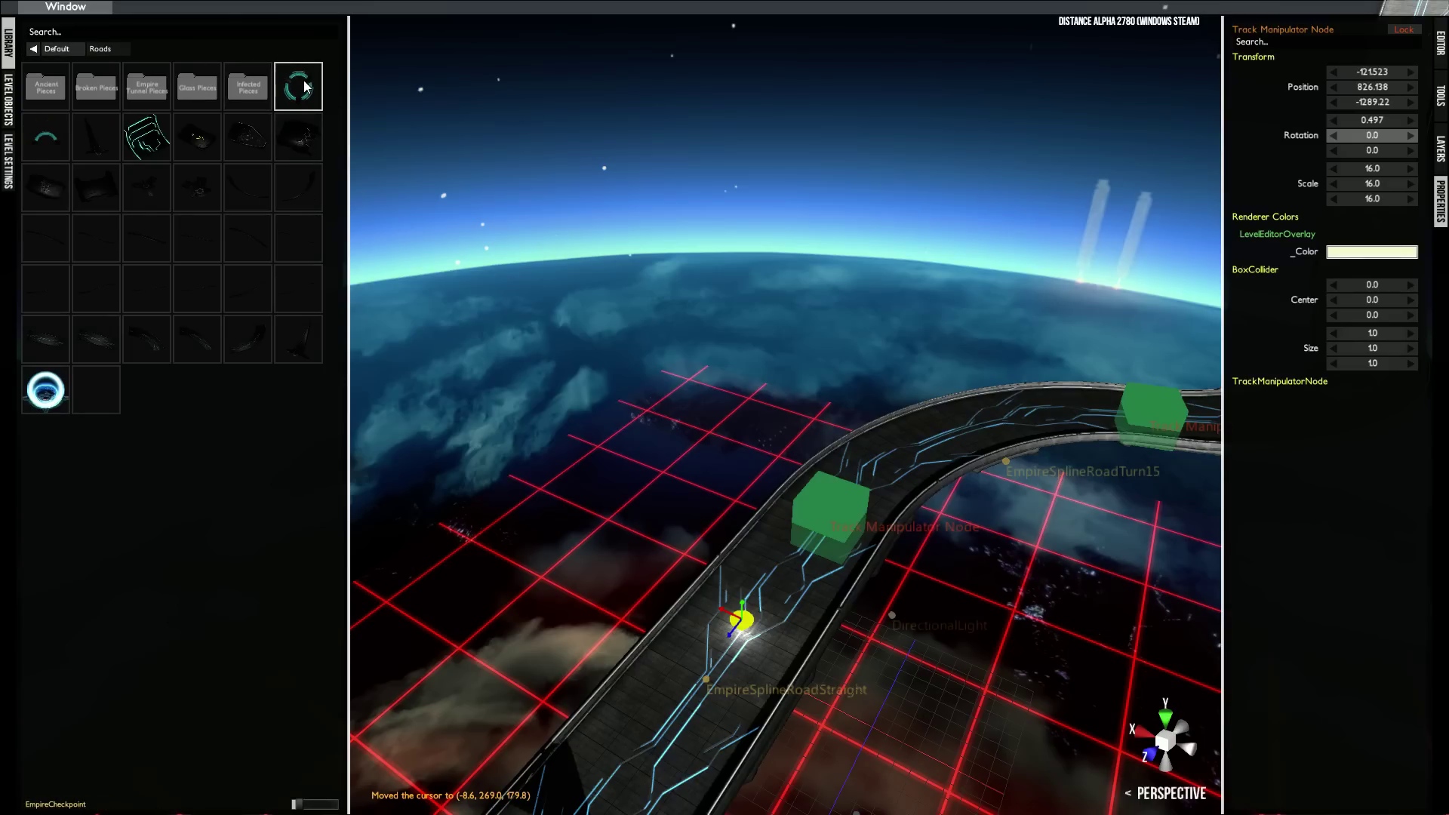
{"action": "double_click", "coordinate": [305, 88]}
{"action": "key", "text": "r"}
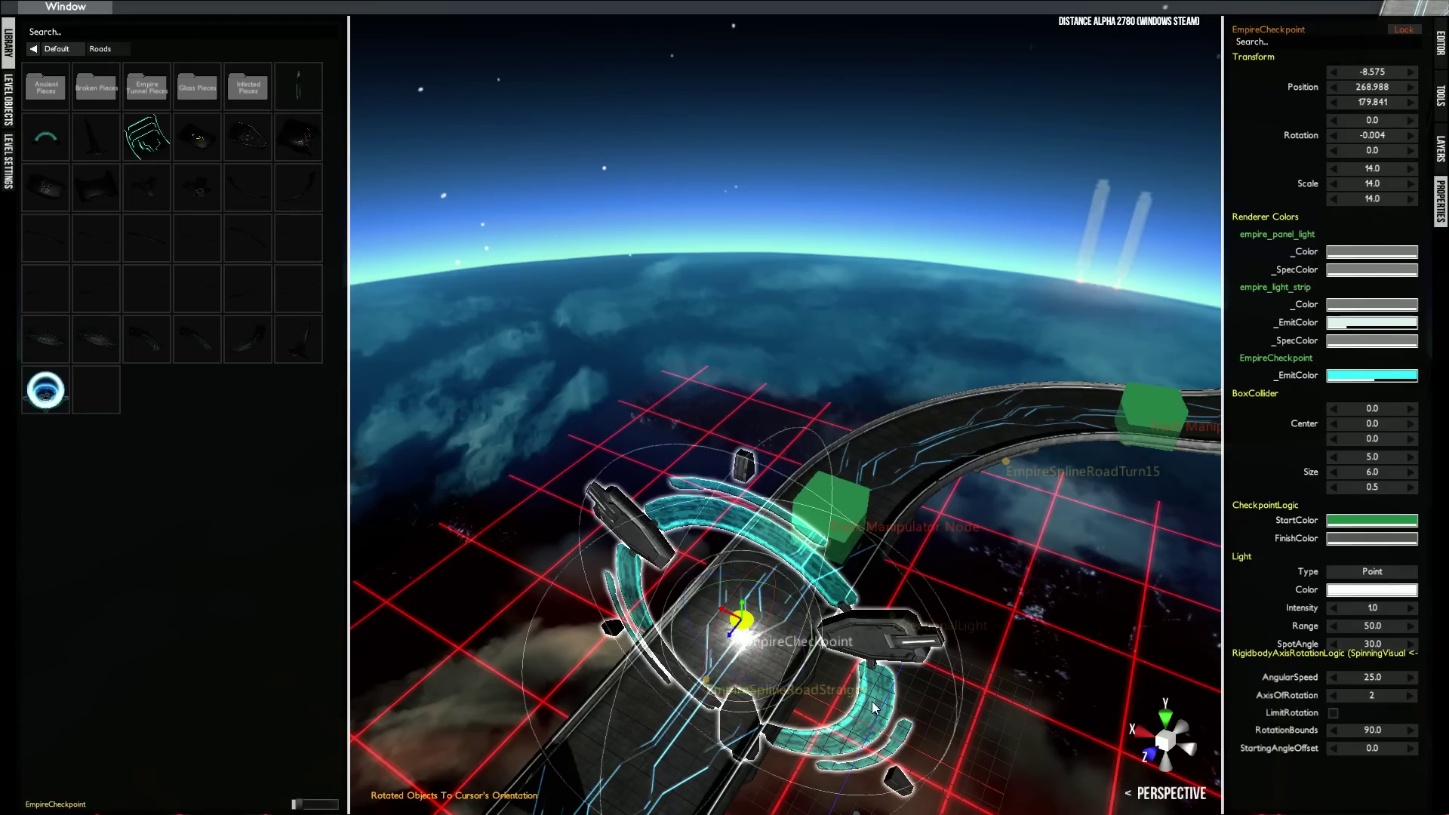
- Rotate the checkpoint on the straight road 180 degrees around its local Y axis
{"action": "left_click_drag", "start_coordinate": [708, 531], "coordinate": [693, 519], "text": "alt"}
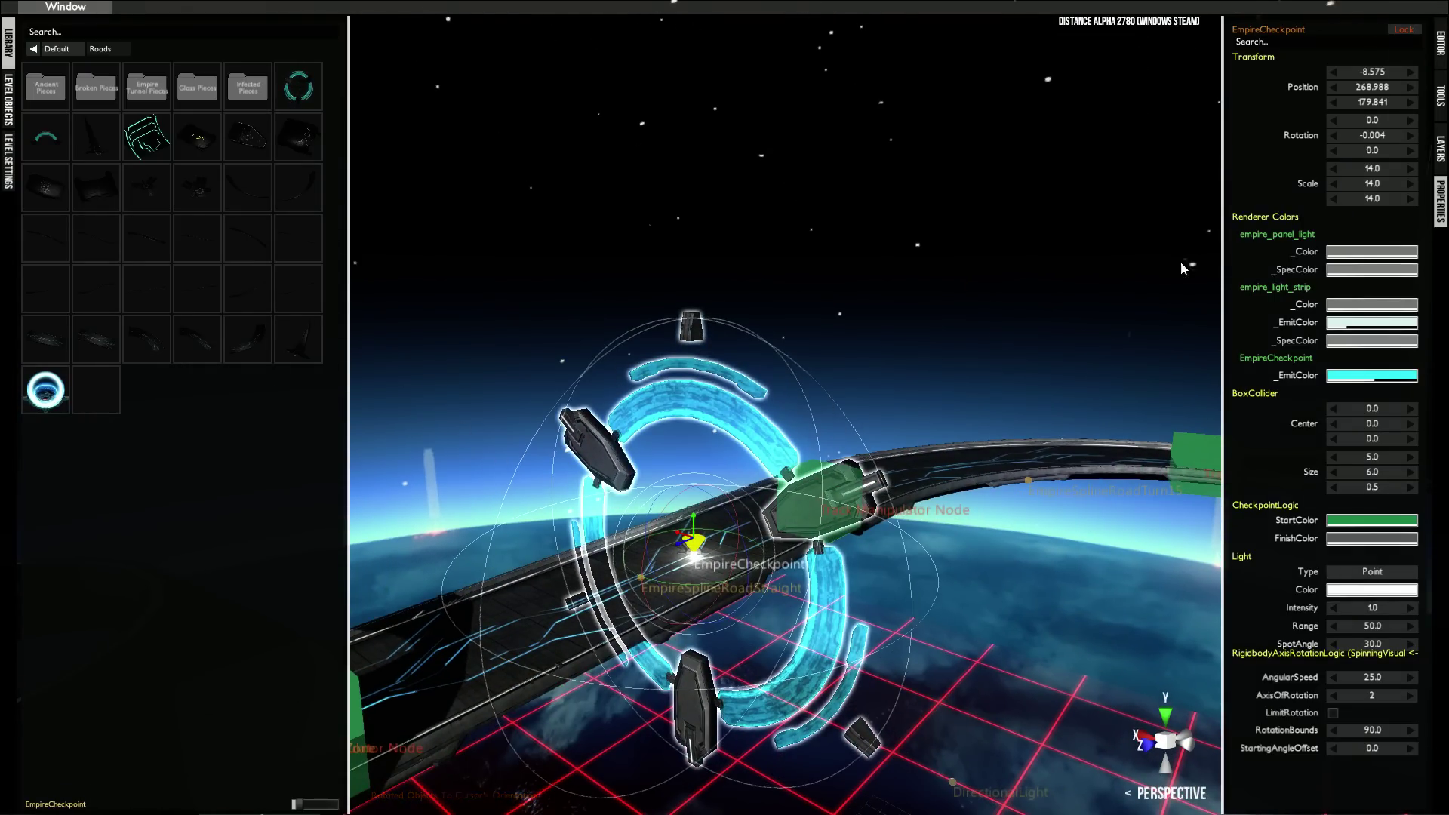
{"action": "key", "text": "w"}
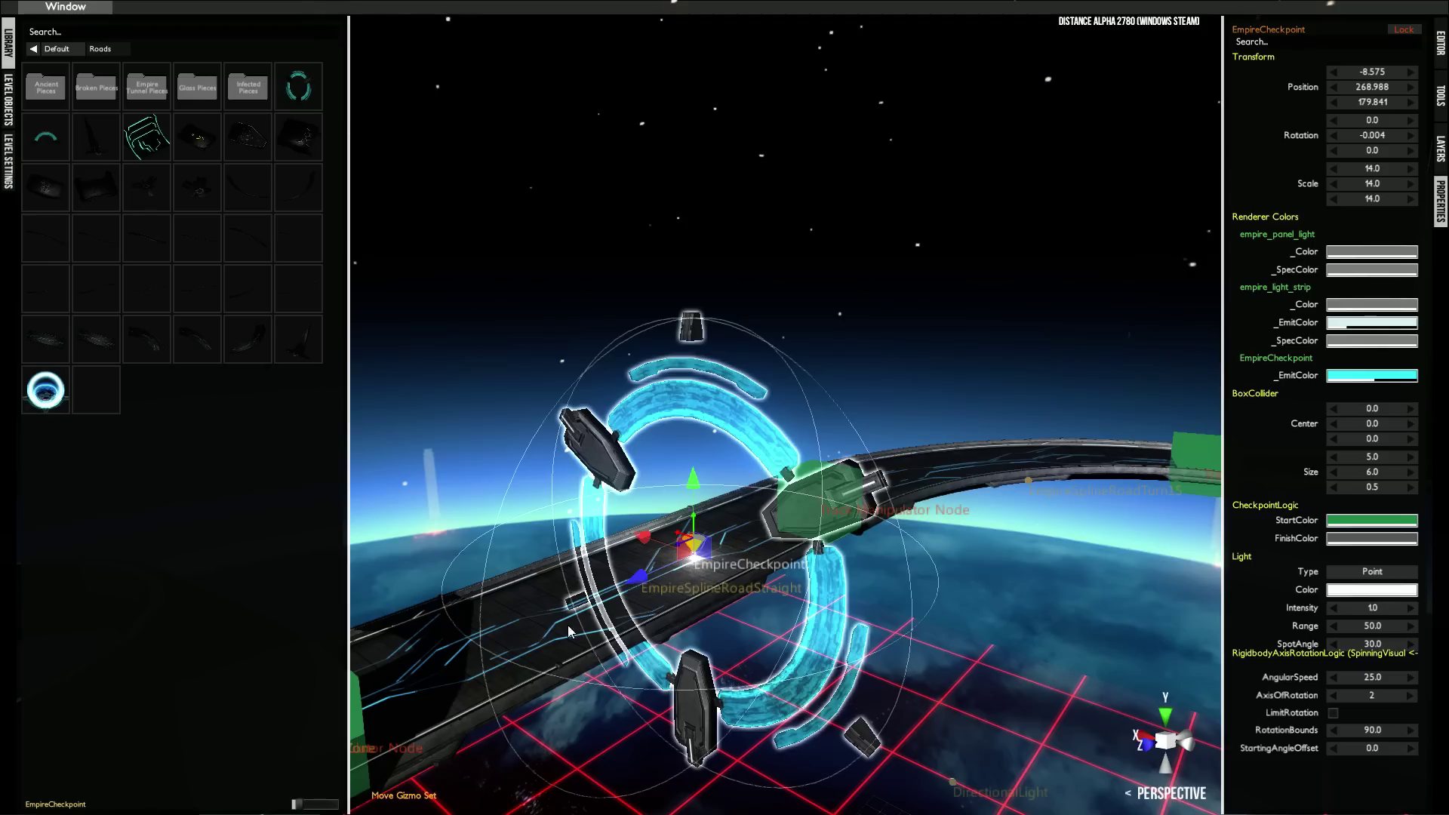
{"action": "left_click_drag", "start_coordinate": [674, 562], "coordinate": [613, 633], "text": "alt"}
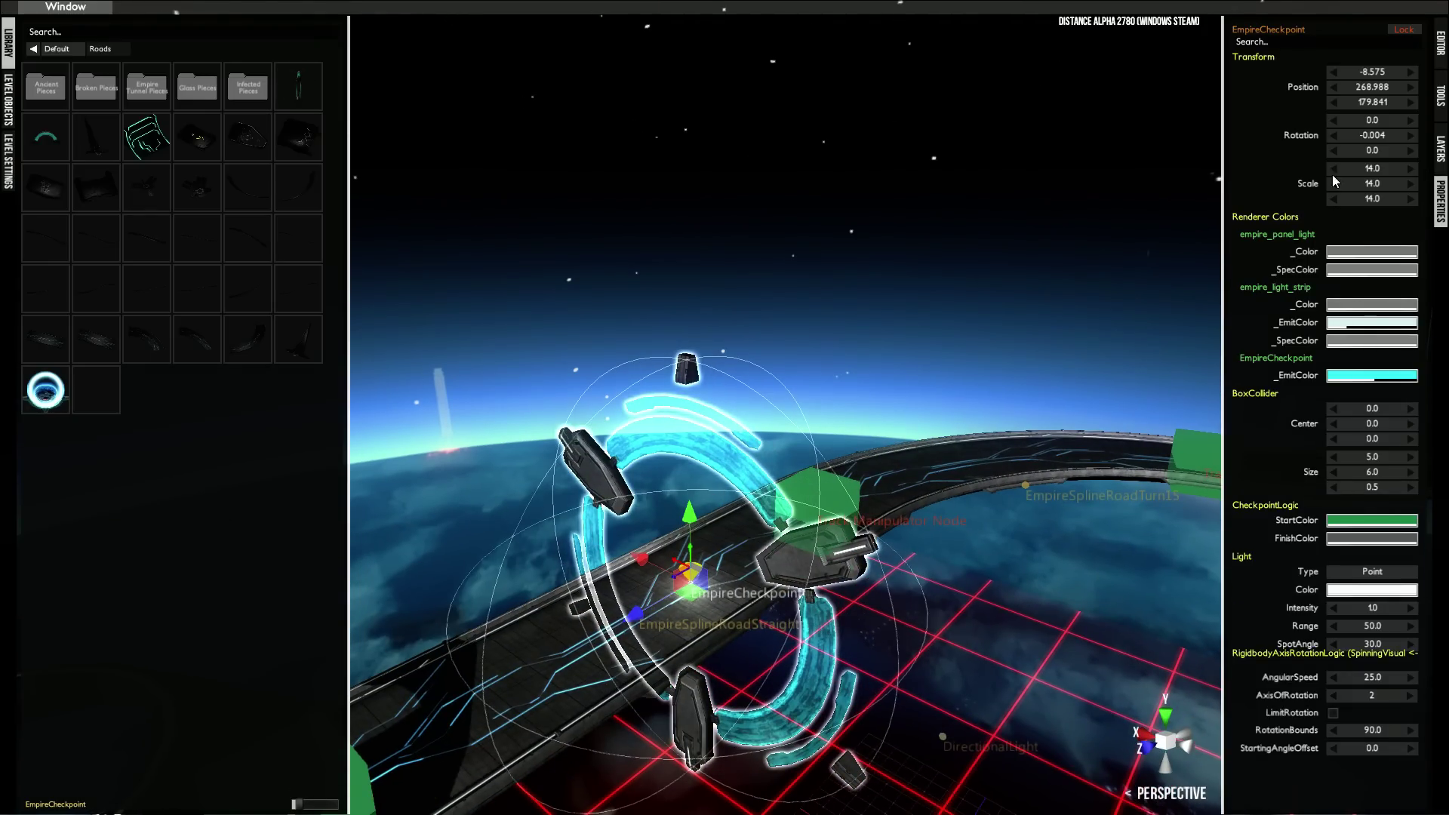
{"action": "left_click", "coordinate": [1440, 106]}
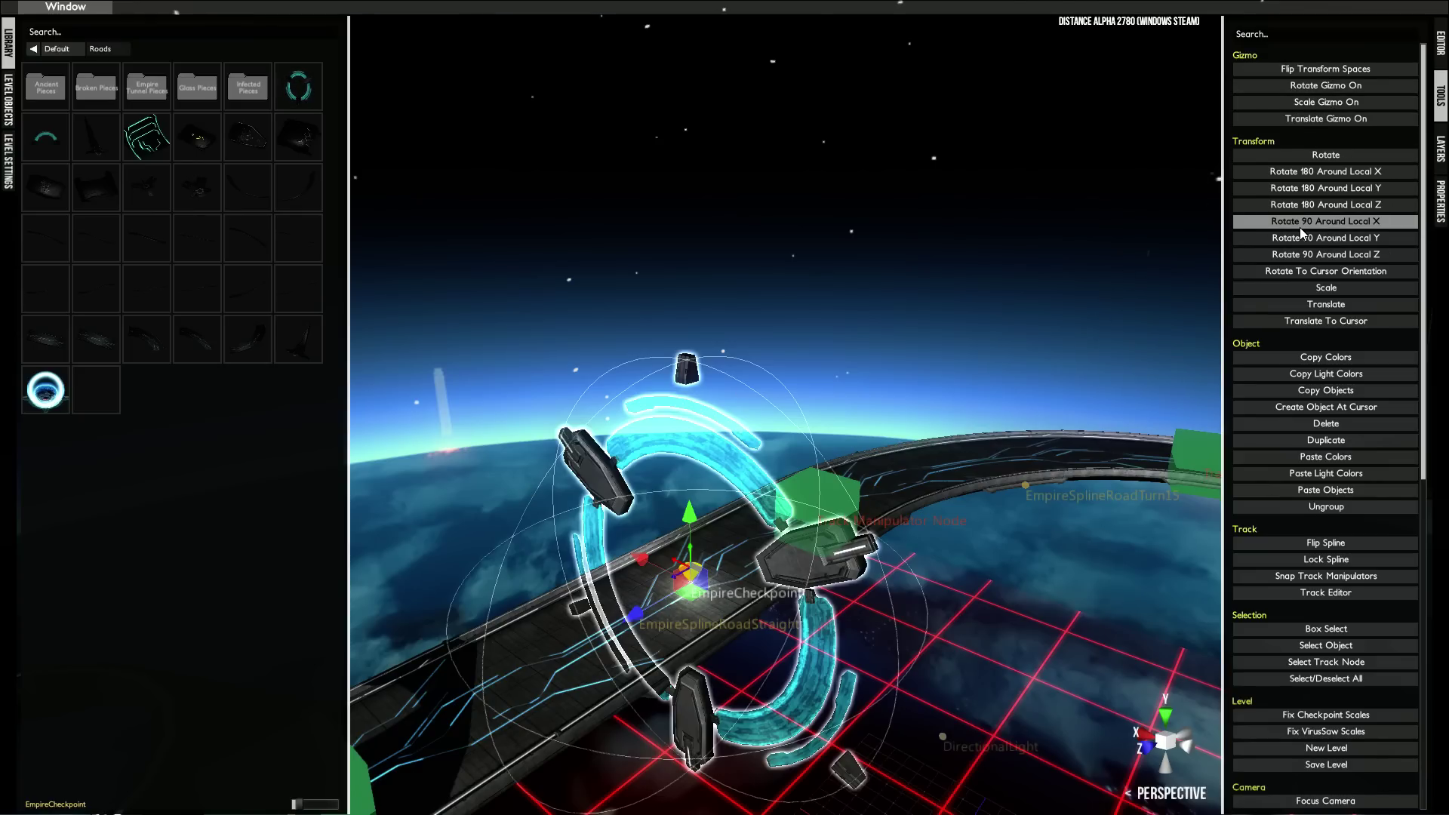
{"action": "left_click", "coordinate": [755, 501]}
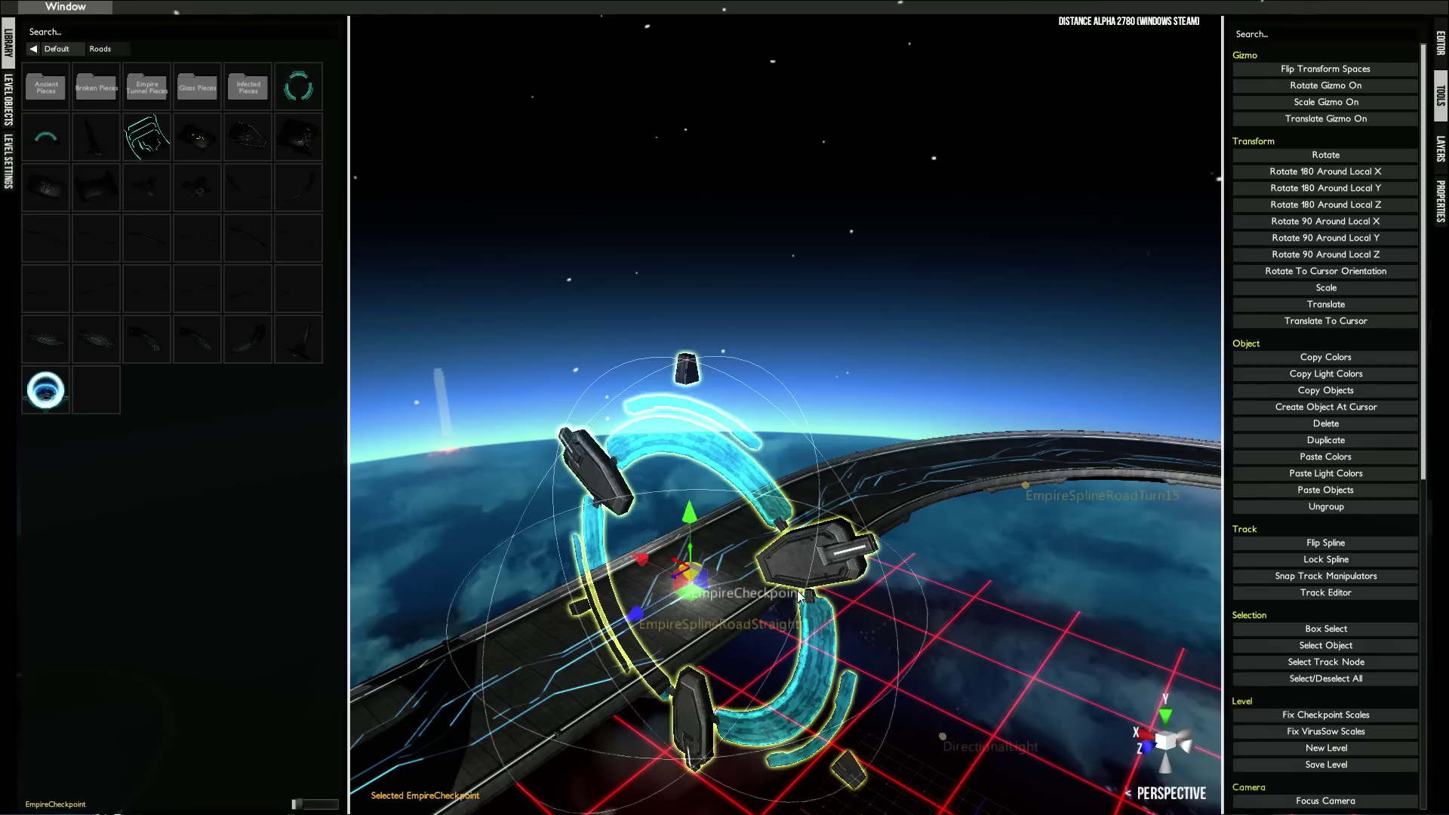
{"action": "key", "text": "n"}
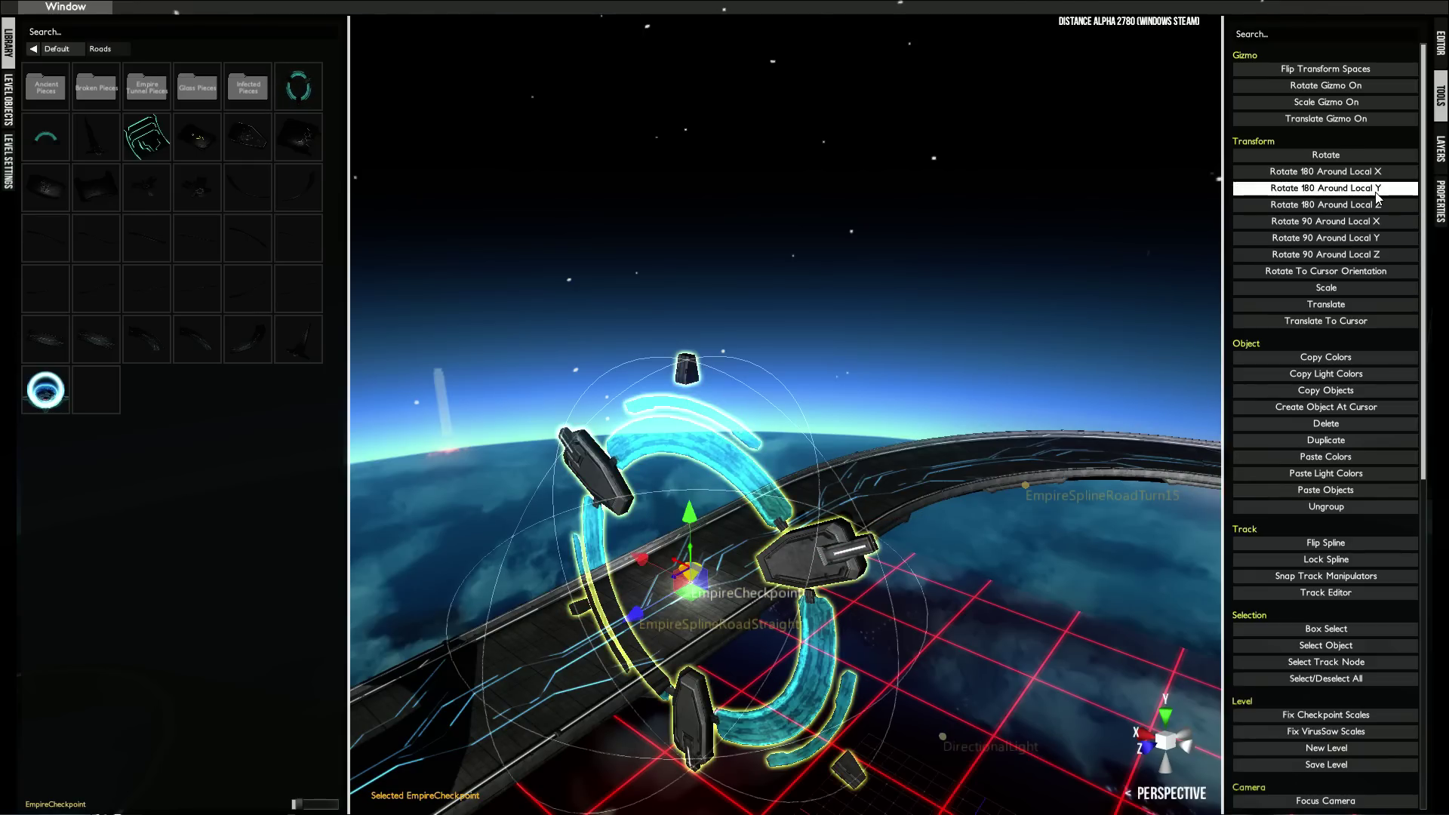
- Place another EmpireCheckpoint partway up the Empire slope and align it with the road surface using the cursor's orientation
{"action": "scroll", "coordinate": [845, 531], "scroll_direction": "down", "scroll_amount": 4}
{"action": "middle_click_drag", "start_coordinate": [926, 482], "coordinate": [562, 690]}
{"action": "scroll", "coordinate": [562, 690], "scroll_direction": "up", "scroll_amount": 2}
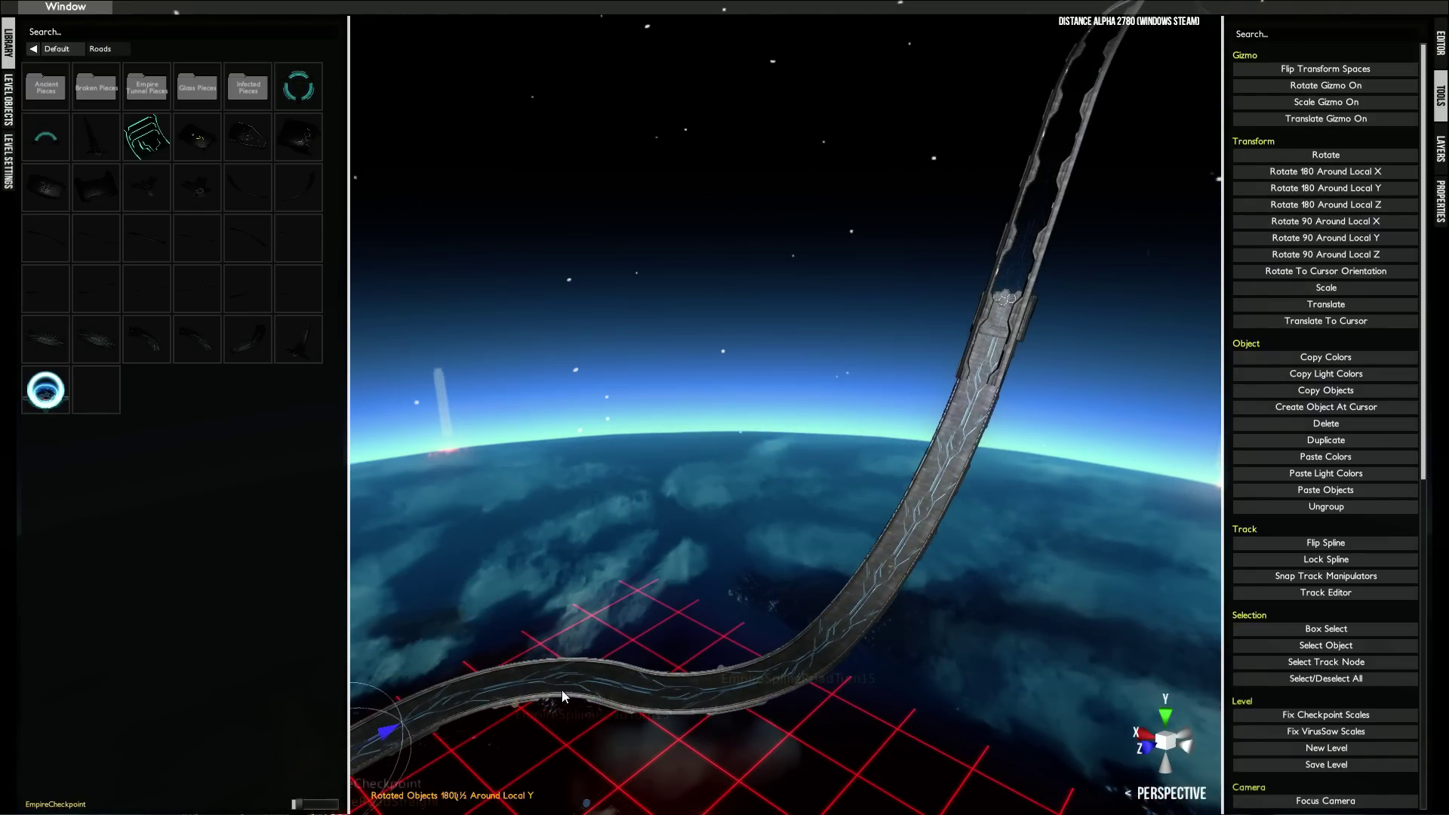
{"action": "right_click", "coordinate": [914, 520]}
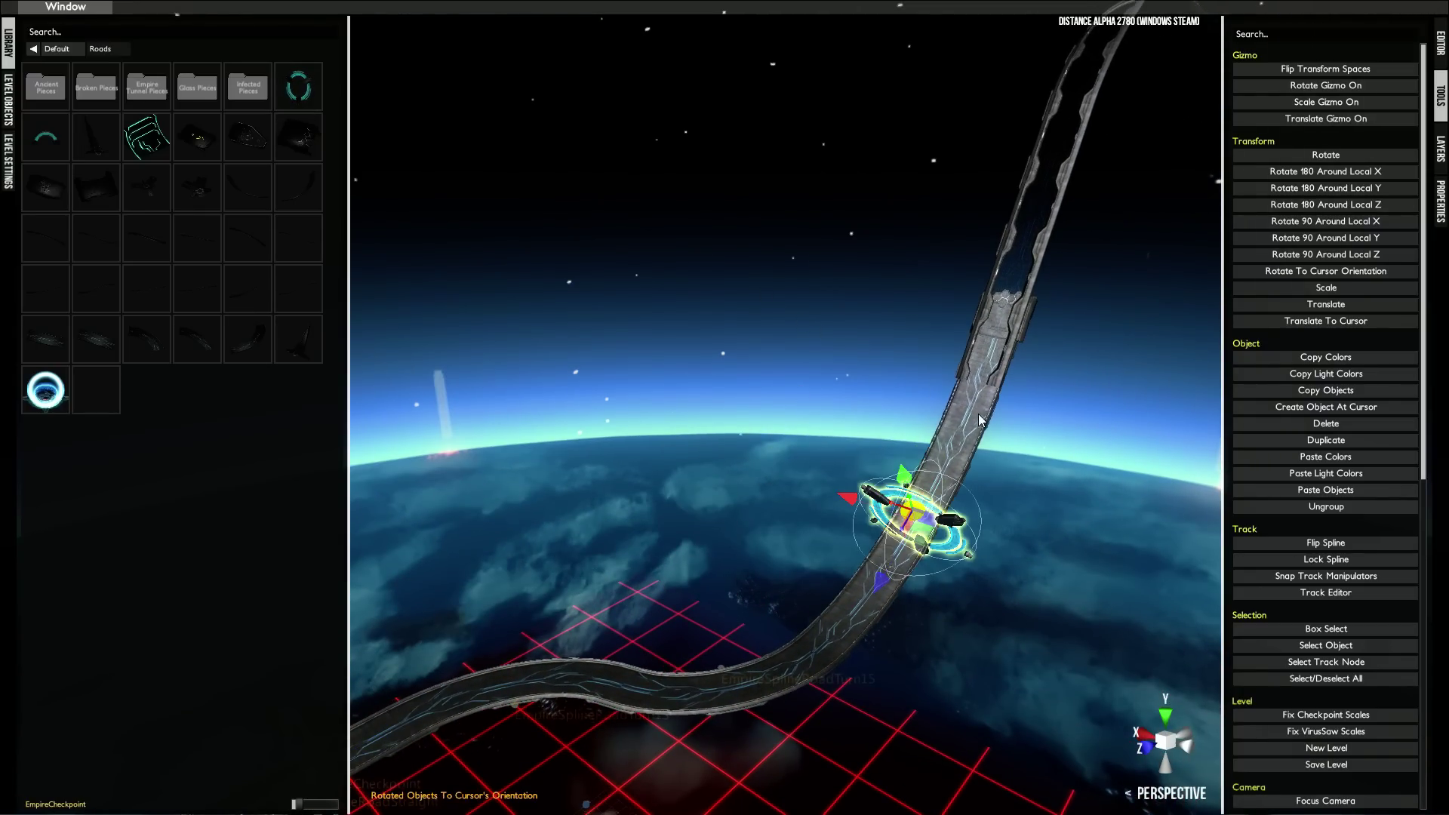
{"action": "scroll", "coordinate": [1088, 482], "scroll_direction": "up", "scroll_amount": 3}
{"action": "right_click_drag", "start_coordinate": [1088, 481], "coordinate": [1014, 626]}
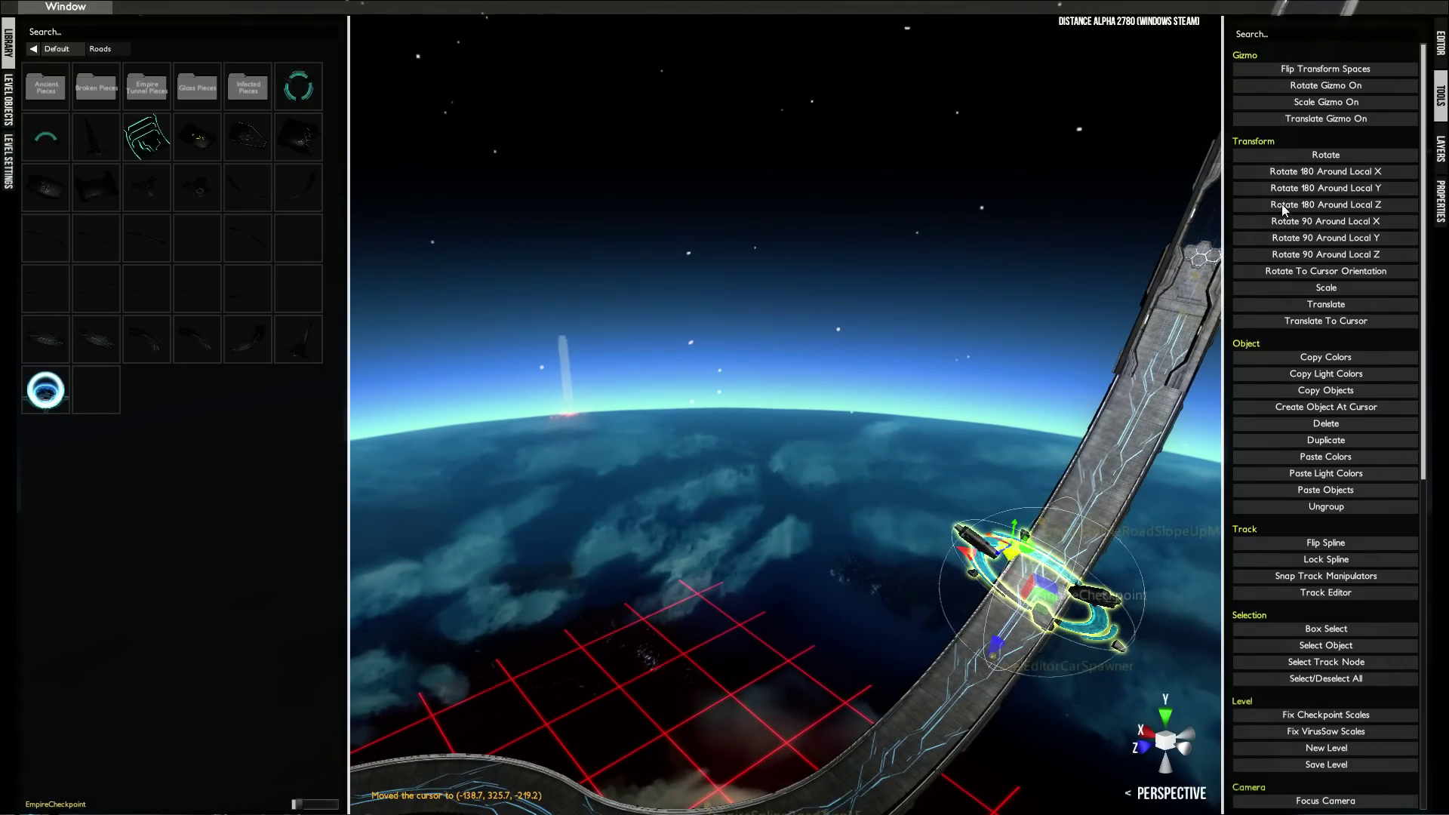
- Place a third EmpireCheckpoint on the glass road above the slope and rotate it 180 degrees around its local Y axis
{"action": "right_click_drag", "start_coordinate": [906, 572], "coordinate": [736, 318]}
{"action": "right_click", "coordinate": [777, 311]}
{"action": "right_click_drag", "start_coordinate": [1012, 184], "coordinate": [715, 346]}
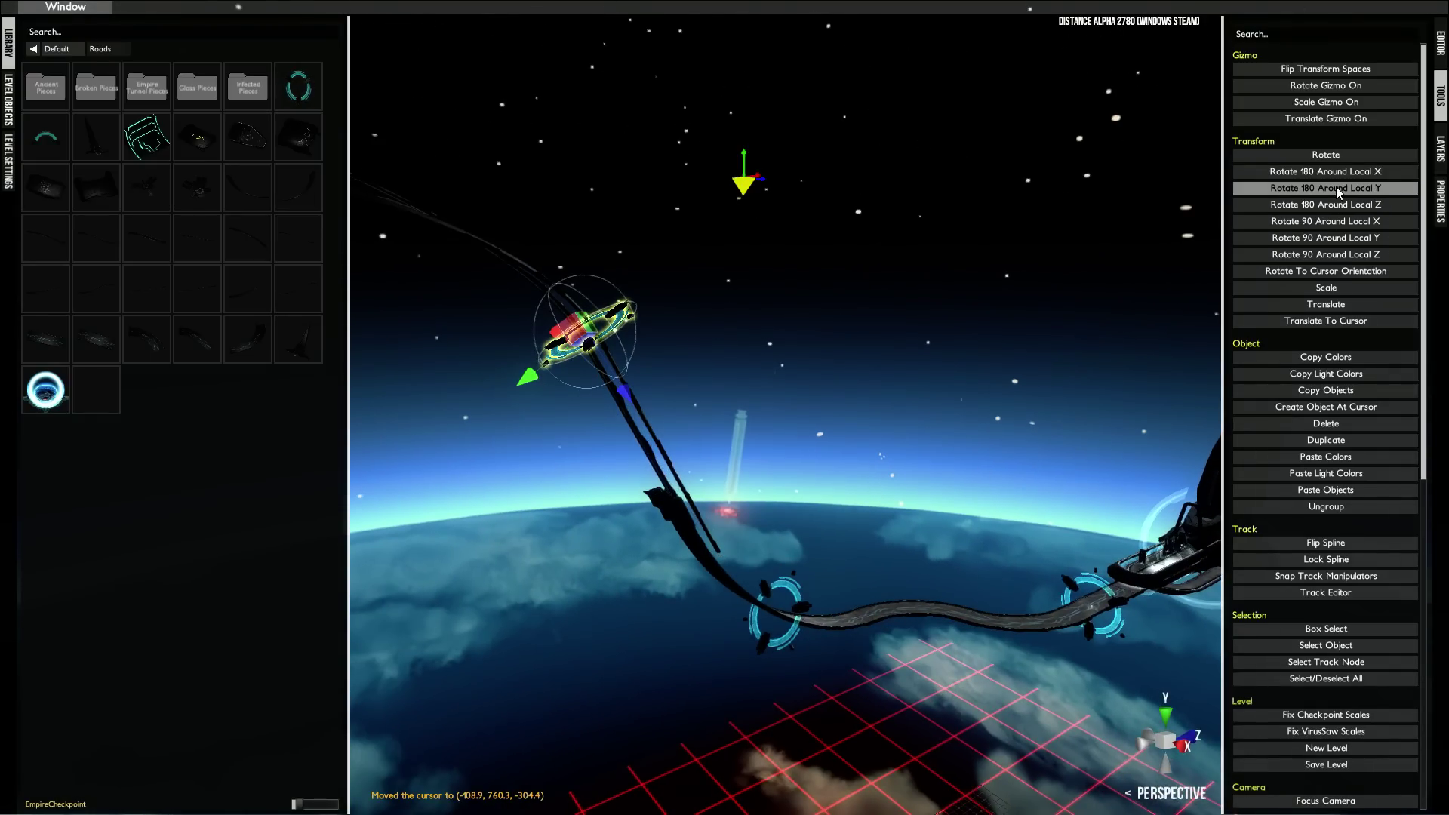
- Save the level as test track.bytes
{"action": "key", "text": "ctrl+s"}
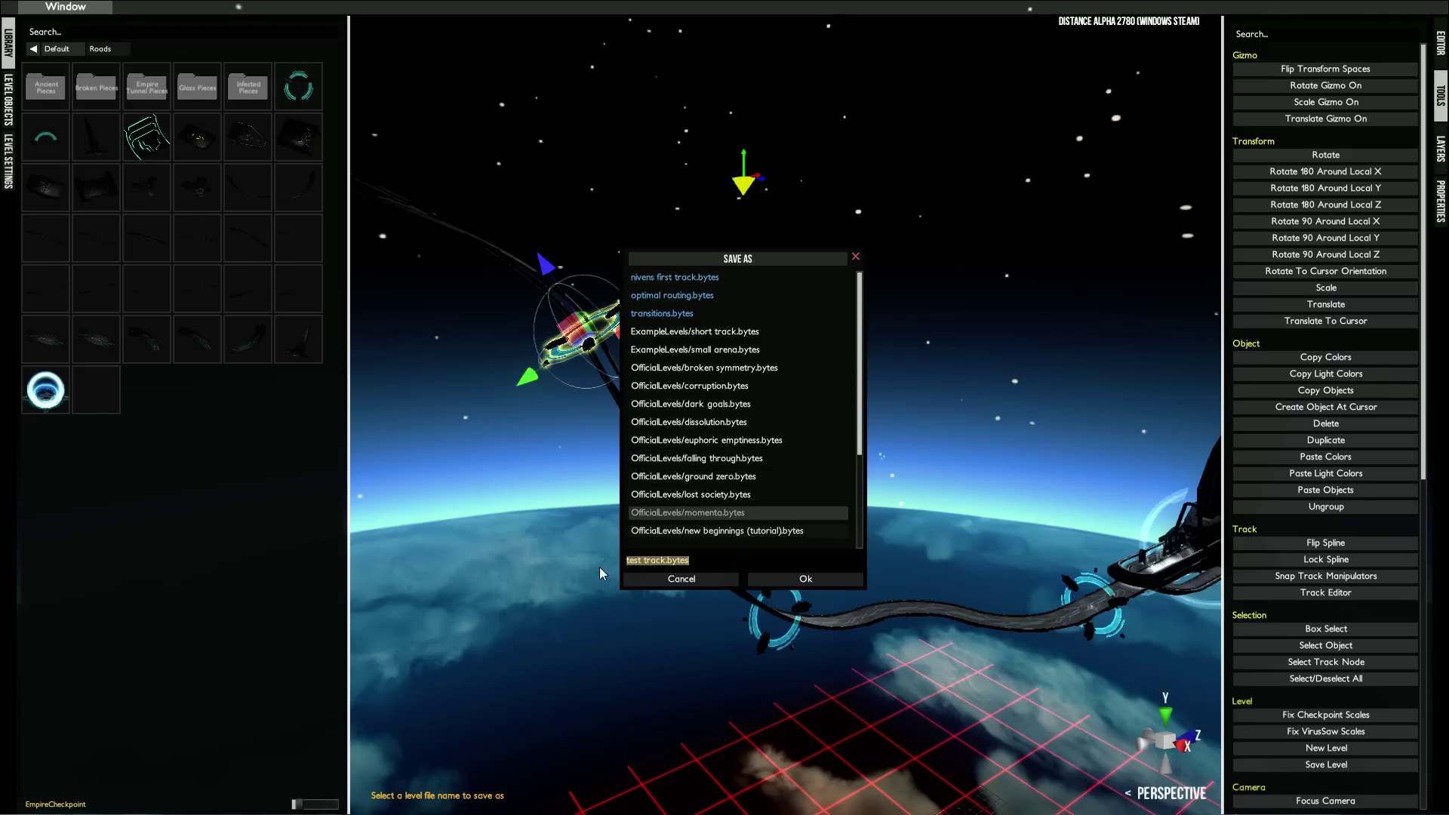
{"action": "left_click", "coordinate": [801, 585]}
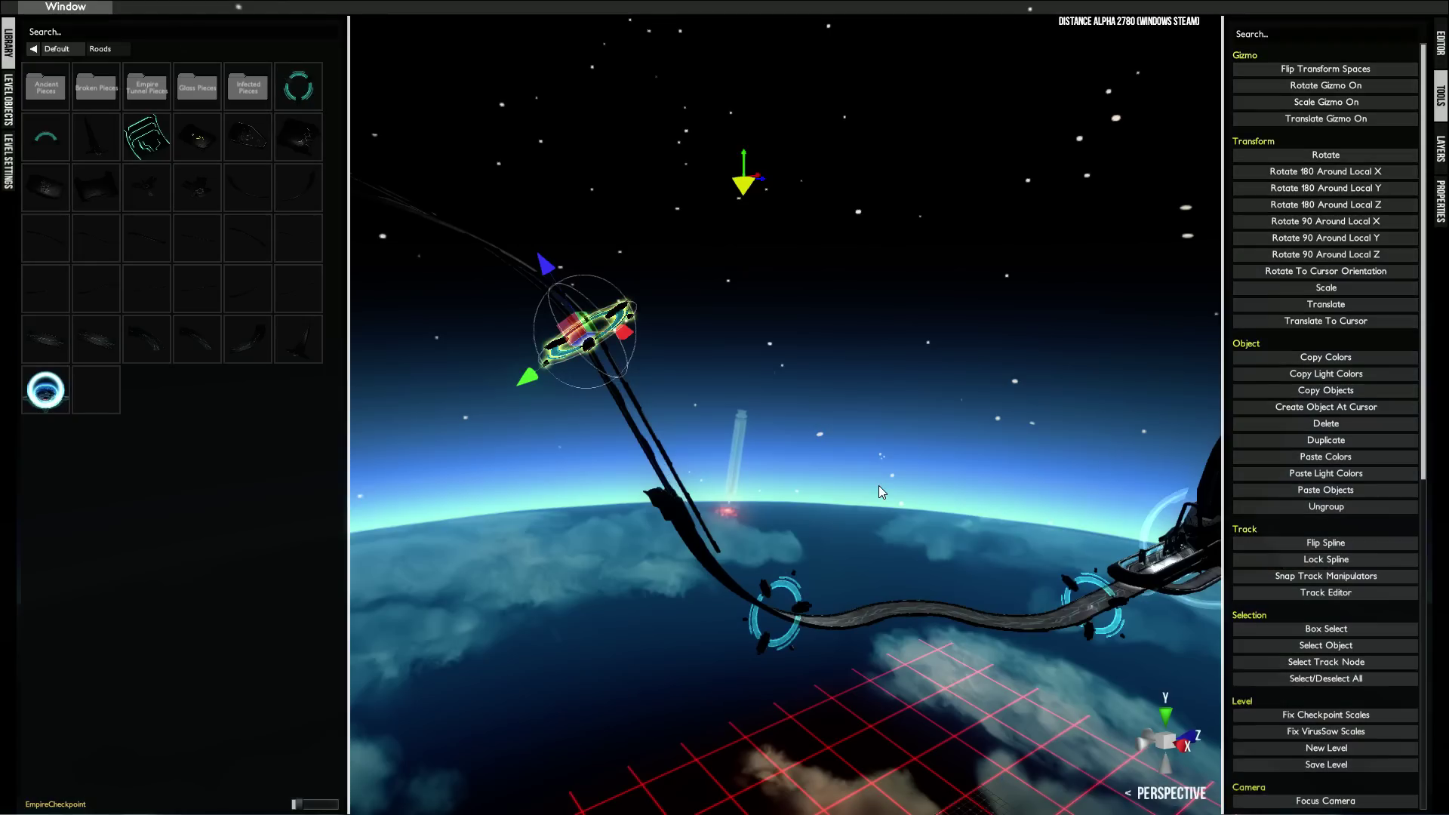
- Select the glass road's open end node and attach an EmpireRoadTransition piece to it
{"action": "right_click_drag", "start_coordinate": [785, 398], "coordinate": [540, 365]}
{"action": "scroll", "coordinate": [605, 265], "scroll_direction": "down", "scroll_amount": 5}
{"action": "right_click_drag", "start_coordinate": [765, 391], "coordinate": [635, 314]}
{"action": "left_click", "coordinate": [938, 381]}
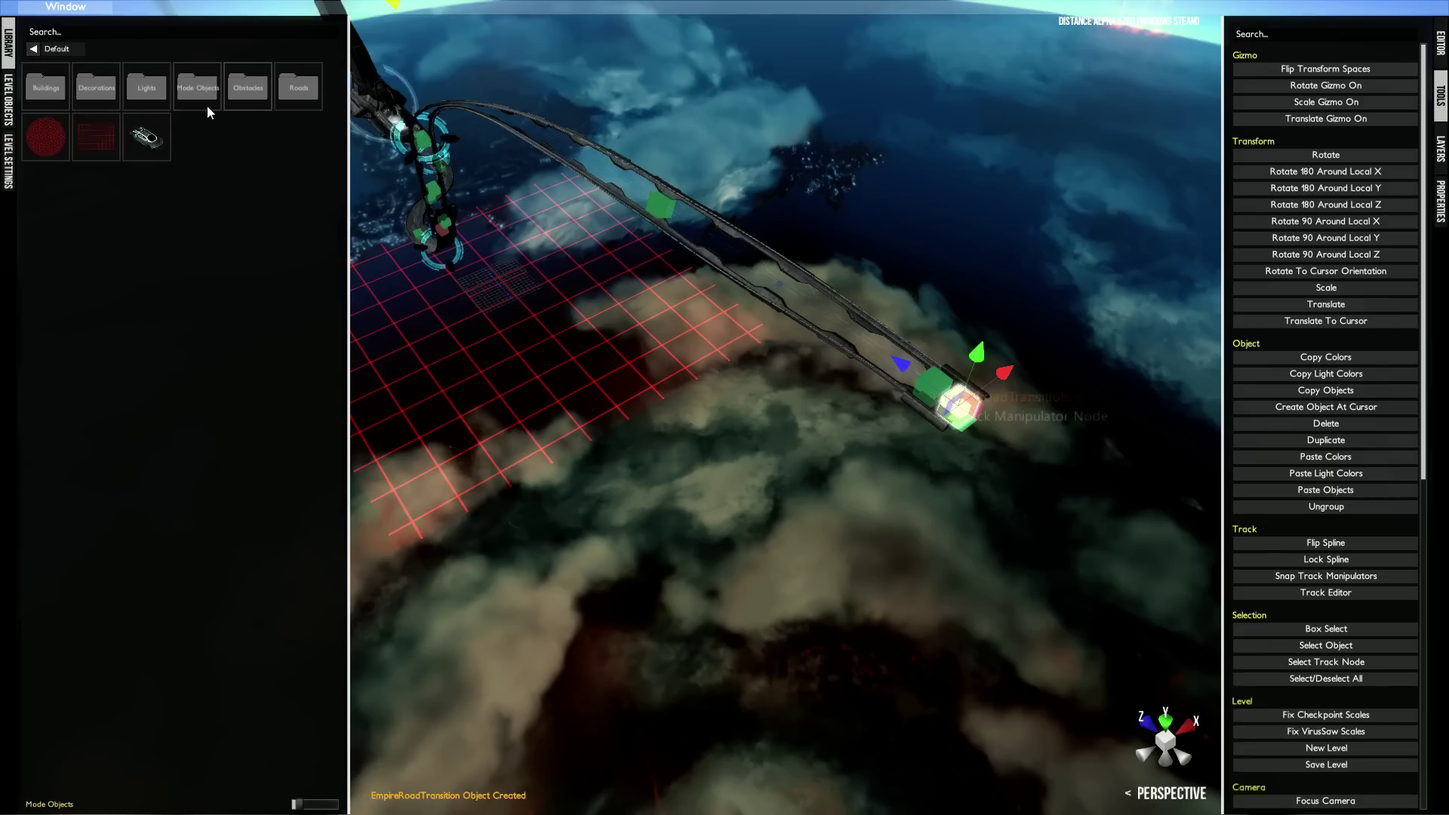
- Extend the track's end with EmpireSplineRoadStraight pieces joined by another Empire road piece, and finish it with an EmpireEndZone
{"action": "left_click", "coordinate": [316, 97]}
{"action": "double_click", "coordinate": [62, 345]}
{"action": "right_click_drag", "start_coordinate": [626, 270], "coordinate": [568, 223]}
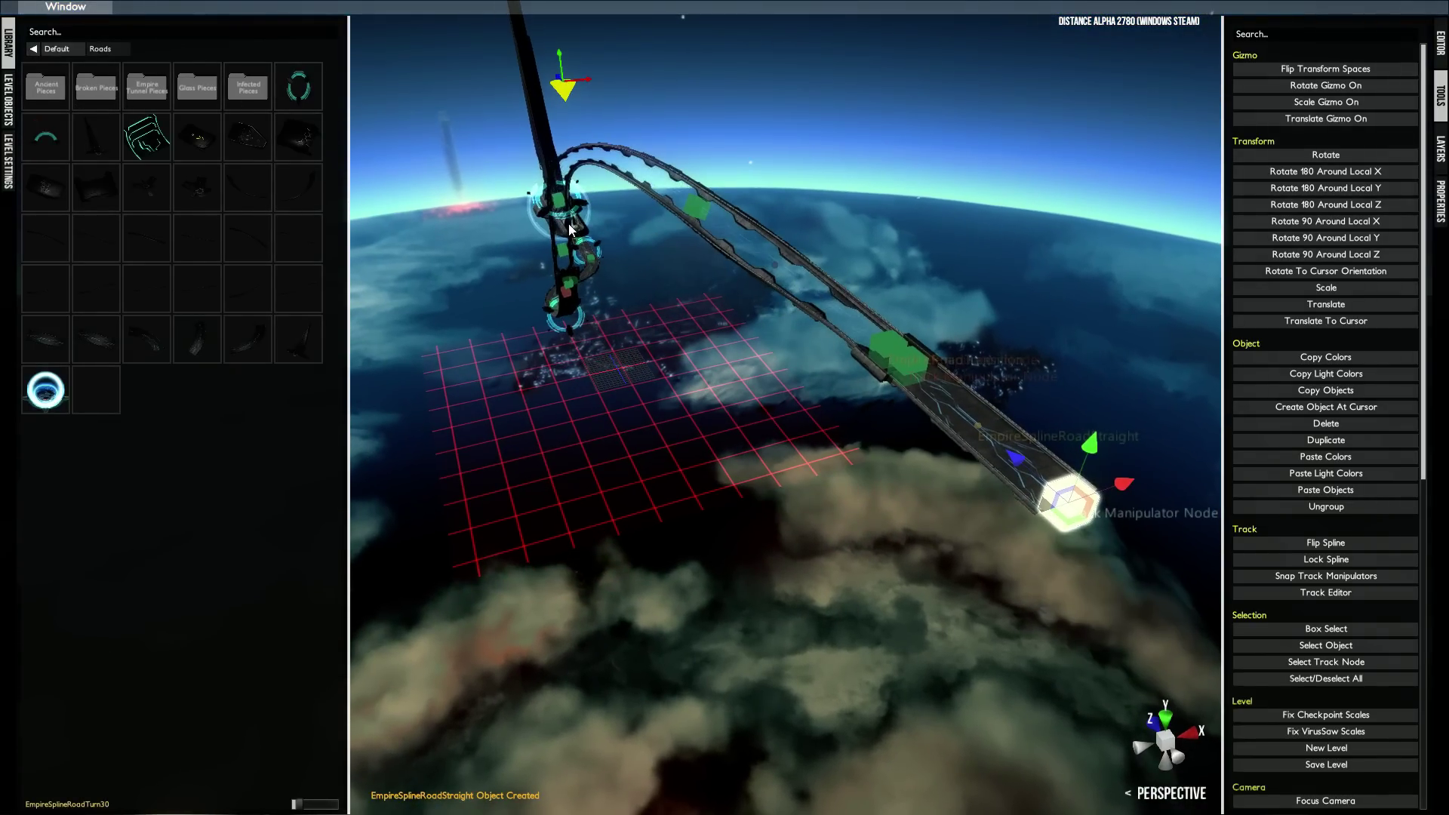
{"action": "left_click", "coordinate": [41, 187]}
{"action": "right_click_drag", "start_coordinate": [649, 187], "coordinate": [359, 171]}
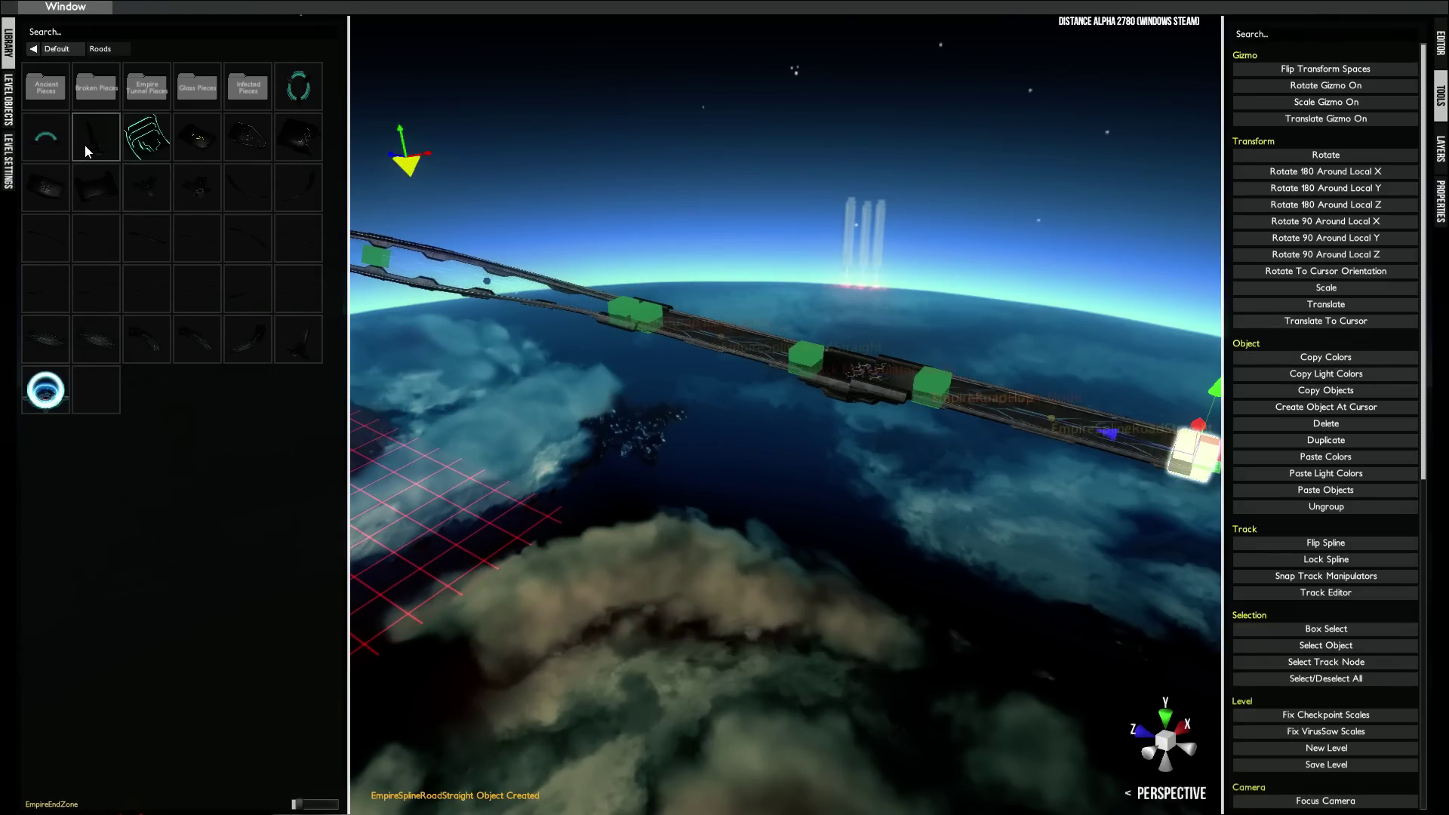
{"action": "double_click", "coordinate": [106, 139]}
- Place an EmpireCheckpoint on the glass road just before the transition piece and rotate it to the cursor's orientation
{"action": "right_click_drag", "start_coordinate": [495, 264], "coordinate": [644, 400]}
{"action": "right_click_drag", "start_coordinate": [461, 381], "coordinate": [573, 388]}
{"action": "scroll", "coordinate": [573, 387], "scroll_direction": "down", "scroll_amount": 6}
{"action": "middle_click_drag", "start_coordinate": [573, 393], "coordinate": [604, 468]}
{"action": "scroll", "coordinate": [872, 374], "scroll_direction": "up", "scroll_amount": 5}
{"action": "scroll", "coordinate": [766, 501], "scroll_direction": "up", "scroll_amount": 3}
{"action": "right_click", "coordinate": [778, 517]}
{"action": "right_click", "coordinate": [786, 504]}
{"action": "right_click_drag", "start_coordinate": [785, 504], "coordinate": [821, 366]}
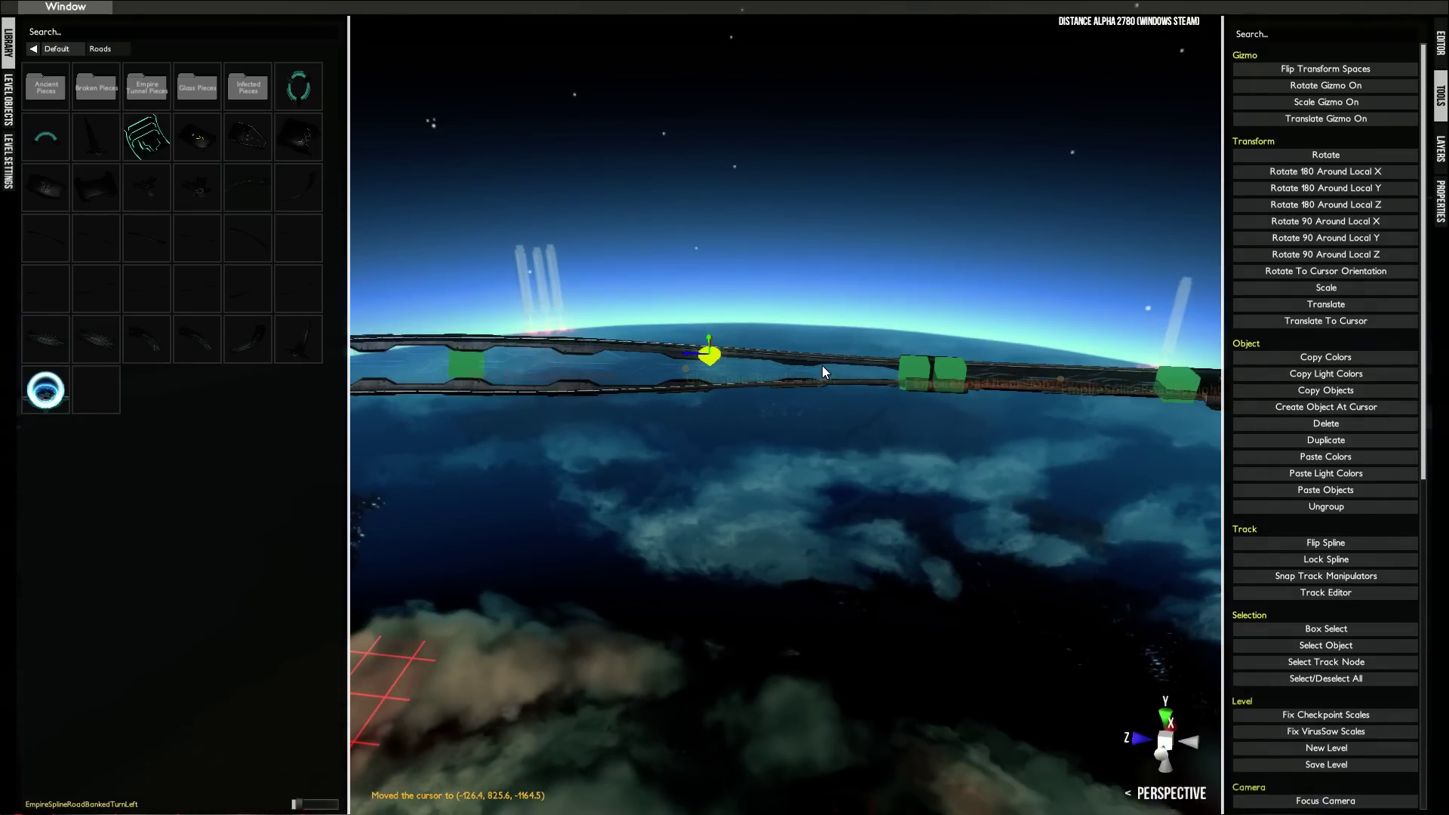
{"action": "key", "text": "ctrl+z"}
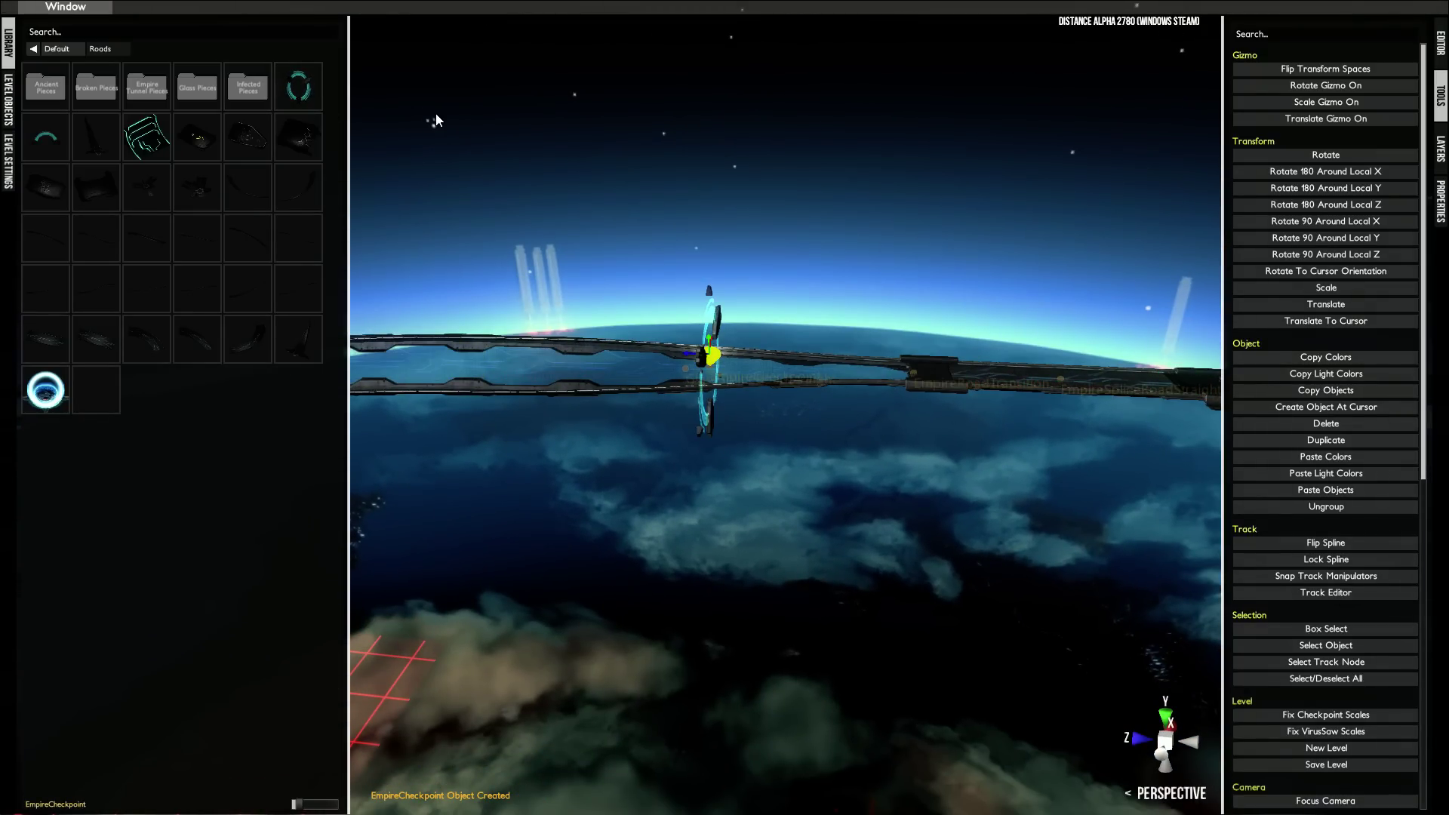
{"action": "right_click_drag", "start_coordinate": [548, 176], "coordinate": [722, 329]}
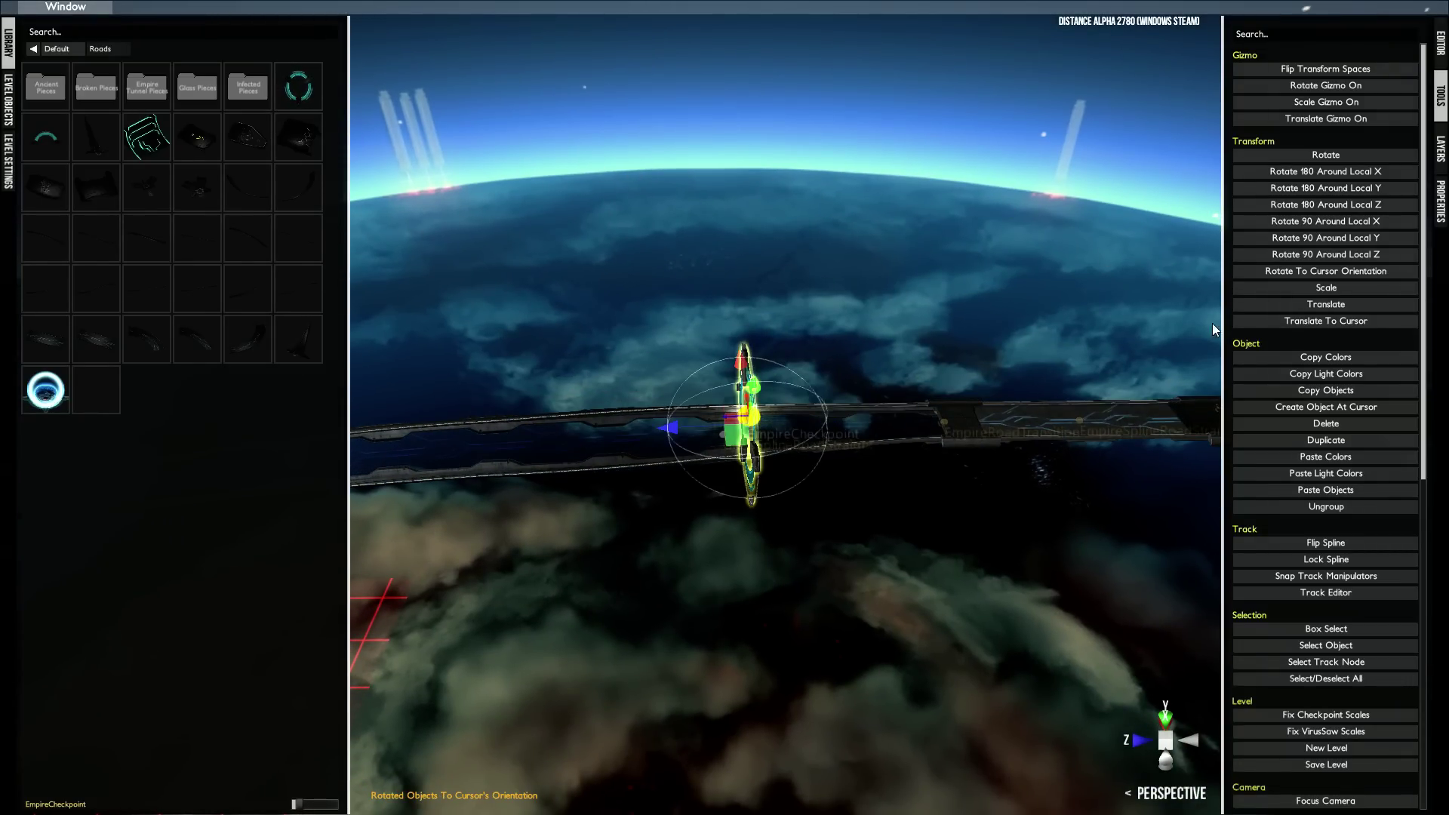
- Place a LevelEditorCarSpawner on the EmpireStartZone floor and rotate it 180 degrees around its local Y axis
{"action": "middle_click_drag", "start_coordinate": [1003, 401], "coordinate": [819, 350]}
{"action": "middle_click_drag", "start_coordinate": [973, 347], "coordinate": [604, 396]}
{"action": "scroll", "coordinate": [957, 294], "scroll_direction": "down", "scroll_amount": 5}
{"action": "middle_click_drag", "start_coordinate": [825, 303], "coordinate": [934, 315]}
{"action": "right_click_drag", "start_coordinate": [934, 315], "coordinate": [1044, 327]}
{"action": "middle_click_drag", "start_coordinate": [1044, 327], "coordinate": [1122, 186]}
{"action": "scroll", "coordinate": [1121, 186], "scroll_direction": "down", "scroll_amount": 5}
{"action": "scroll", "coordinate": [754, 441], "scroll_direction": "up", "scroll_amount": 1}
{"action": "right_click_drag", "start_coordinate": [756, 441], "coordinate": [560, 451]}
{"action": "right_click_drag", "start_coordinate": [926, 457], "coordinate": [705, 362]}
{"action": "middle_click_drag", "start_coordinate": [703, 357], "coordinate": [786, 476]}
{"action": "middle_click", "coordinate": [786, 473]}
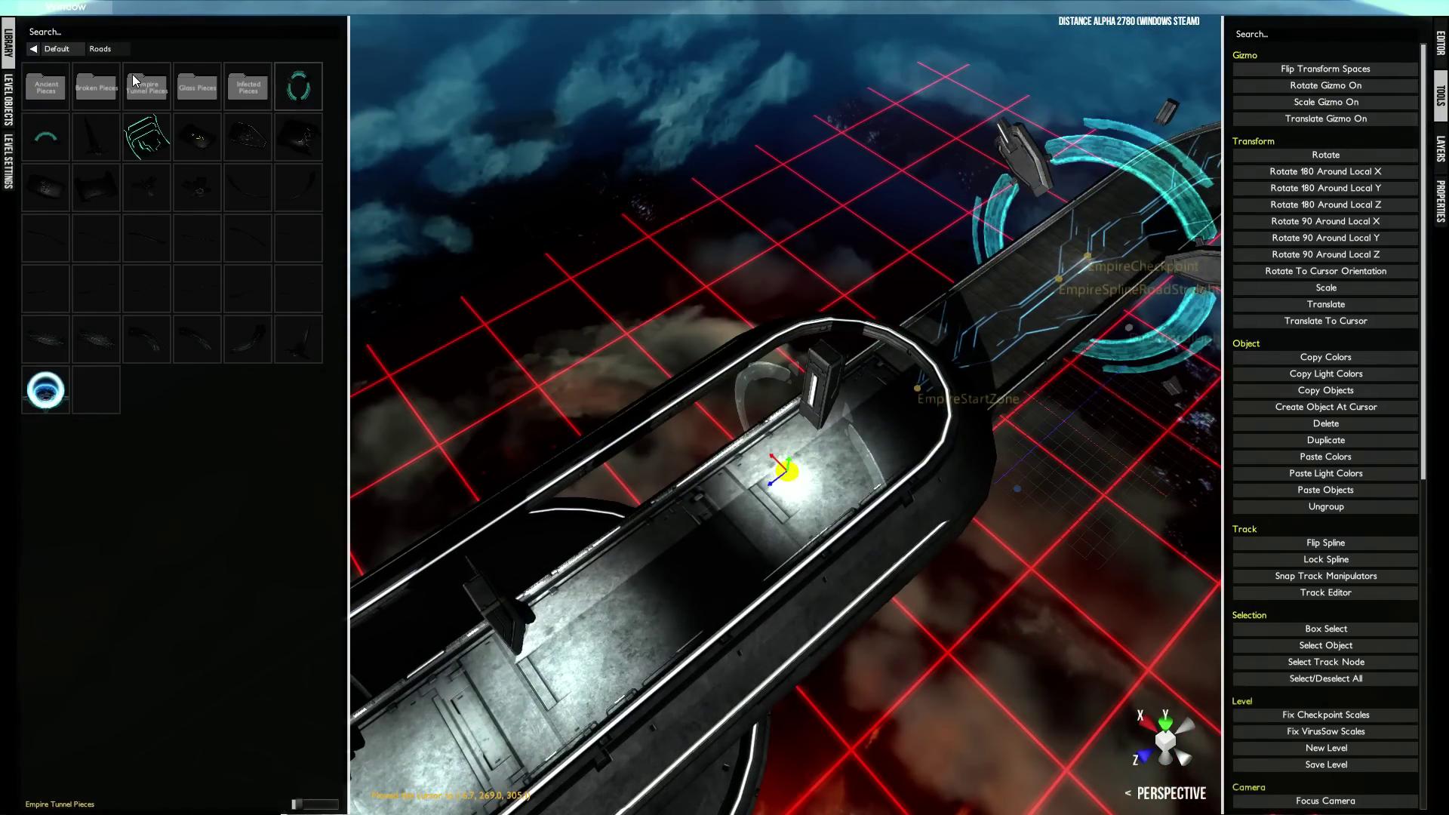
{"action": "double_click", "coordinate": [147, 138]}
{"action": "left_click", "coordinate": [793, 540]}
{"action": "left_click", "coordinate": [1361, 188]}
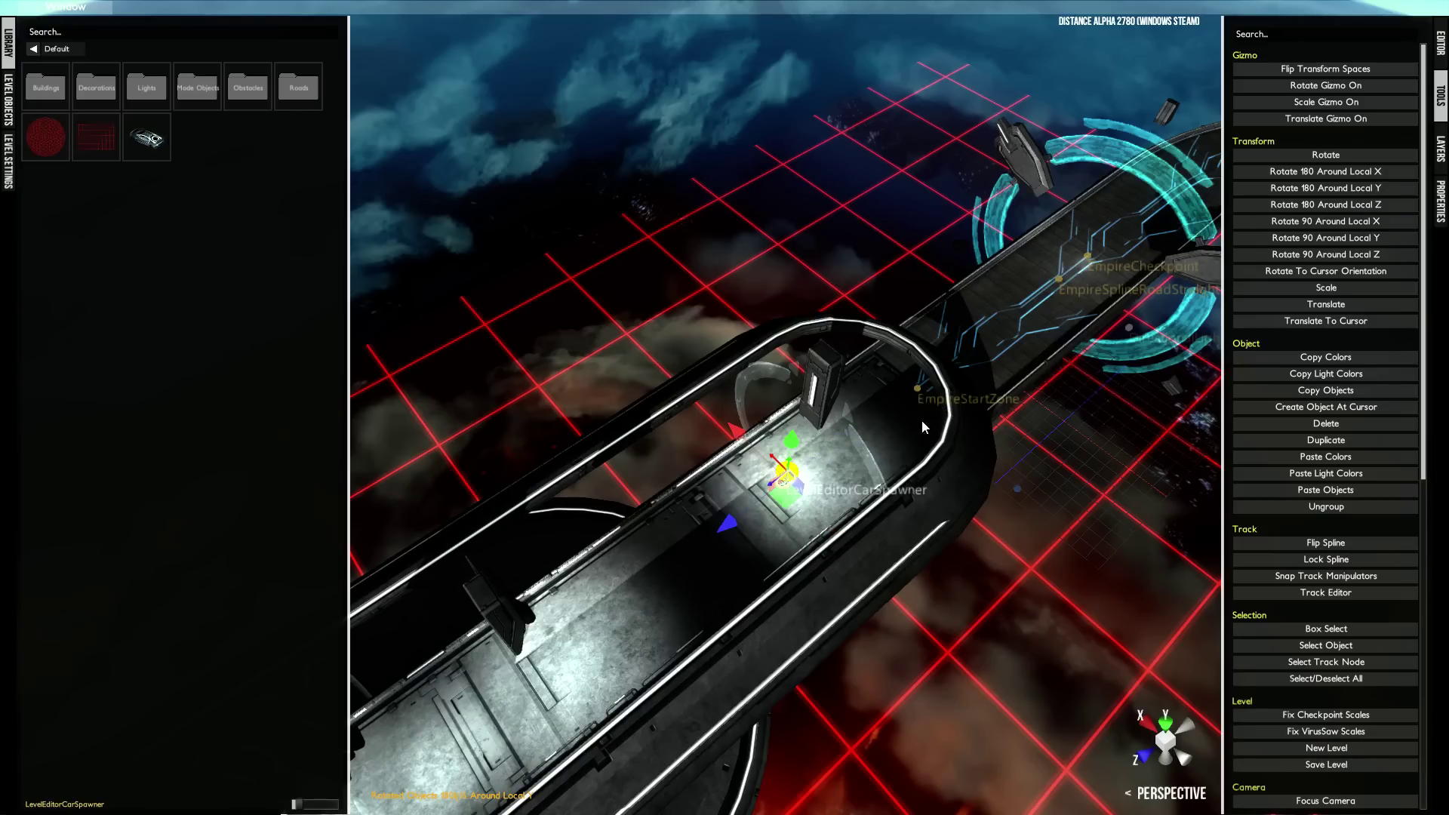
- Start test mode and drive the car from the start zone along the Empire road toward the first checkpoint
{"action": "key", "text": "Tab"}
{"action": "key", "text": "Tab"}
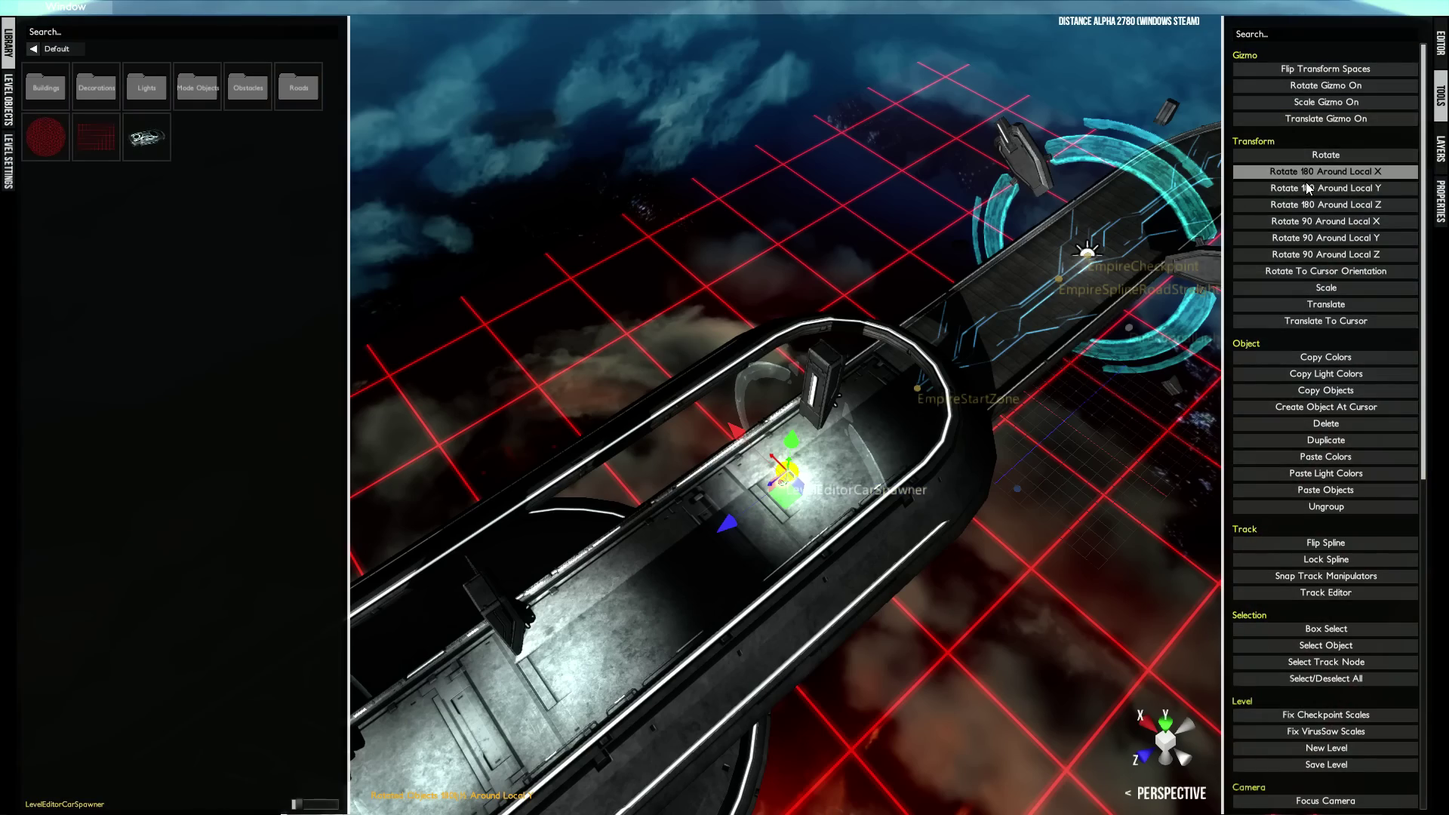
{"action": "key", "text": "Tab"}
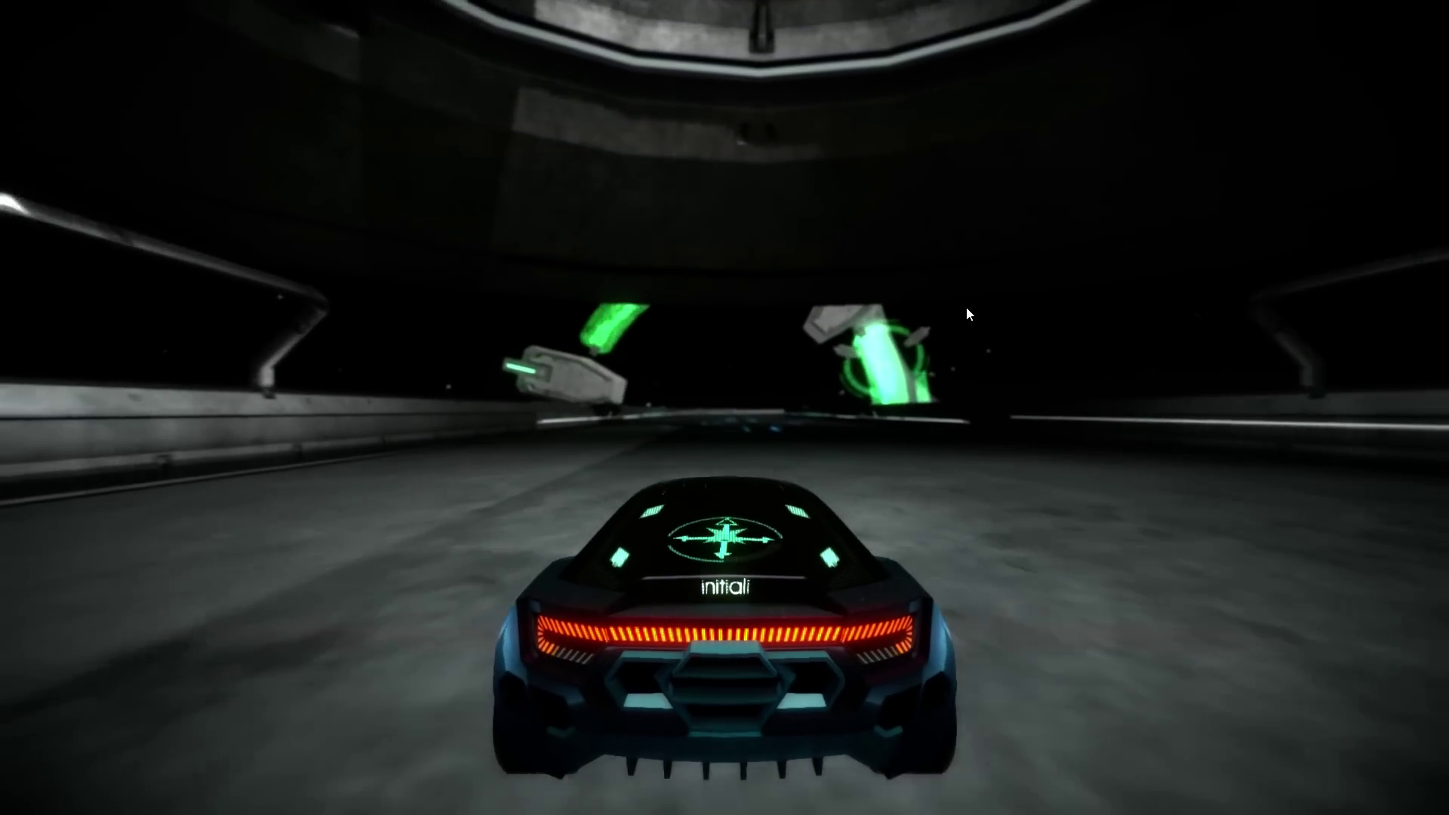
{"action": "key", "text": "w"}
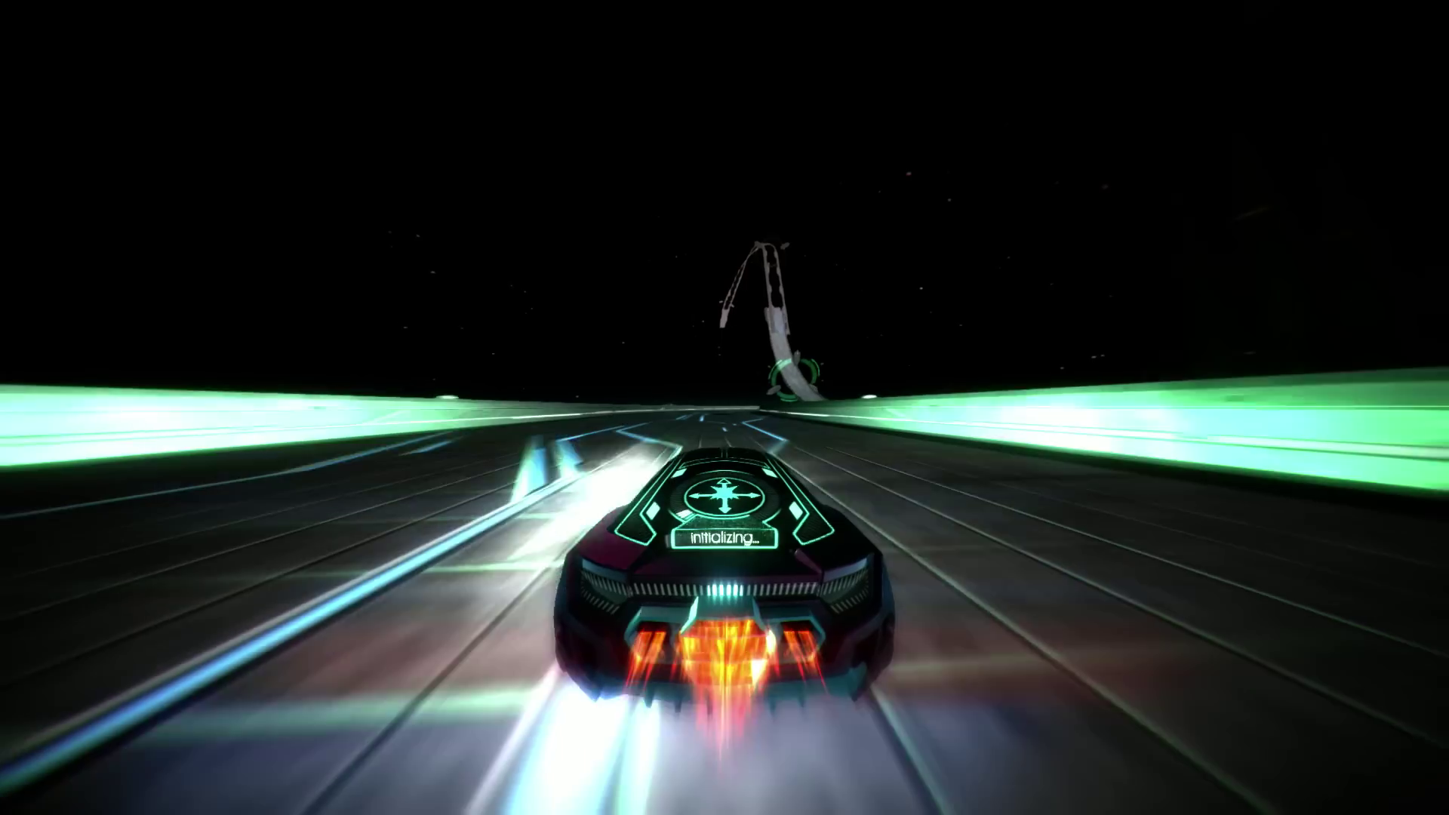
{"action": "key", "text": "d"}
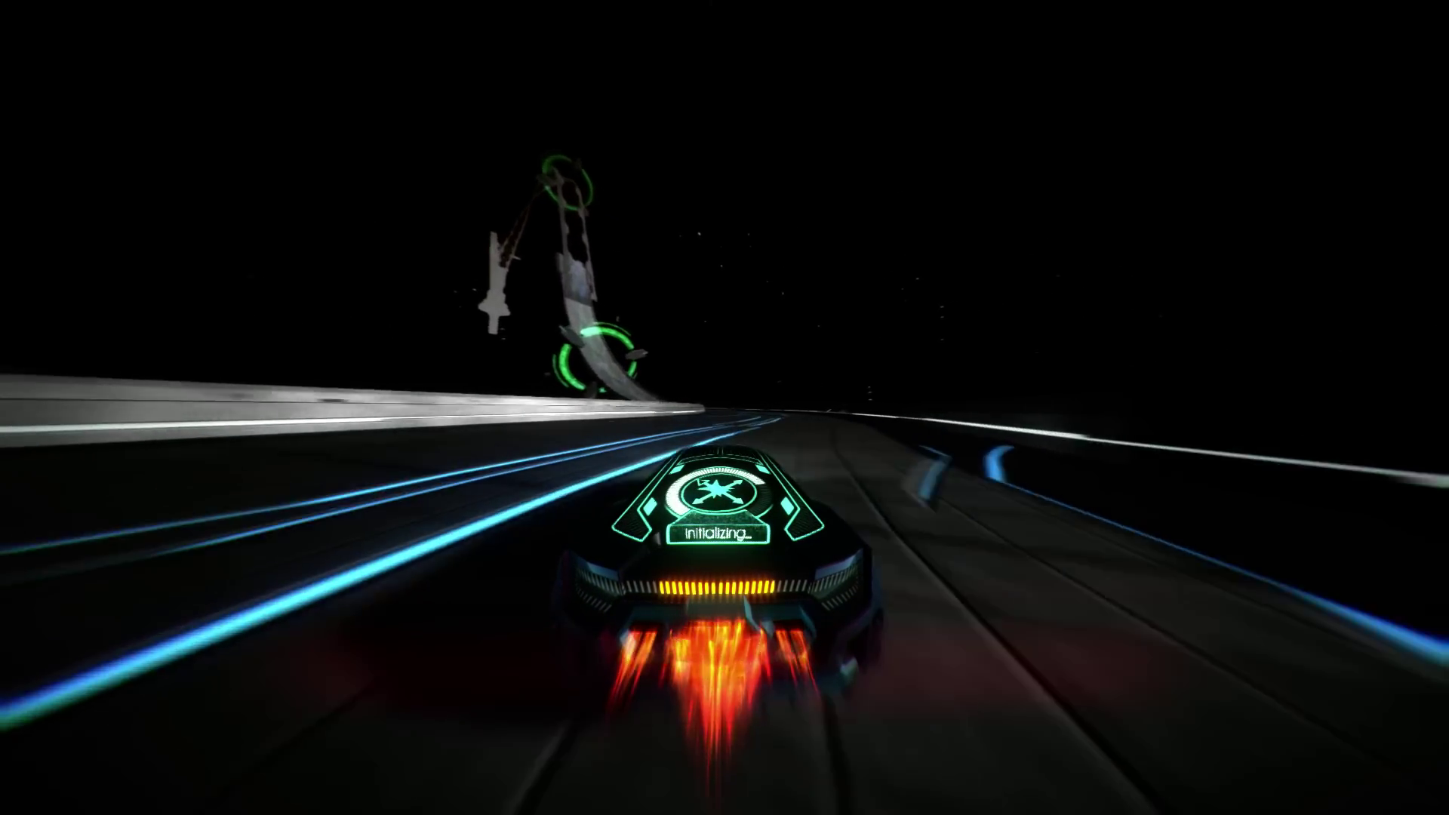
{"action": "key", "text": "a"}
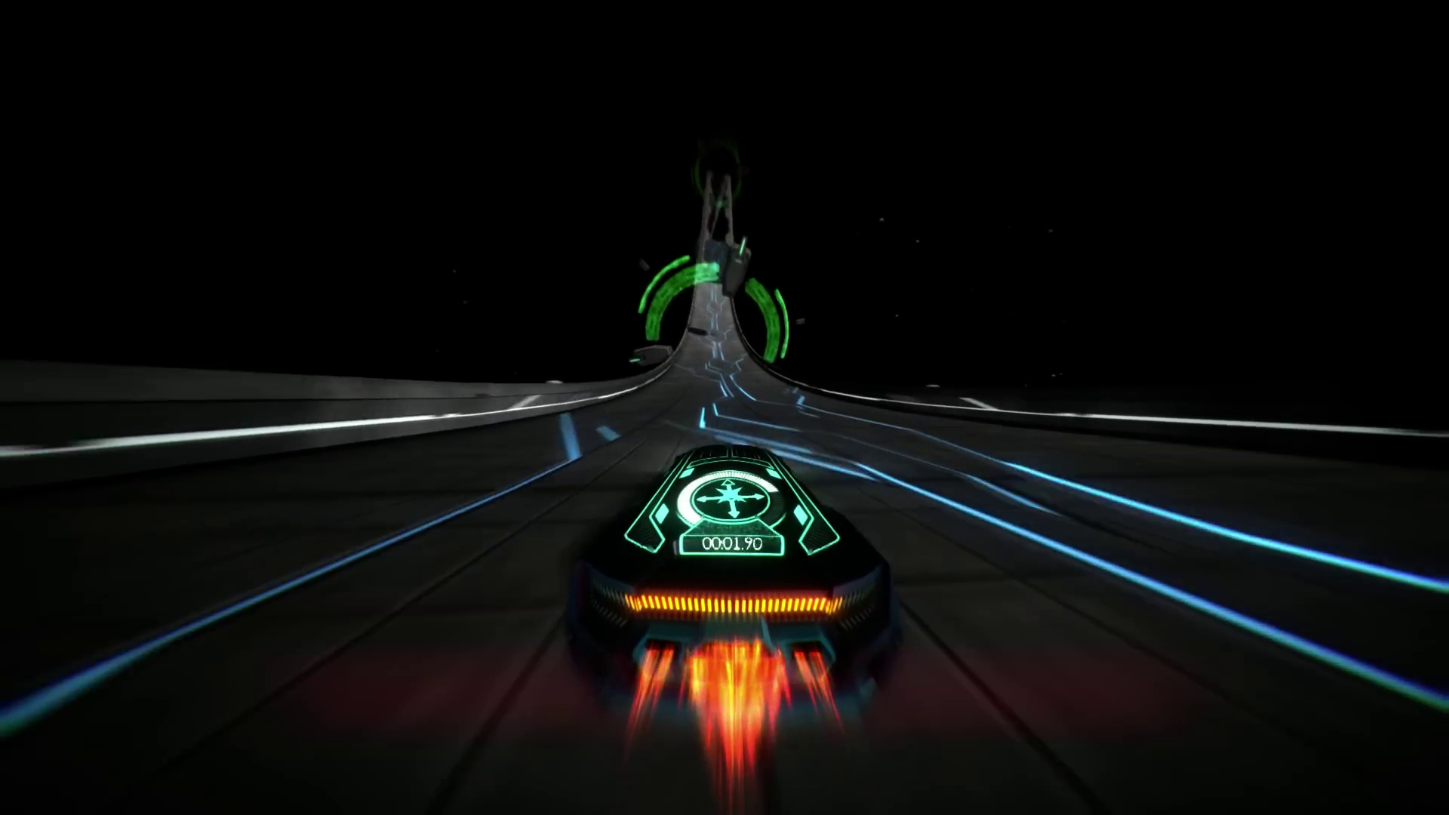